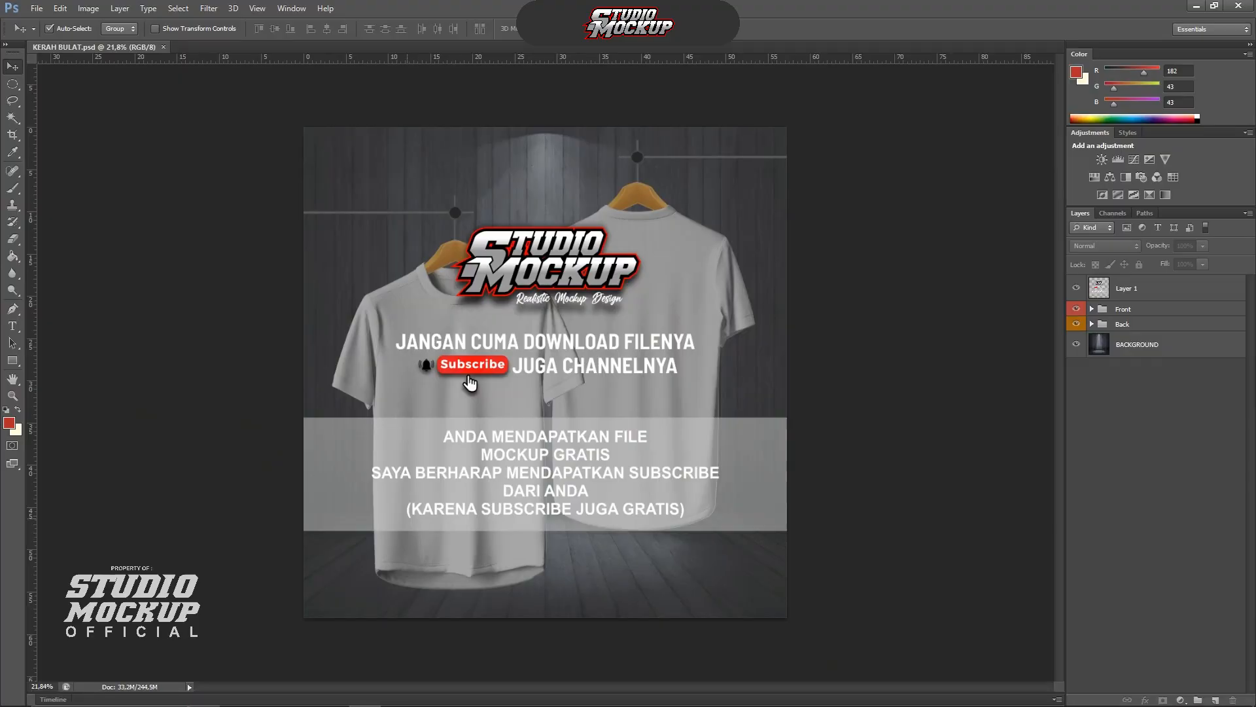
Examine the fabric texture, collar, sleeve seams and overall look of the blank front and back shirts in the mockup
scroll(415, 535, "up", 4)
scroll(390, 507, "down", 1)
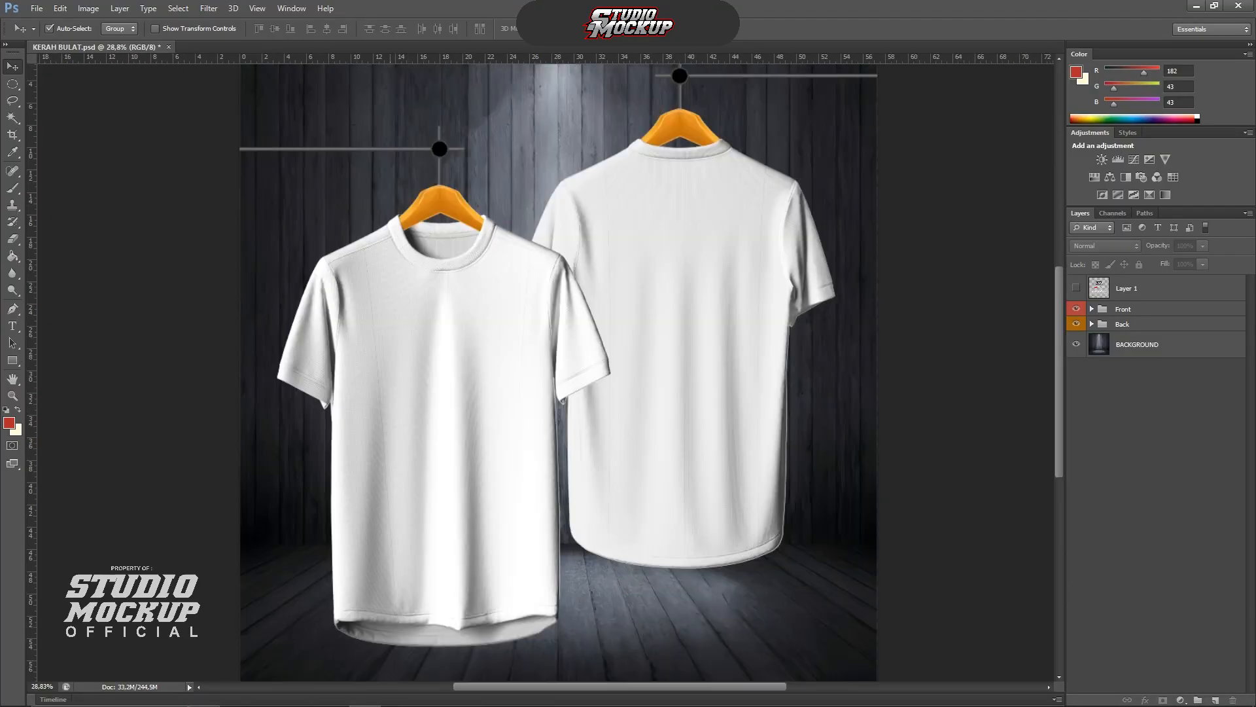
scroll(335, 275, "up", 10)
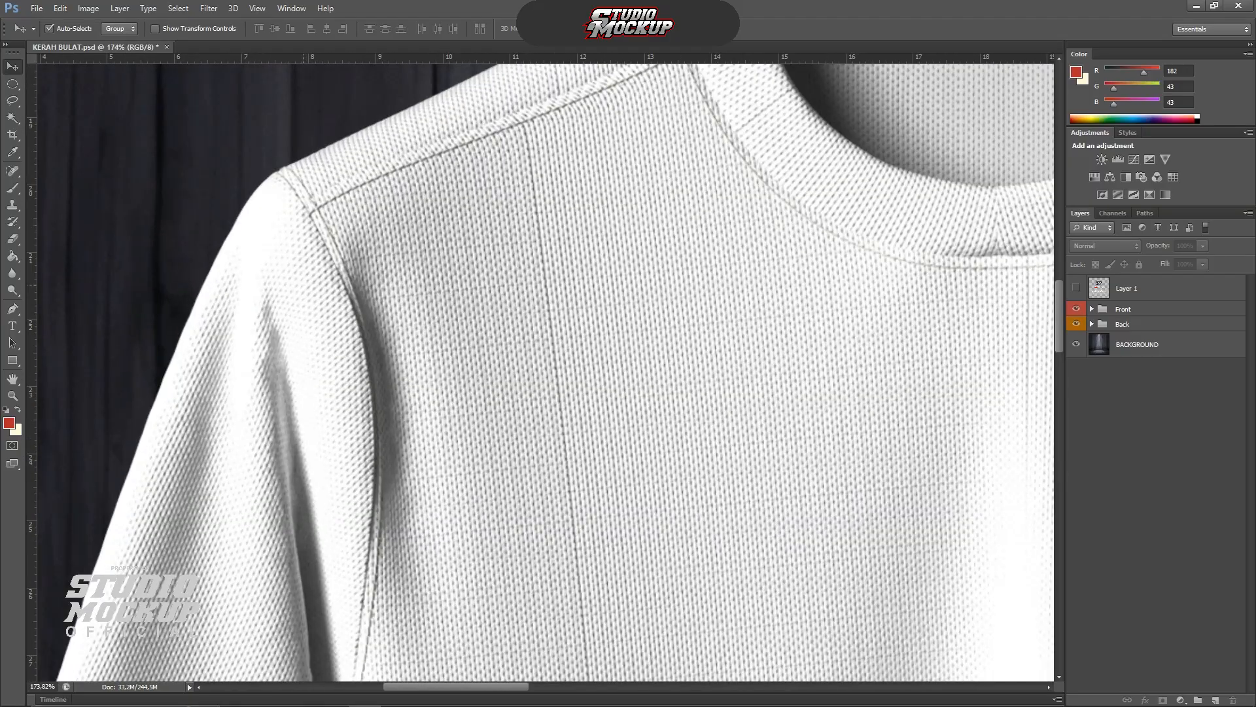
scroll(545, 367, "down", 6)
scroll(545, 262, "up", 7)
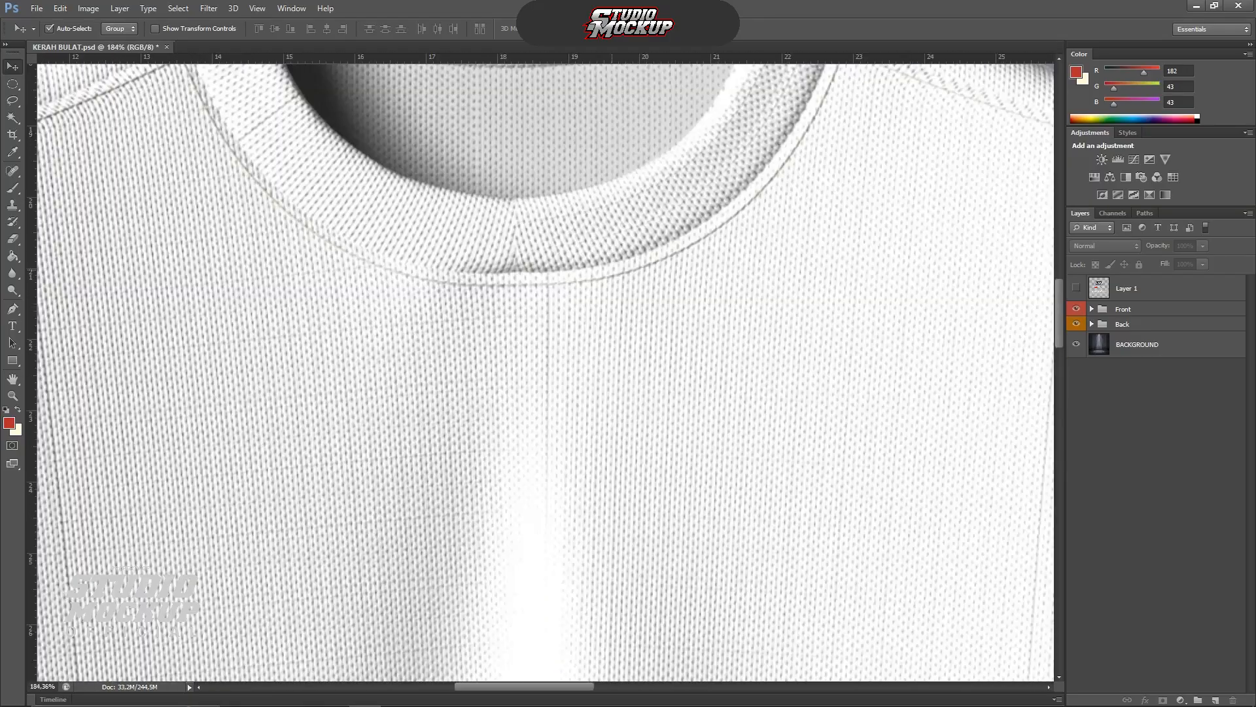
scroll(546, 367, "down", 8)
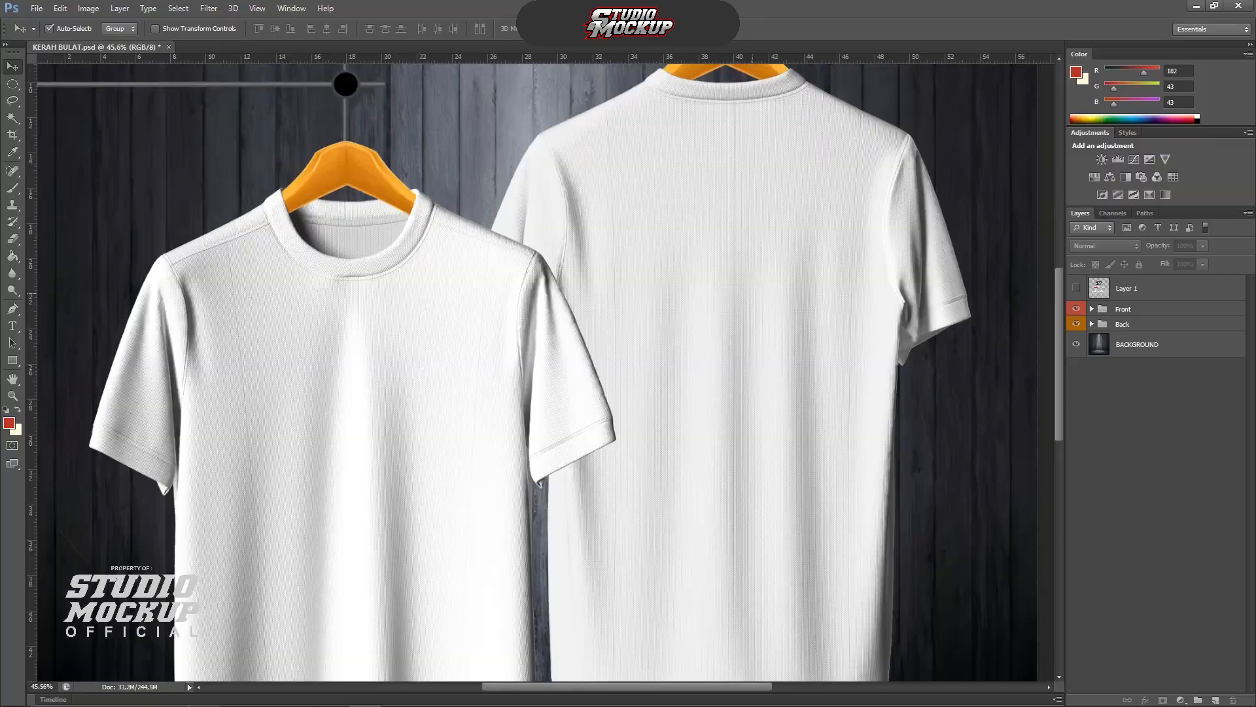
scroll(720, 367, "up", 4)
scroll(1001, 429, "up", 7)
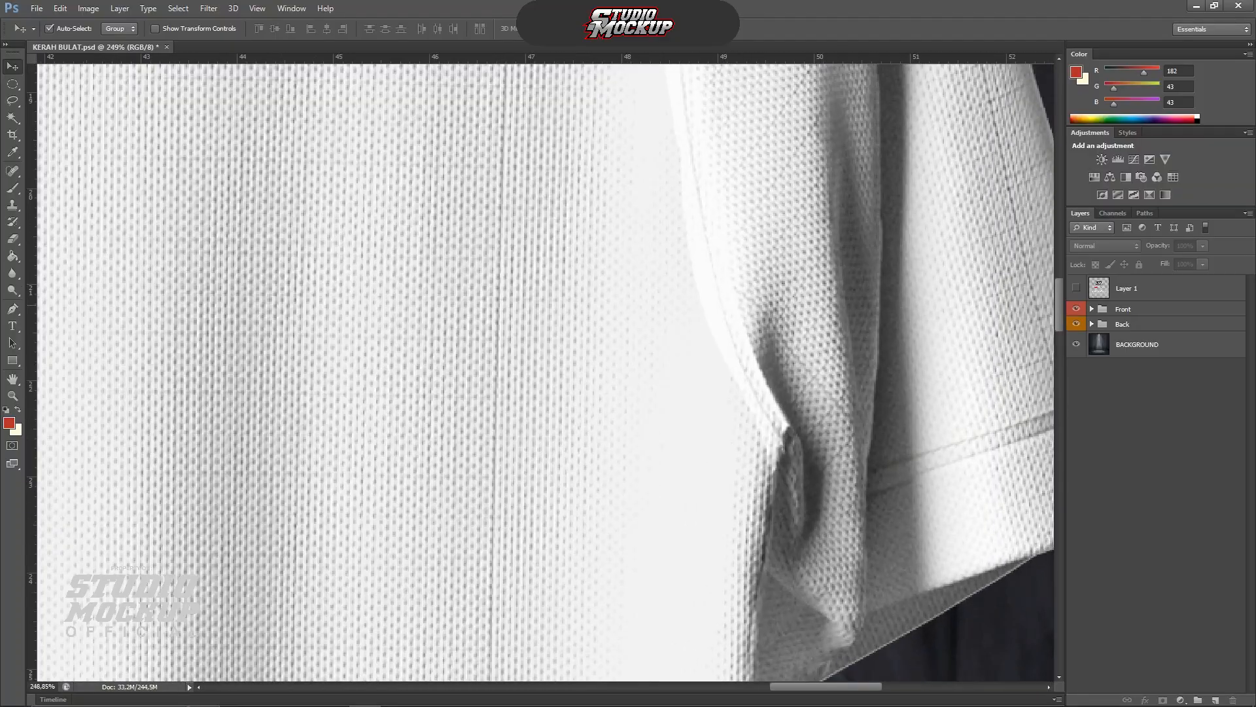
scroll(677, 279, "down", 9)
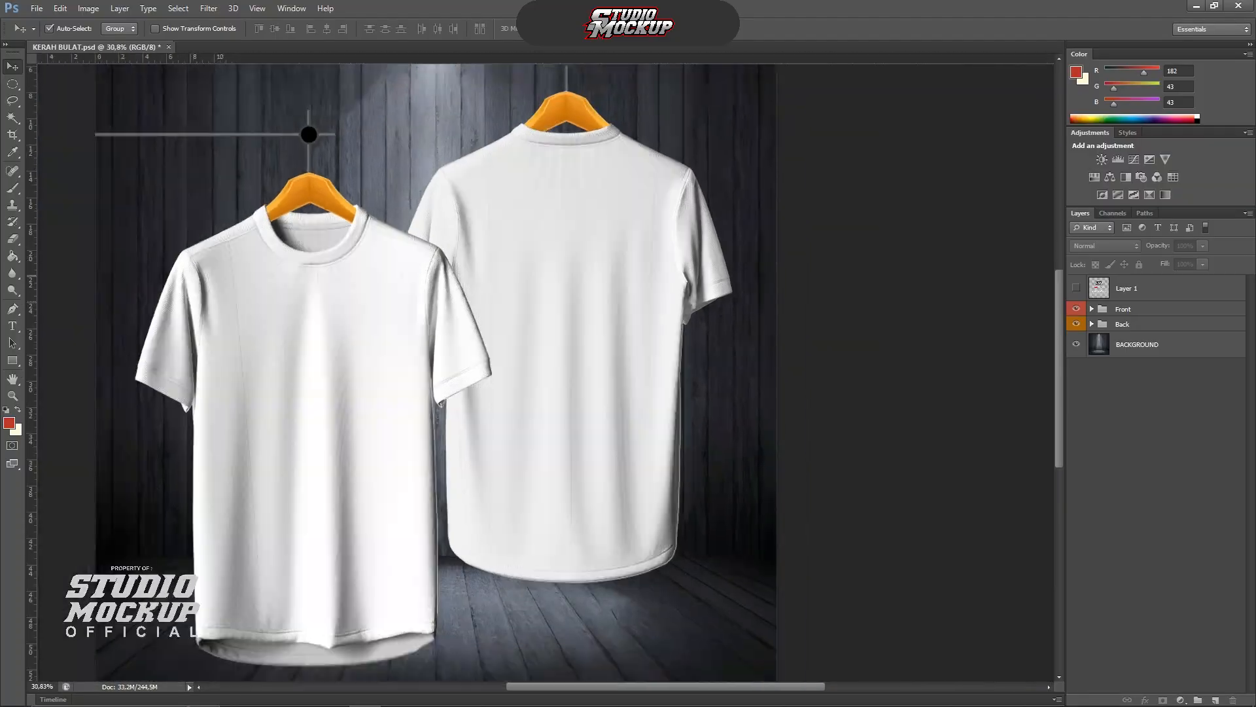
scroll(428, 301, "down", 2)
scroll(429, 307, "up", 1)
scroll(490, 330, "down", 2)
scroll(495, 333, "up", 2)
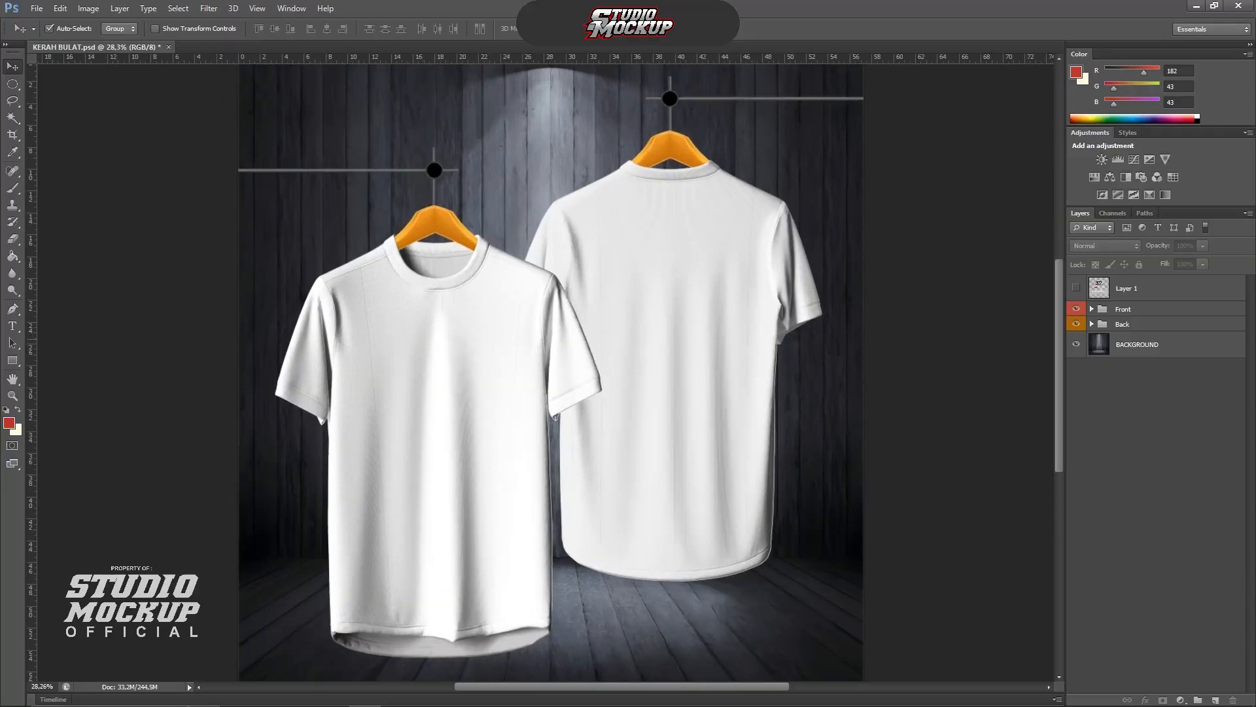
scroll(492, 323, "down", 1)
scroll(549, 372, "down", 1)
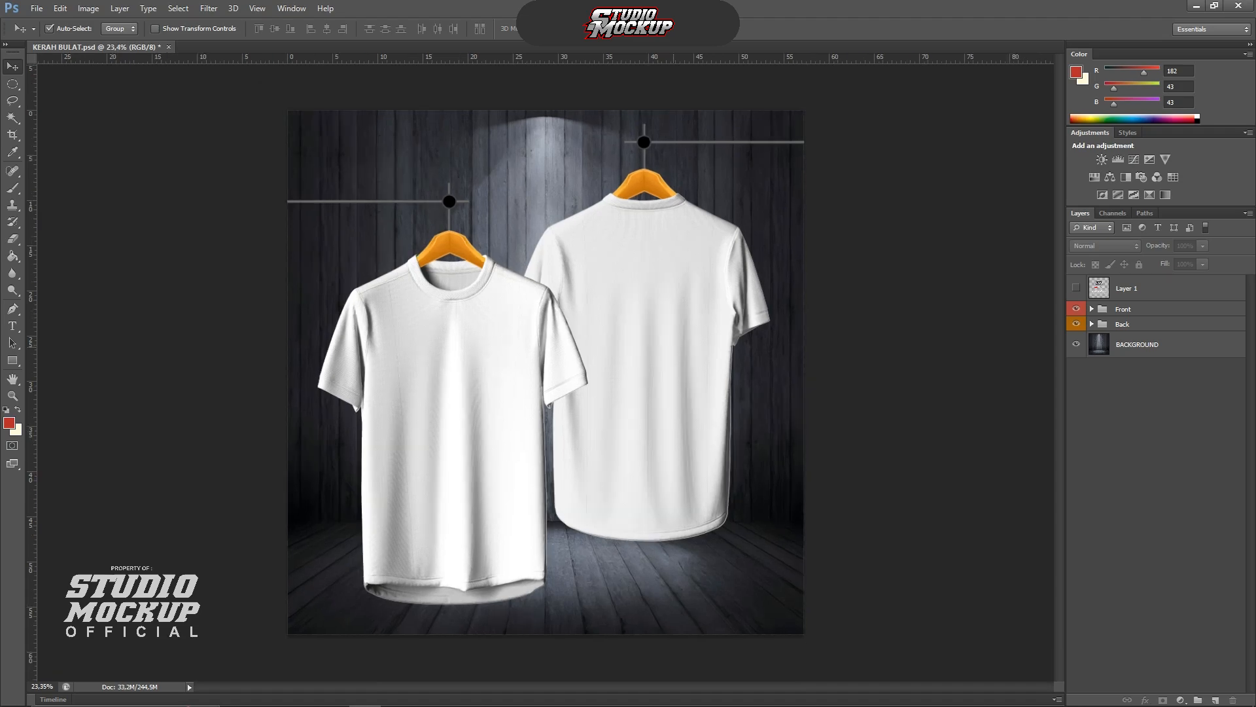
Switch to CorelDRAW and export the SM chest logo from the jersey front as a PNG, replacing 3.png in Pictures
mouse_move(406, 704)
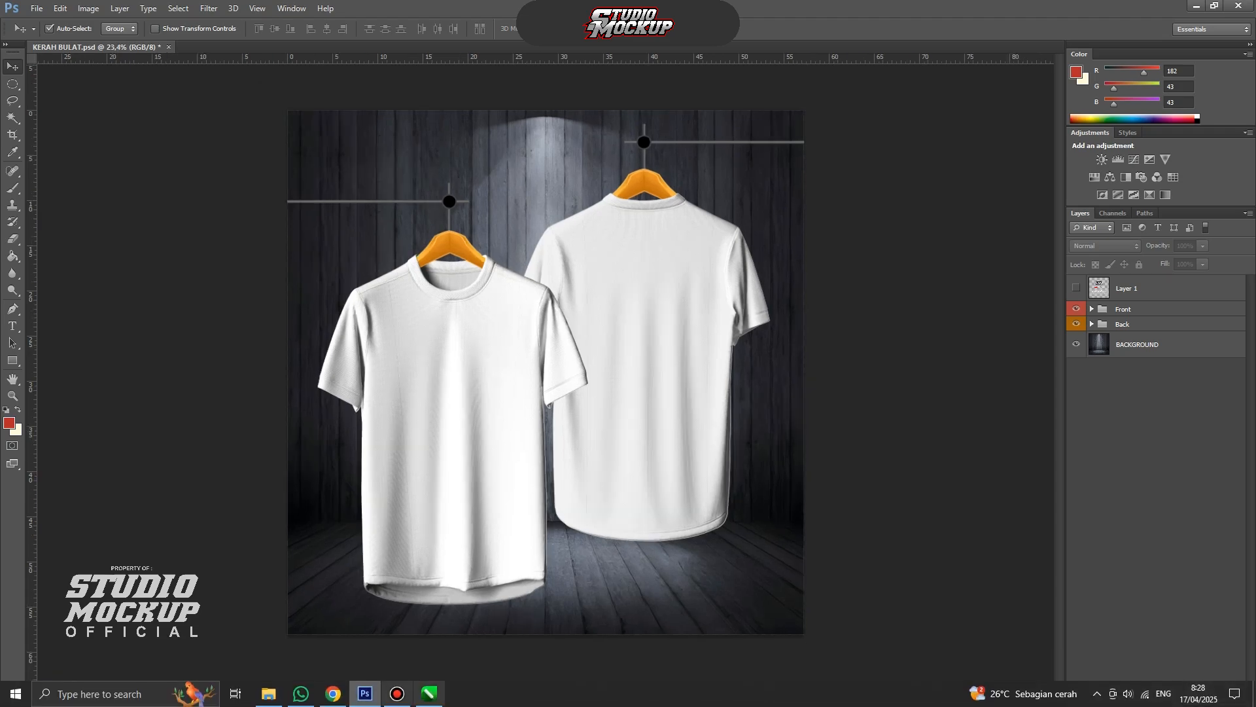
left_click(430, 693)
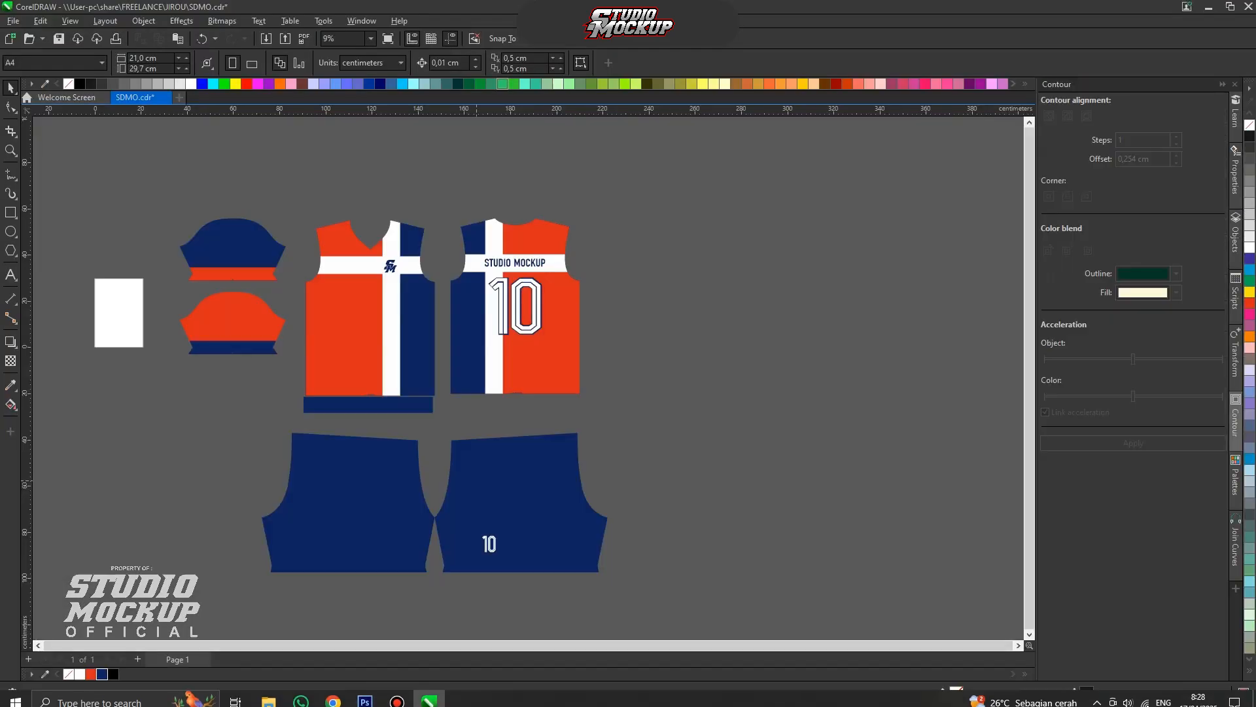
scroll(396, 380, "up", 3)
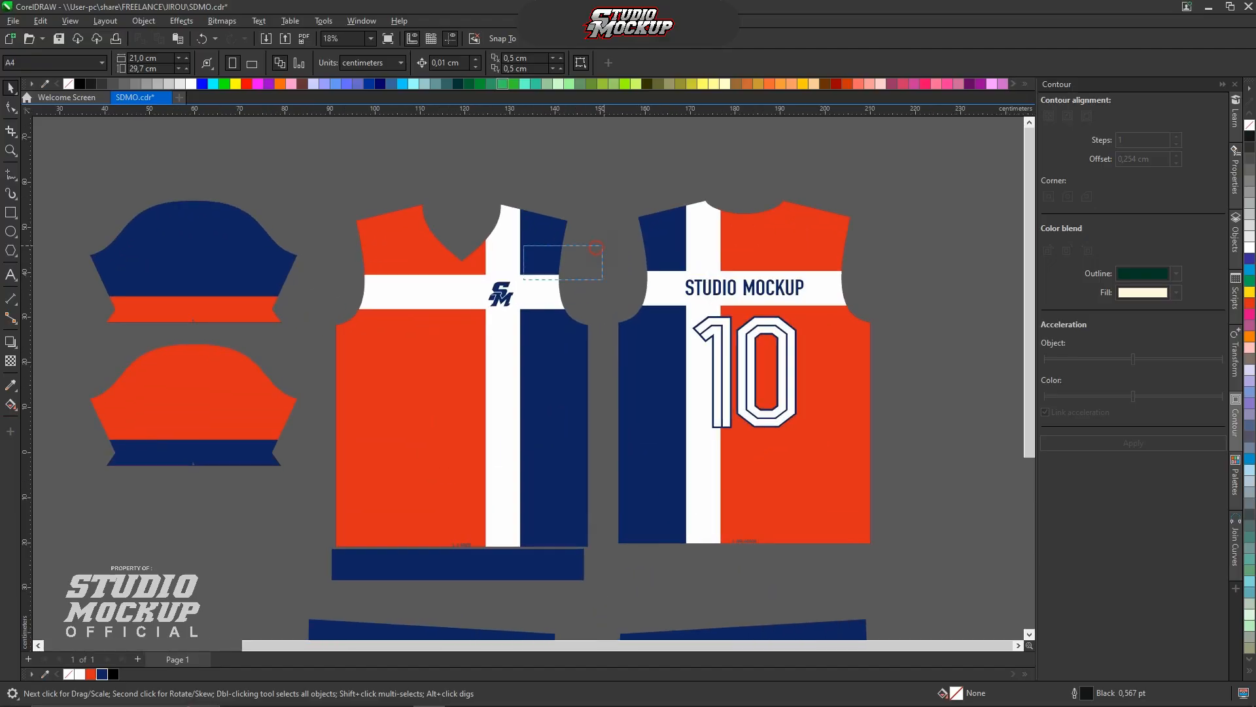
left_click(508, 285)
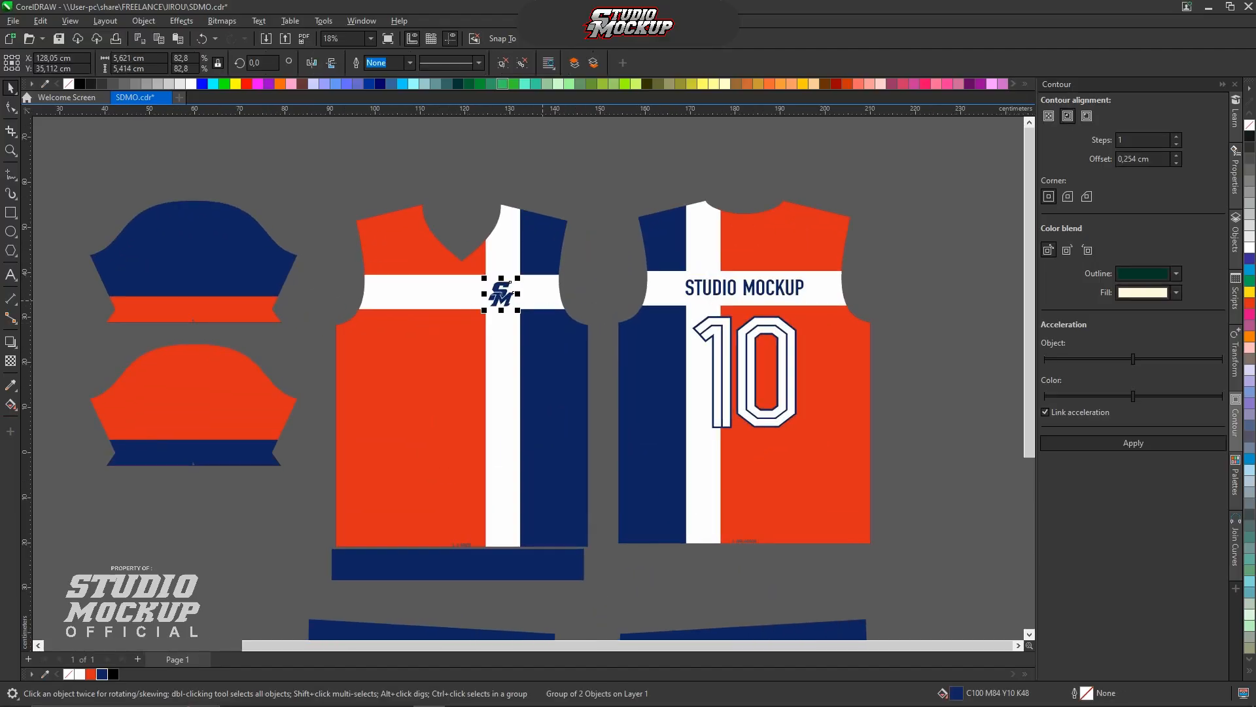
key("ctrl+e")
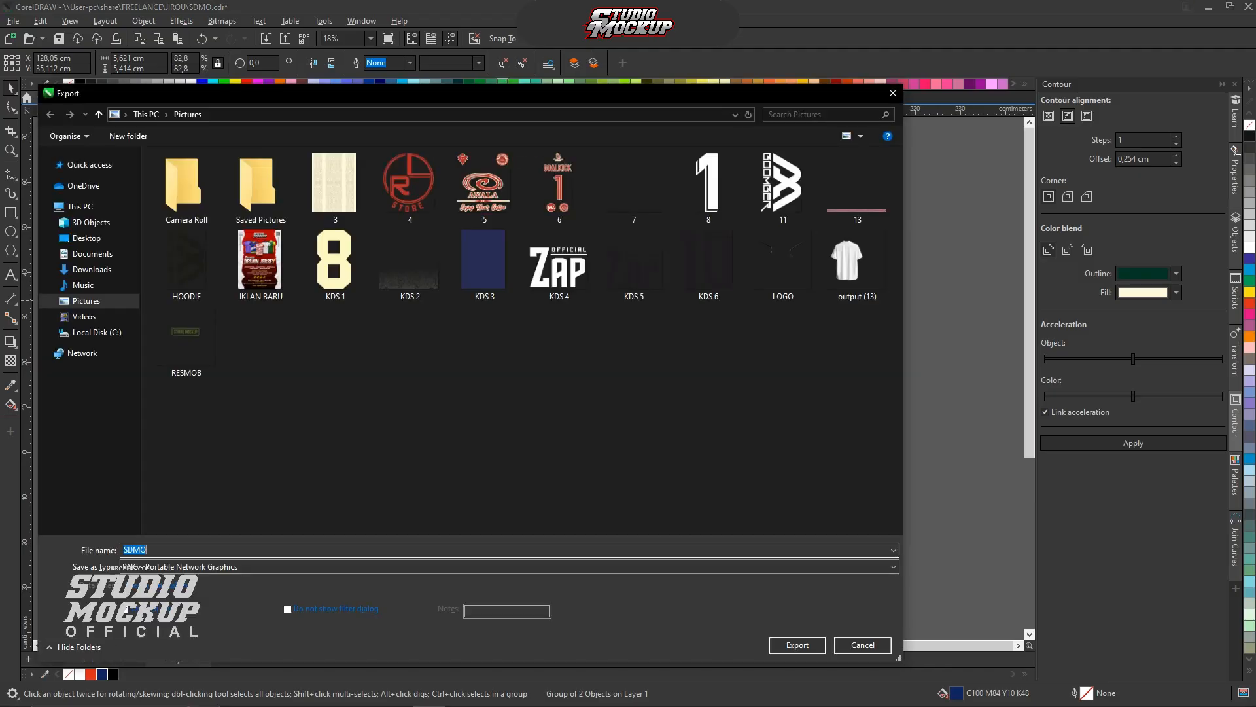
left_click(334, 187)
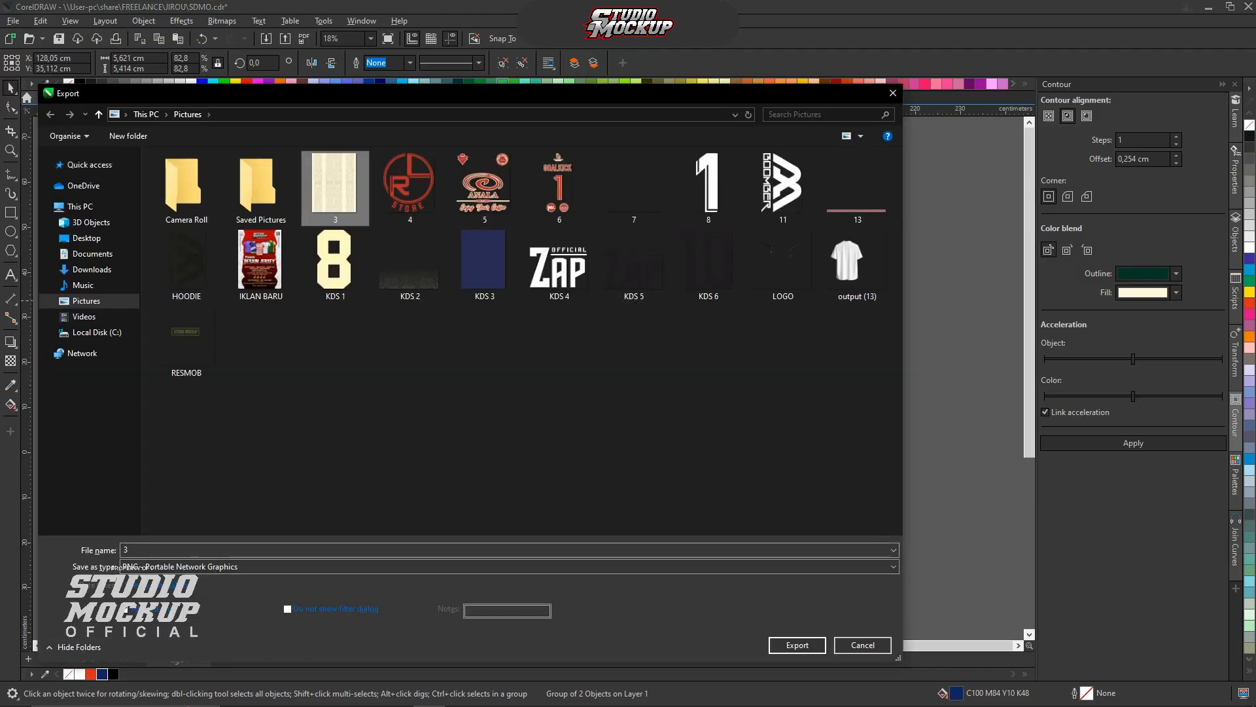
left_click(797, 644)
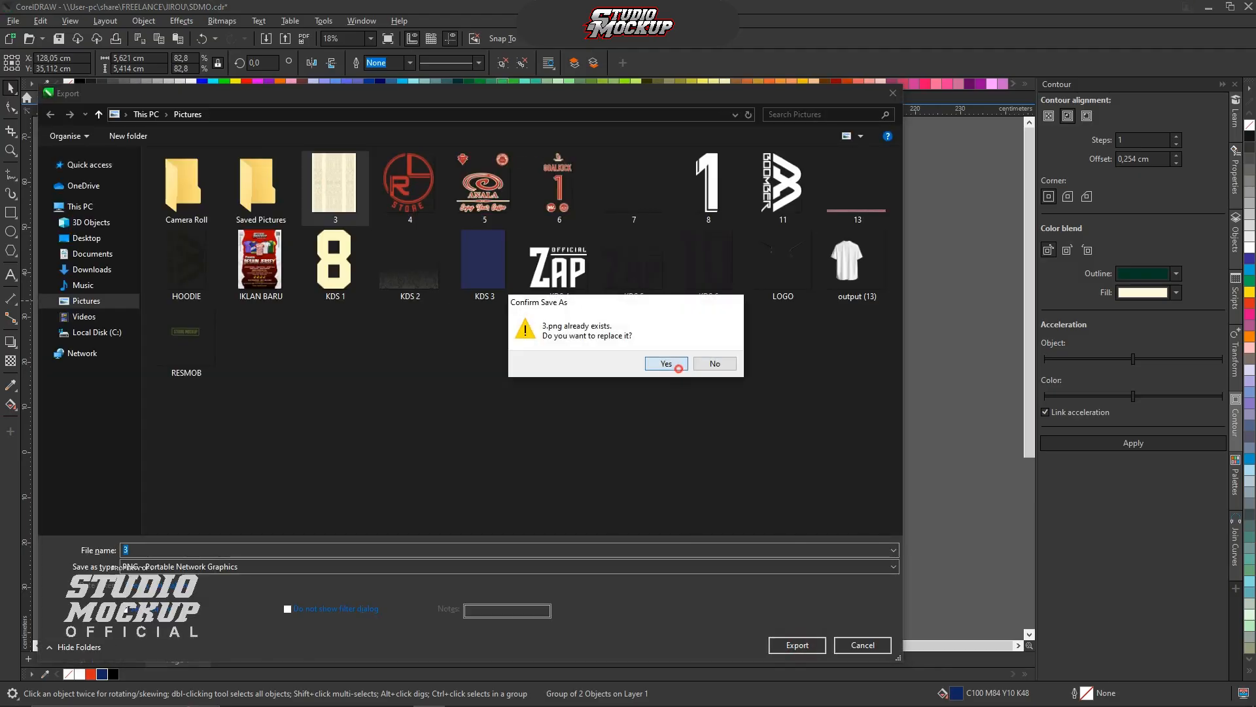
left_click(668, 363)
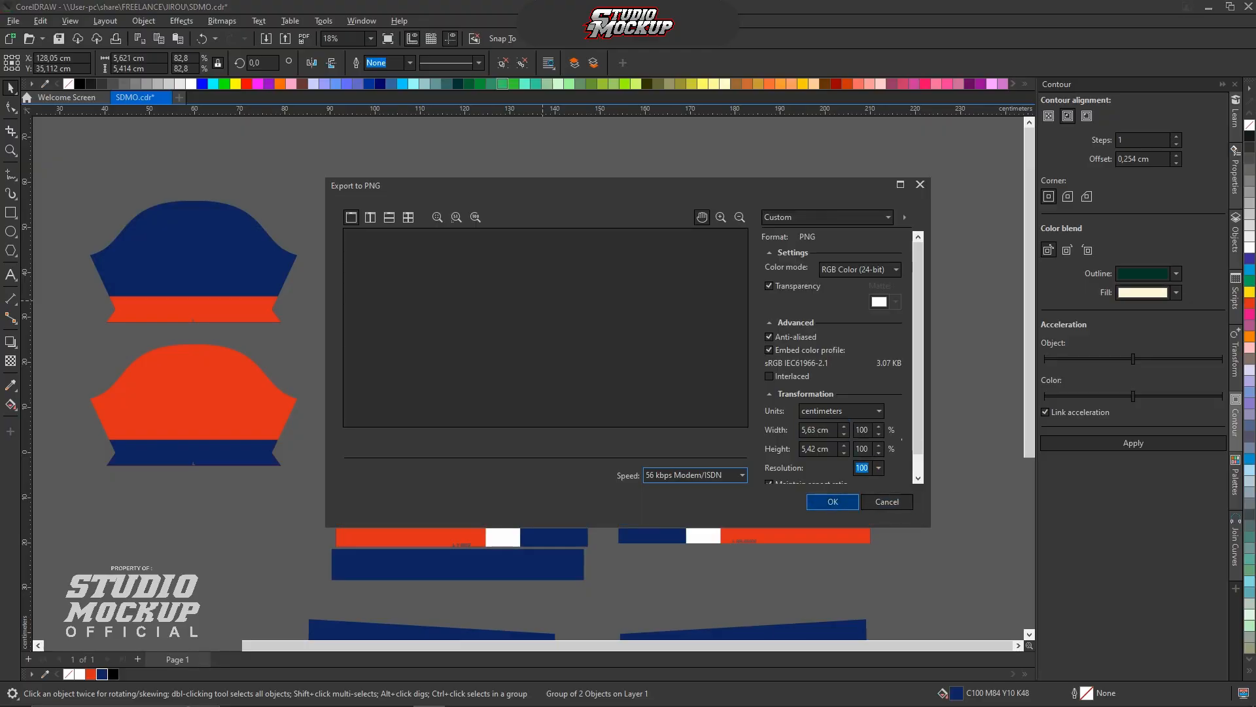
left_click(840, 496)
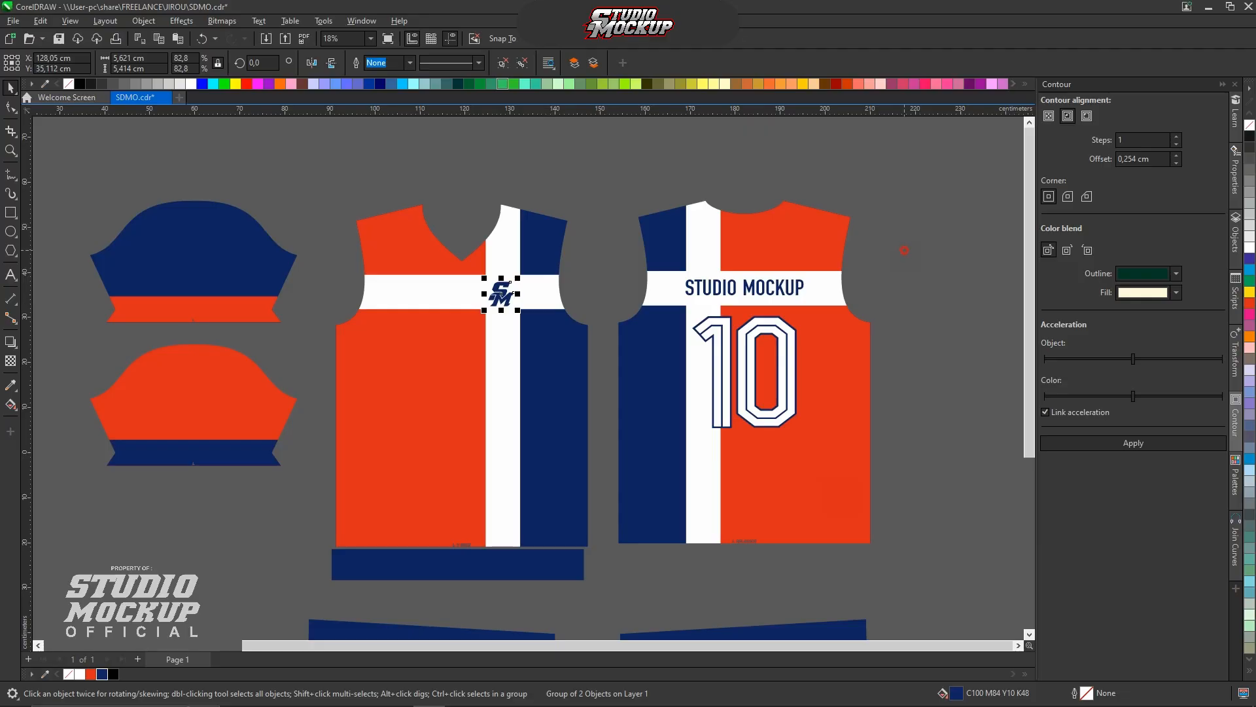
Export the STUDIO MOCKUP lettering from the jersey back as a PNG, replacing 4.png in Pictures
left_click(744, 288)
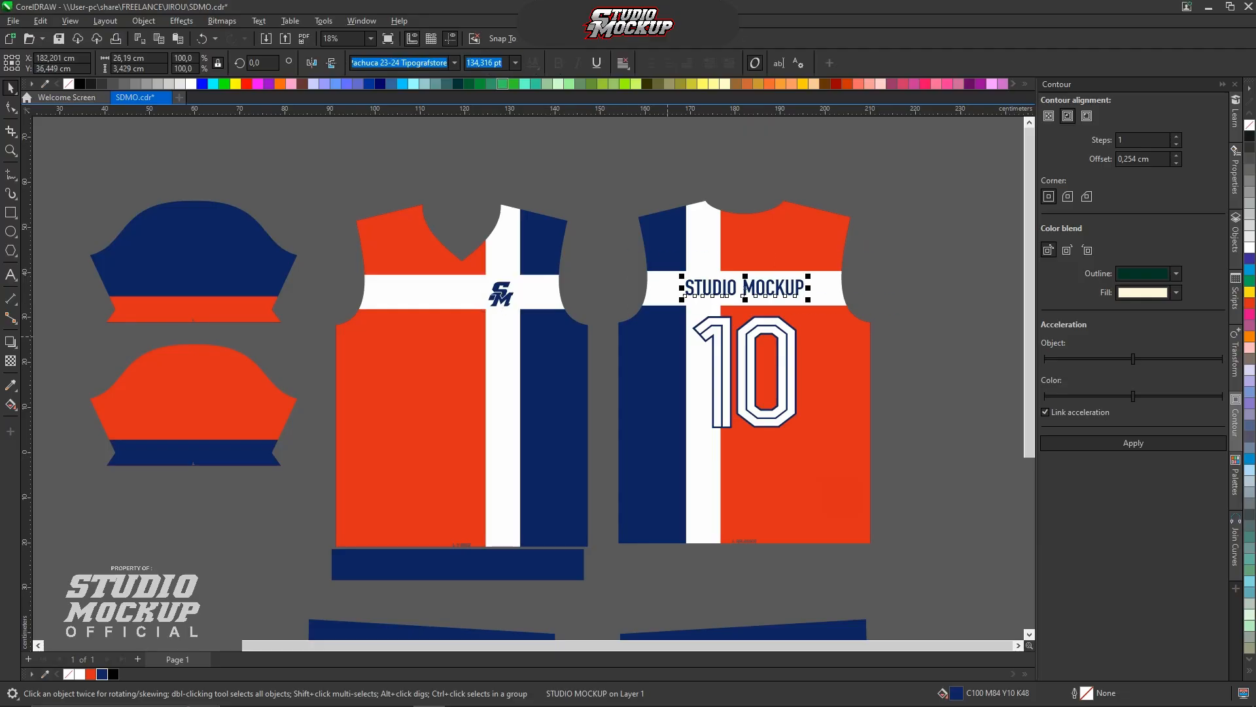
key("ctrl+e")
double_click(410, 188)
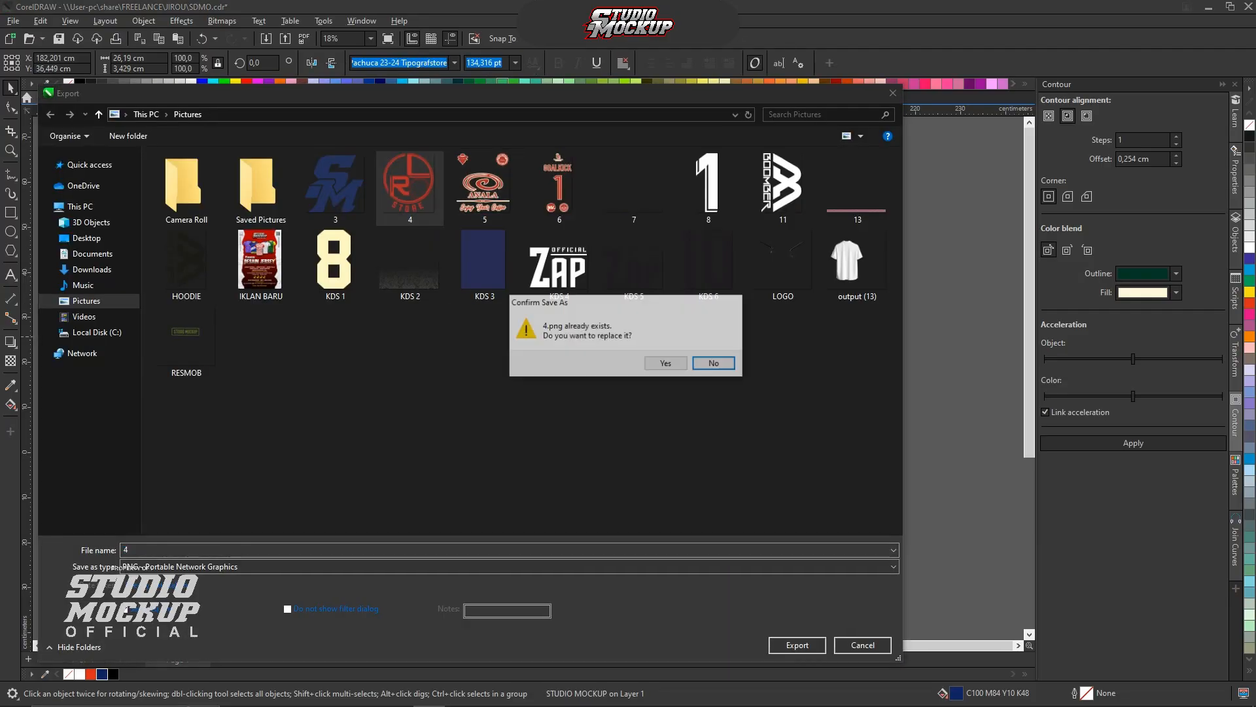
key("Left")
key("Return")
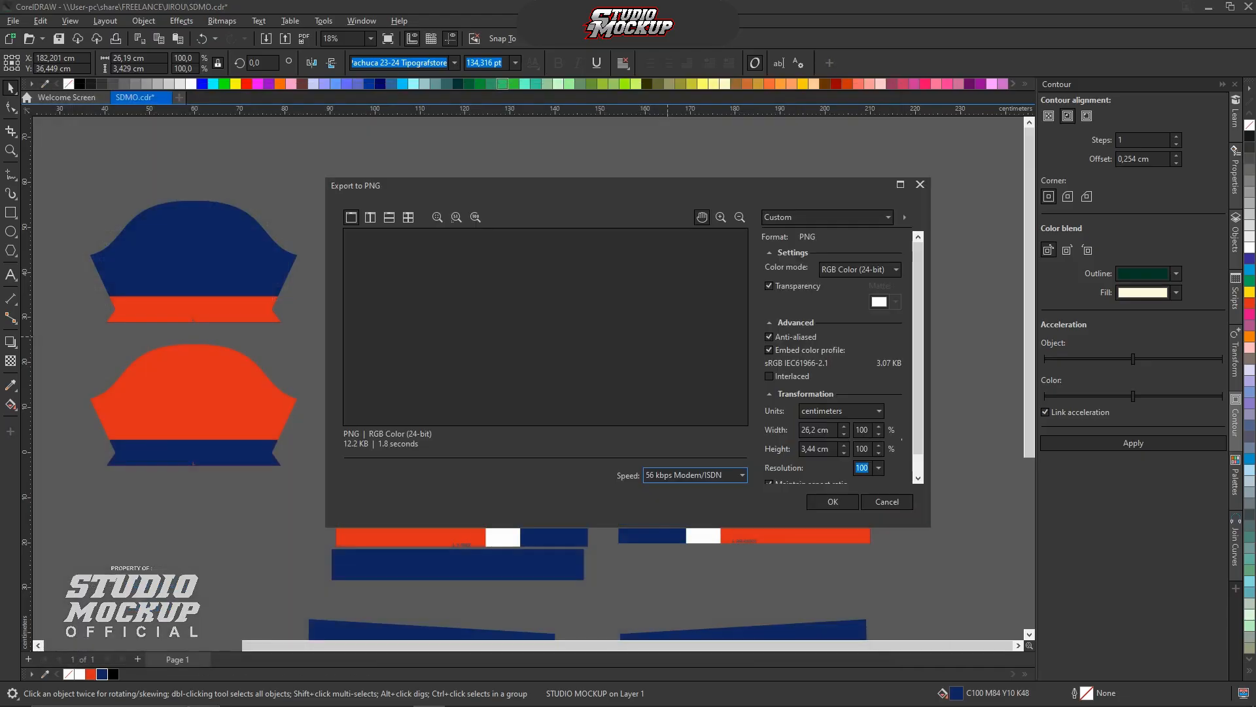
key("Return")
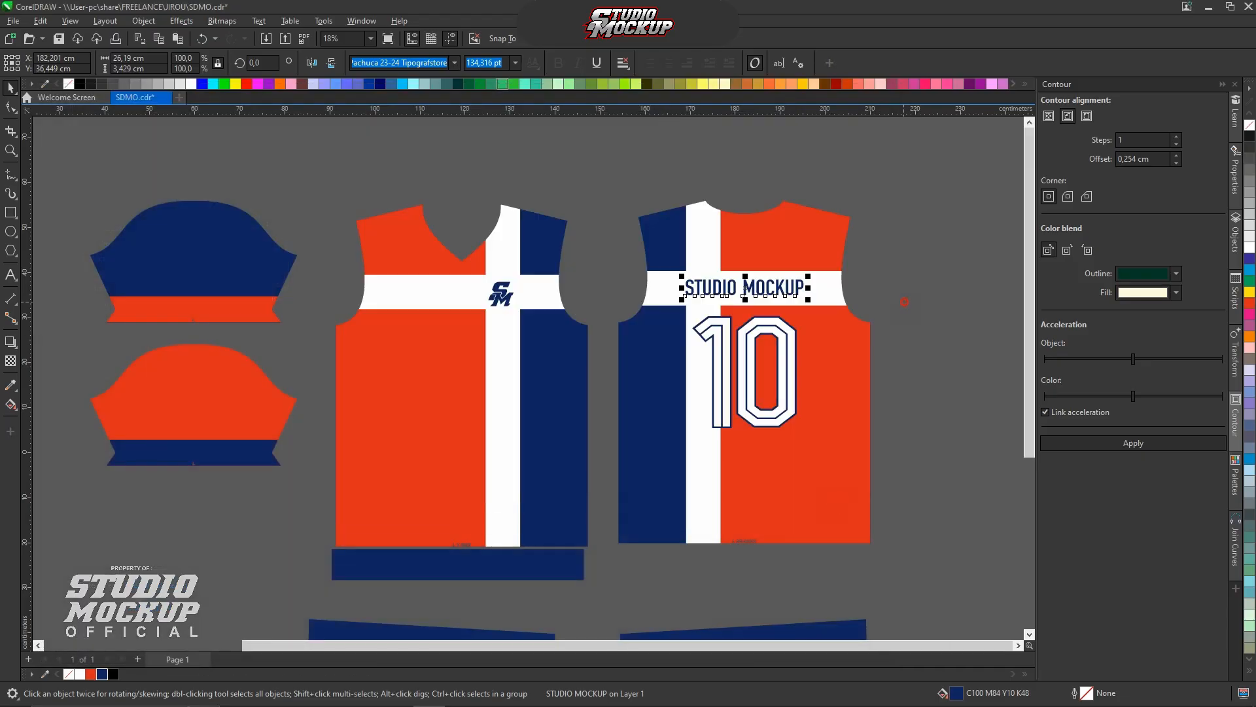
Export the large outlined number 10 from the jersey back as a PNG, replacing file 5 in Pictures
left_click(698, 333)
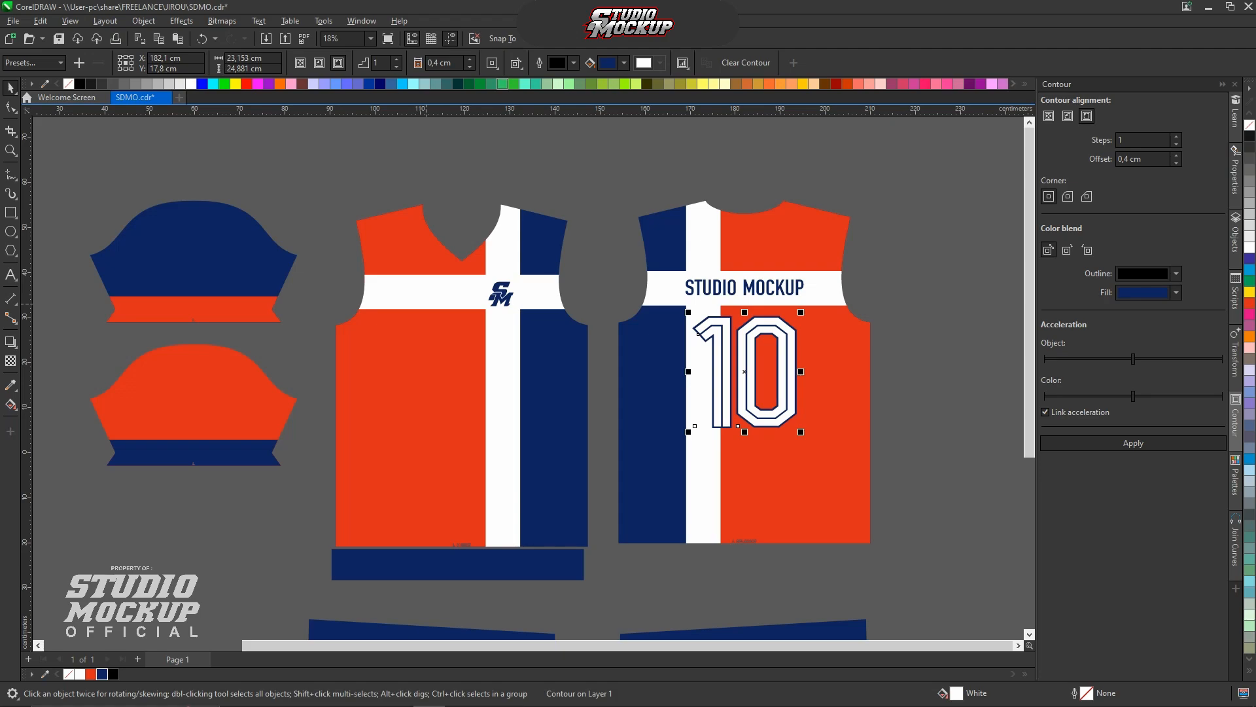
key("ctrl+e")
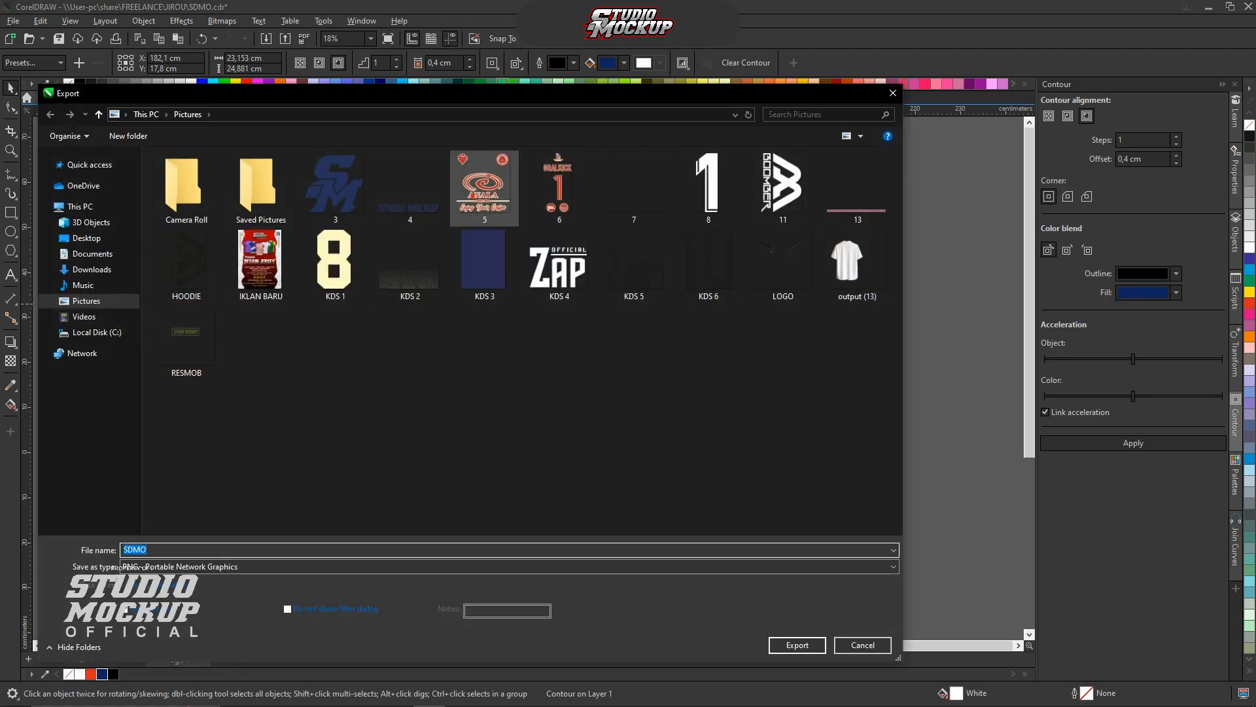
double_click(485, 188)
left_click(666, 364)
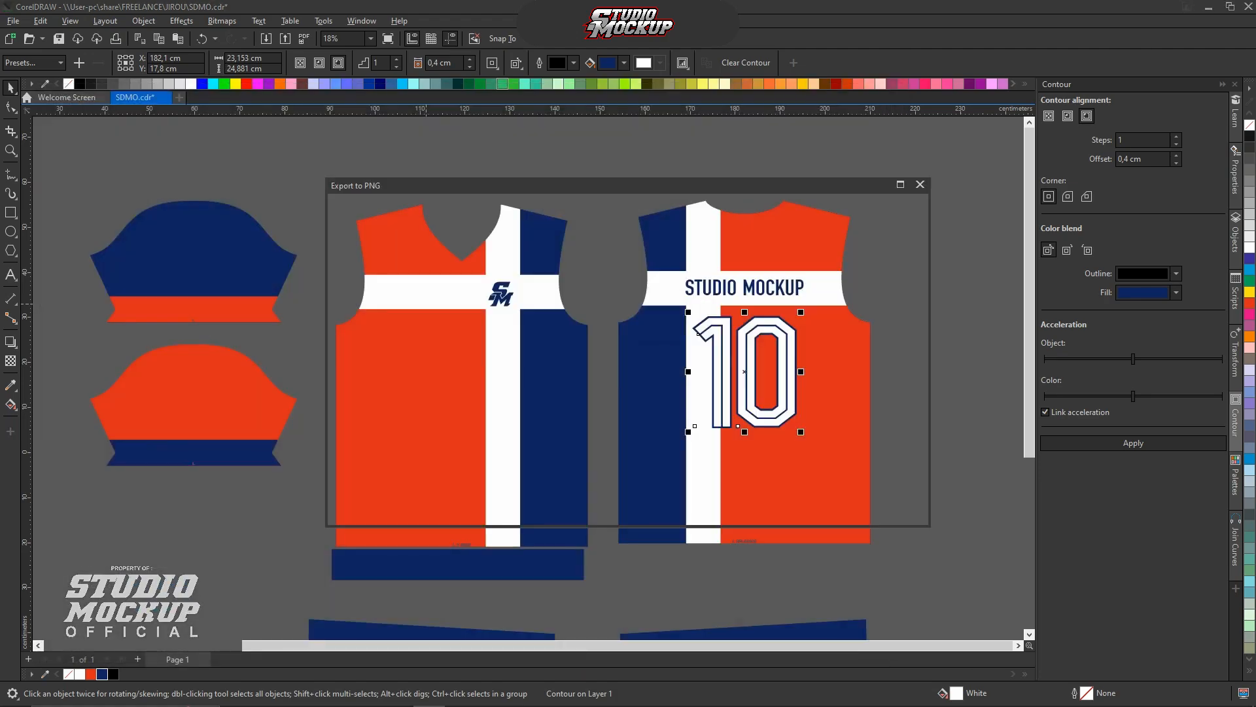
left_click(833, 501)
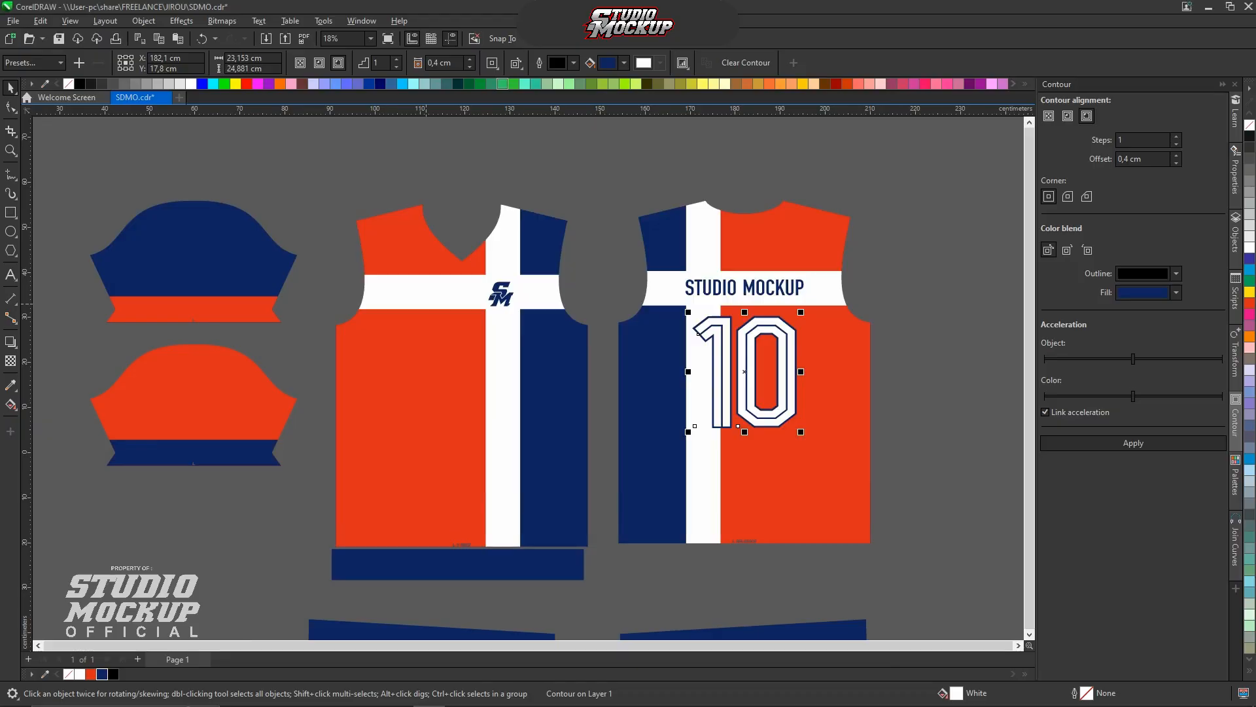
Export the background rectangle inside the jersey front's PowerClip as a PNG replacing file 6 in Pictures, and finish editing the PowerClip
scroll(632, 242, "down", 1)
scroll(557, 432, "up", 1)
right_click(557, 431)
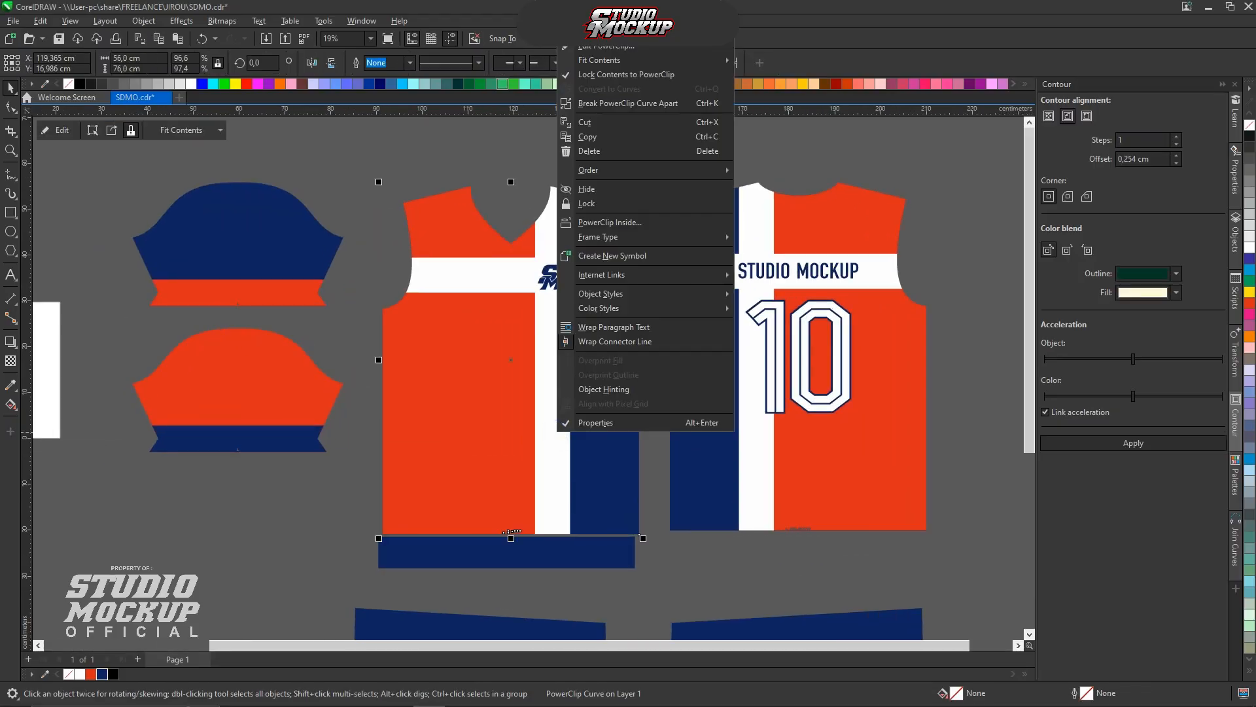
left_click(605, 46)
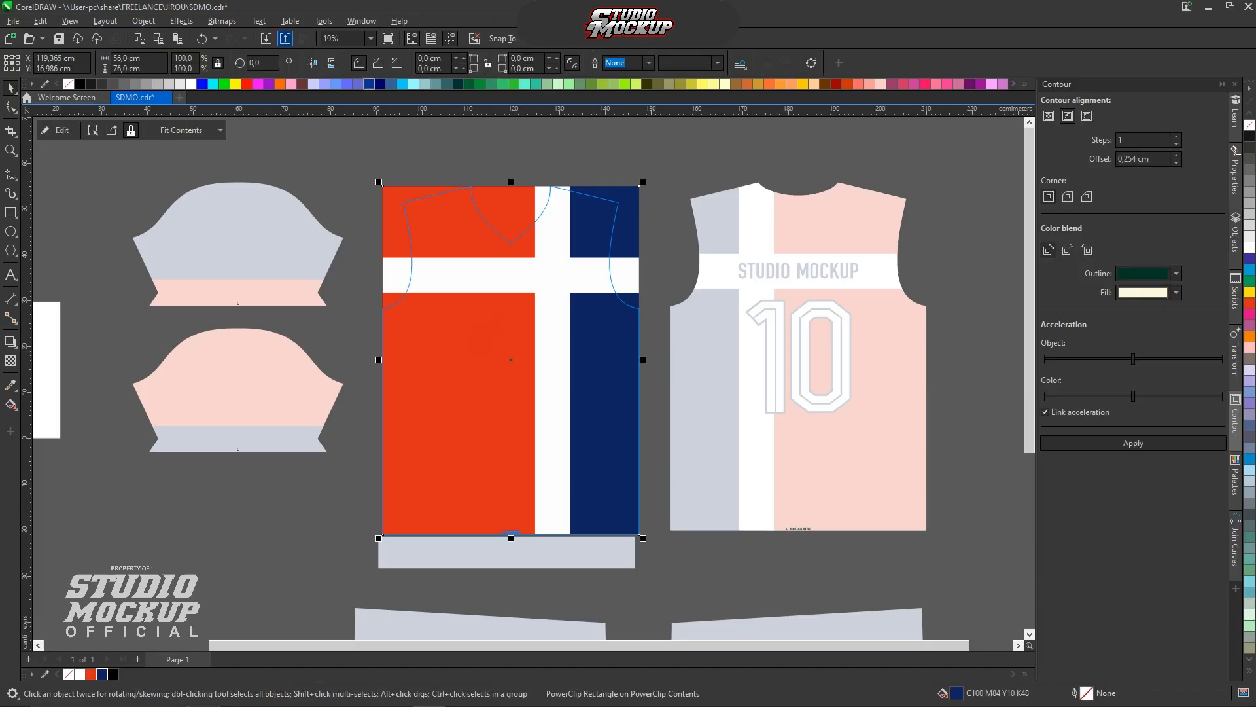
key("ctrl+e")
double_click(559, 190)
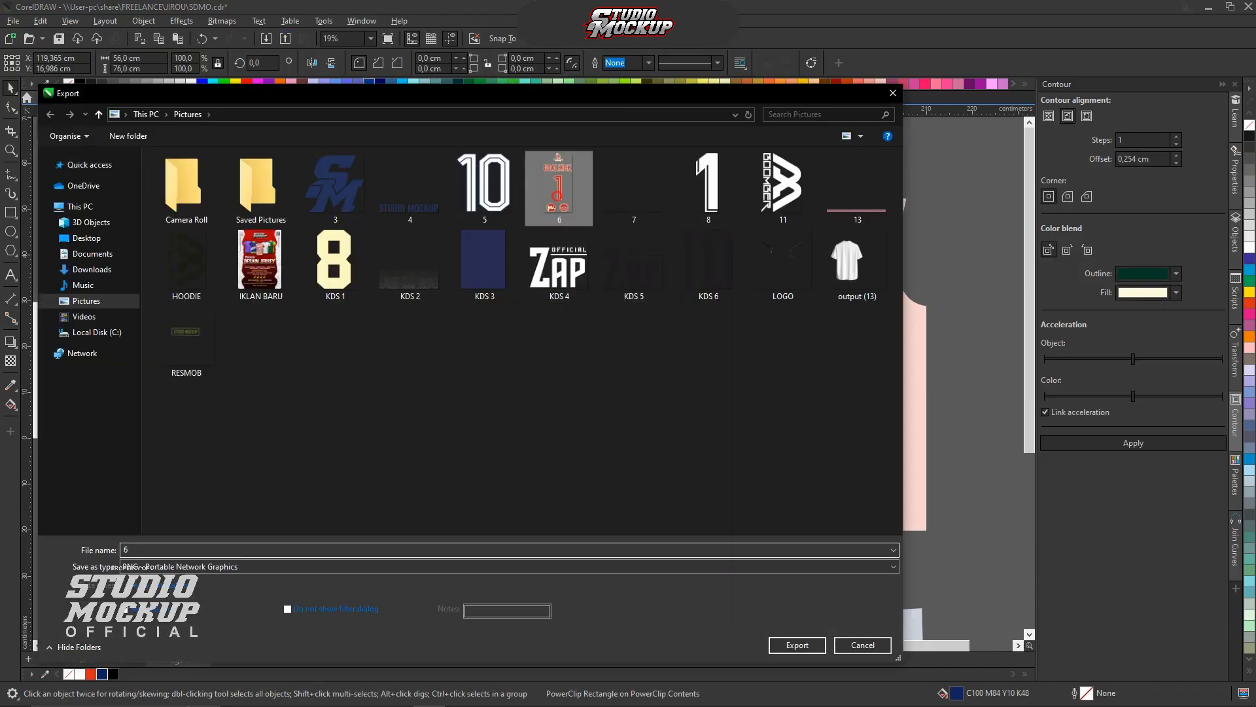
left_click(667, 360)
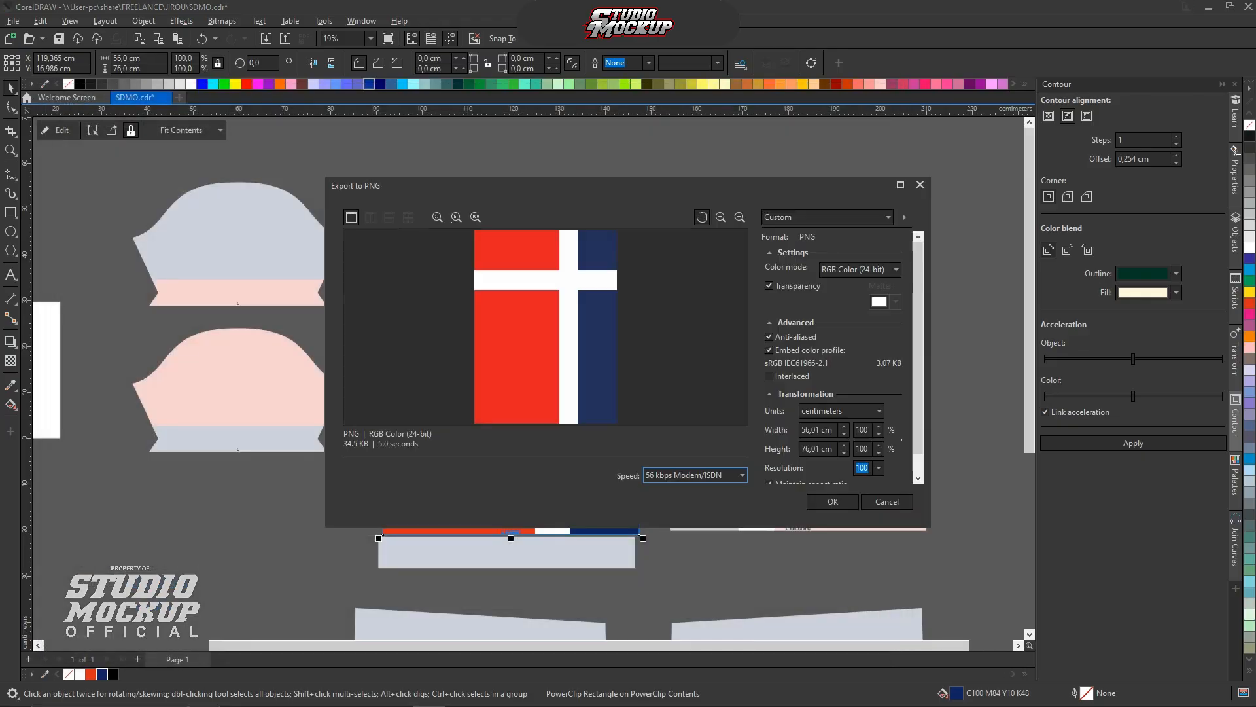
left_click(831, 501)
scroll(690, 391, "down", 2)
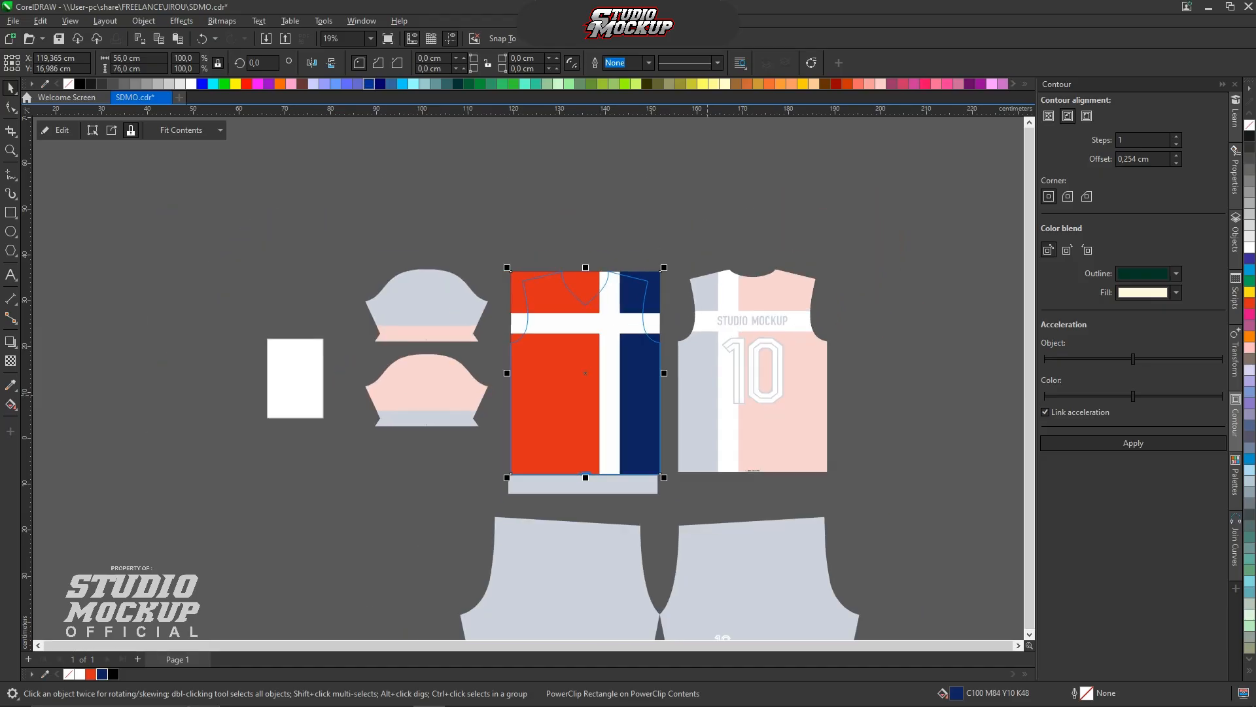
left_click(475, 218)
scroll(338, 272, "down", 4)
scroll(476, 473, "up", 3)
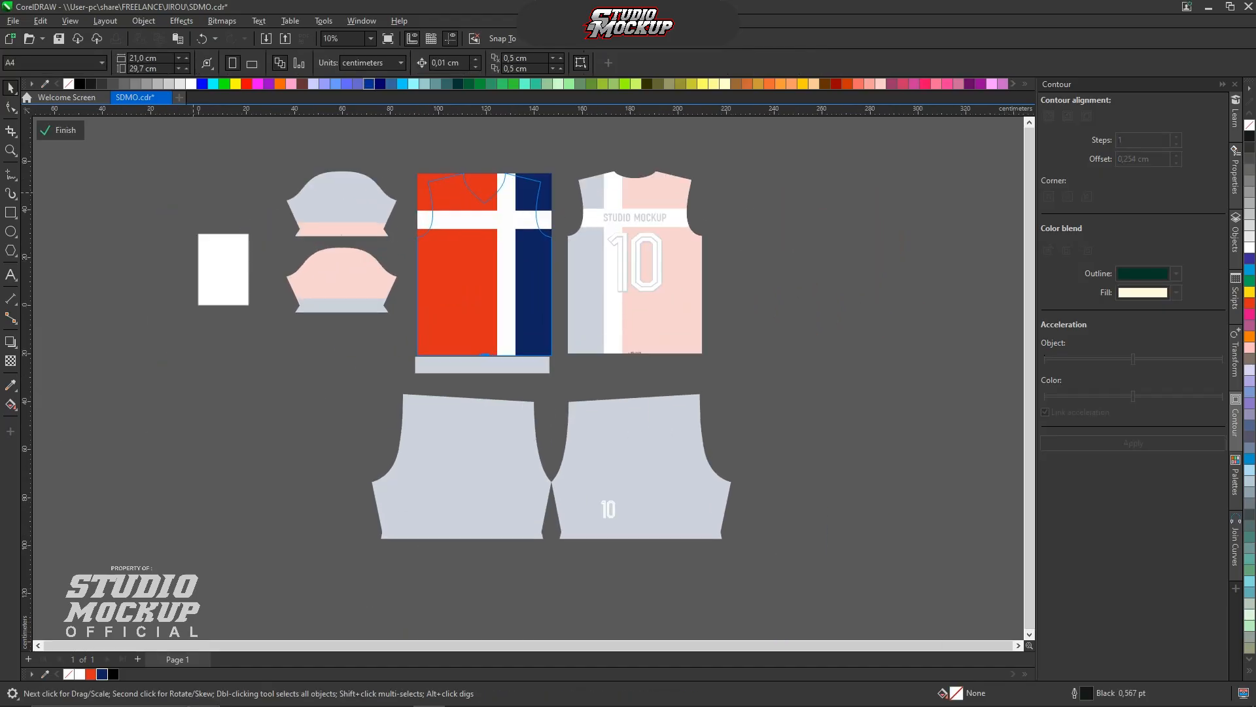
left_click(61, 130)
scroll(447, 250, "up", 3)
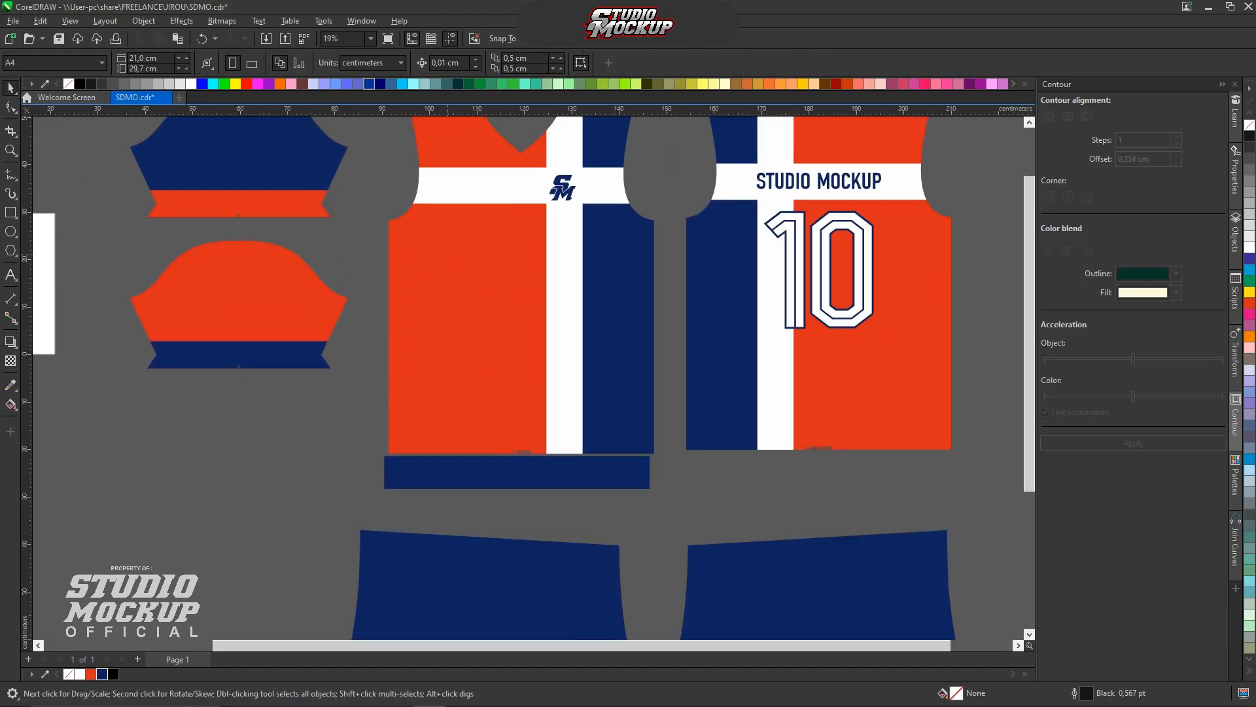
scroll(452, 242, "down", 3)
right_click(466, 246)
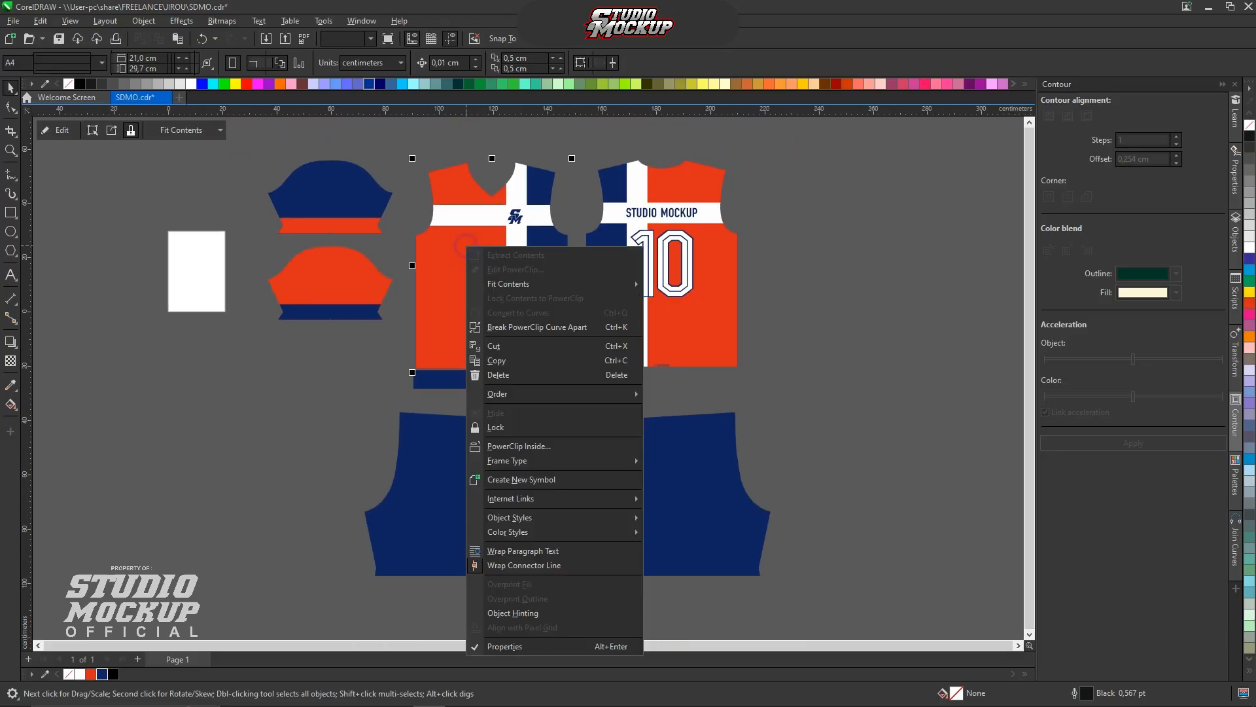
left_click(515, 269)
left_click_drag(496, 260, 550, 378)
key("ctrl+z")
left_click(177, 176)
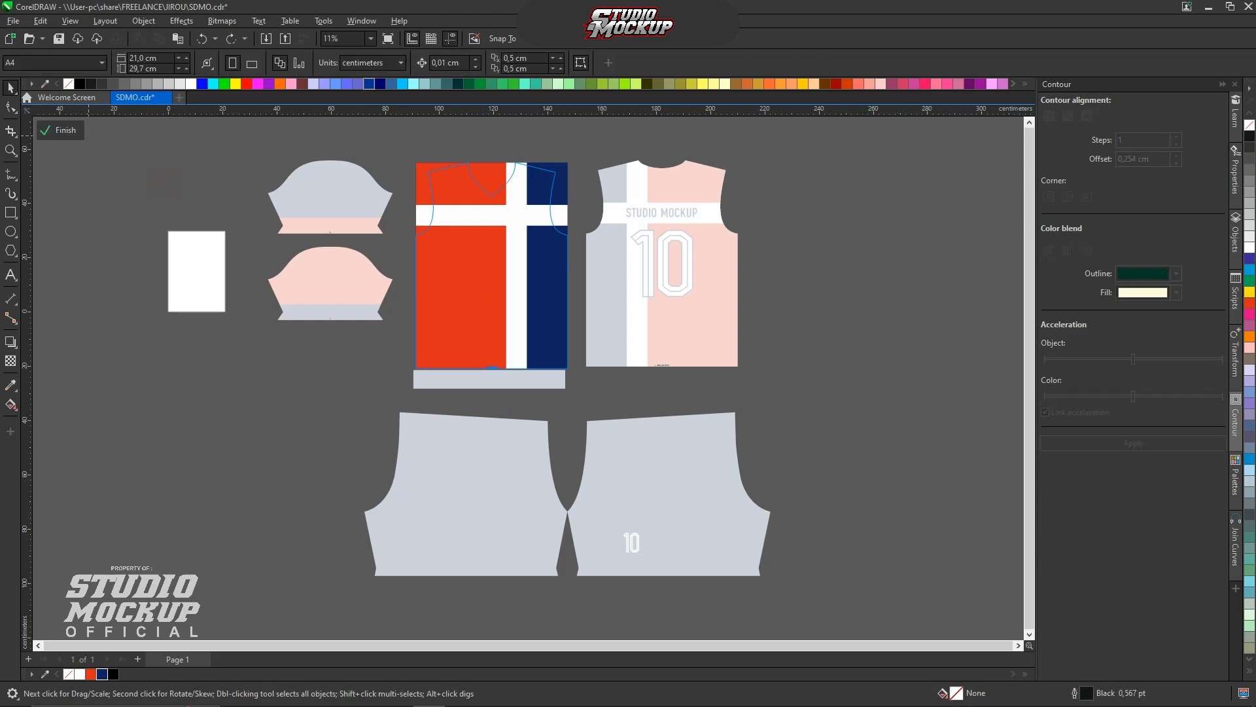
left_click(72, 130)
scroll(393, 284, "down", 2)
left_click(791, 288)
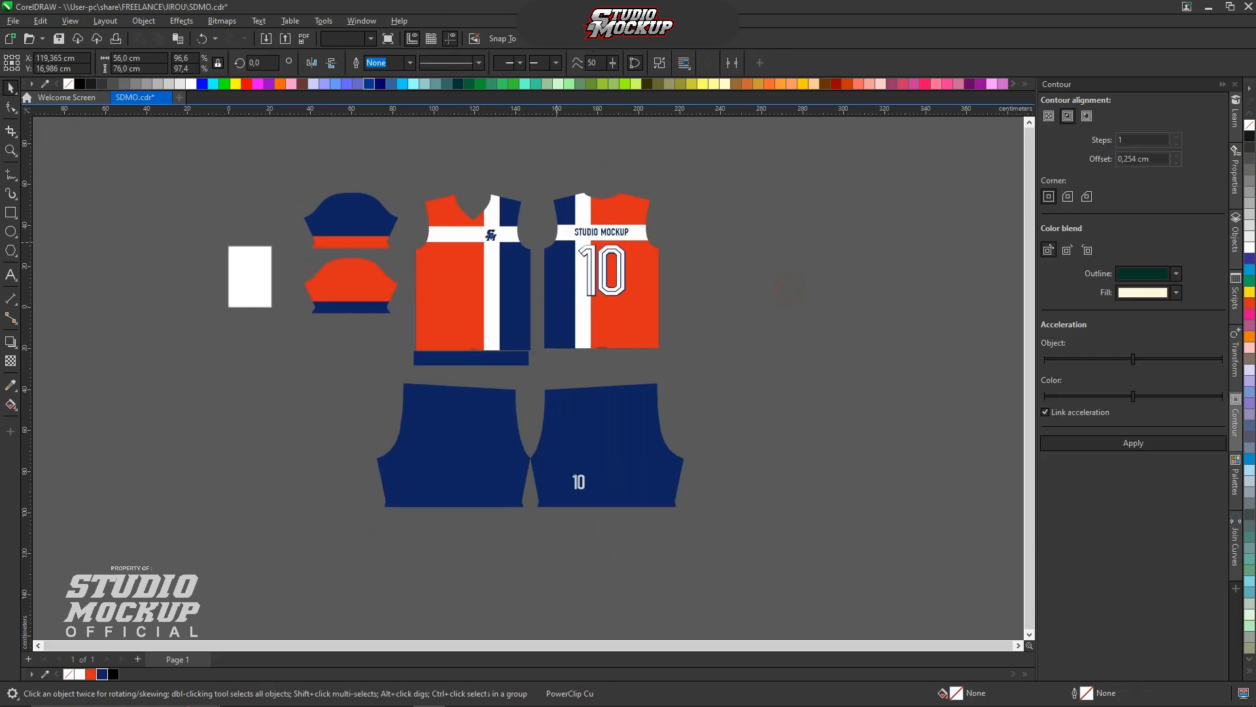
Switch to Photoshop and open the contents of the Front Design smart object in the mockup's Front group
scroll(554, 241, "up", 4)
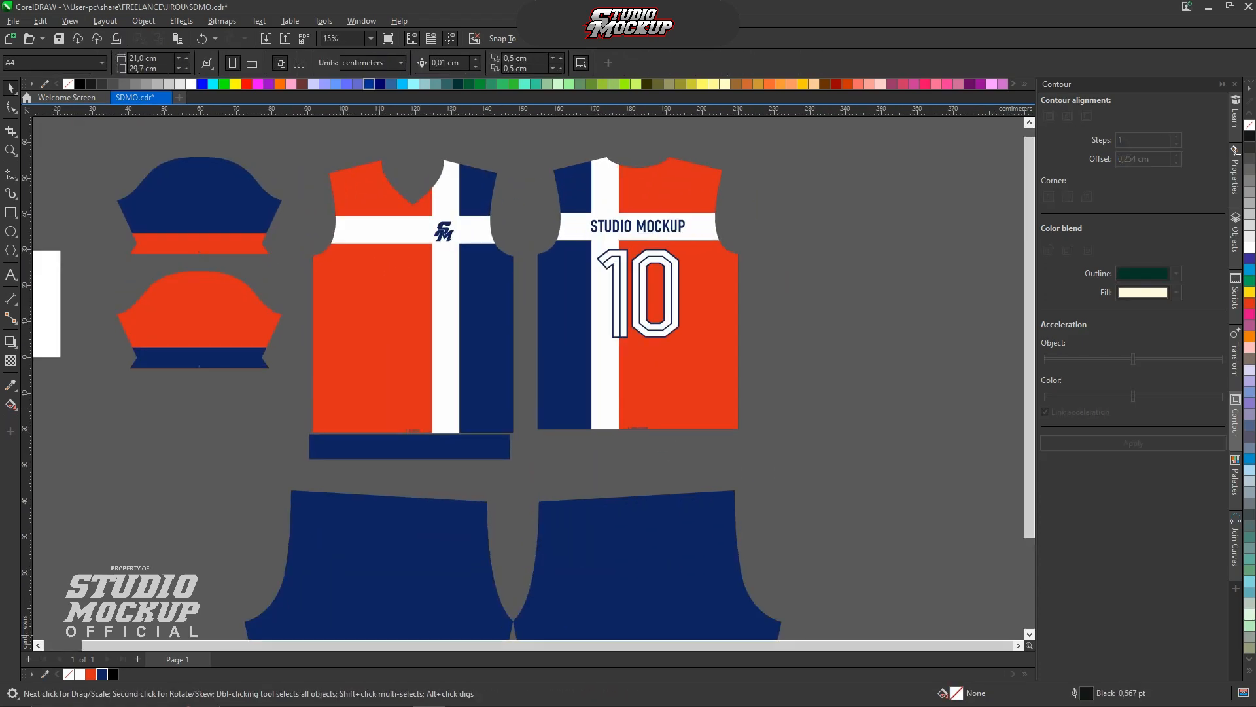
left_click(365, 694)
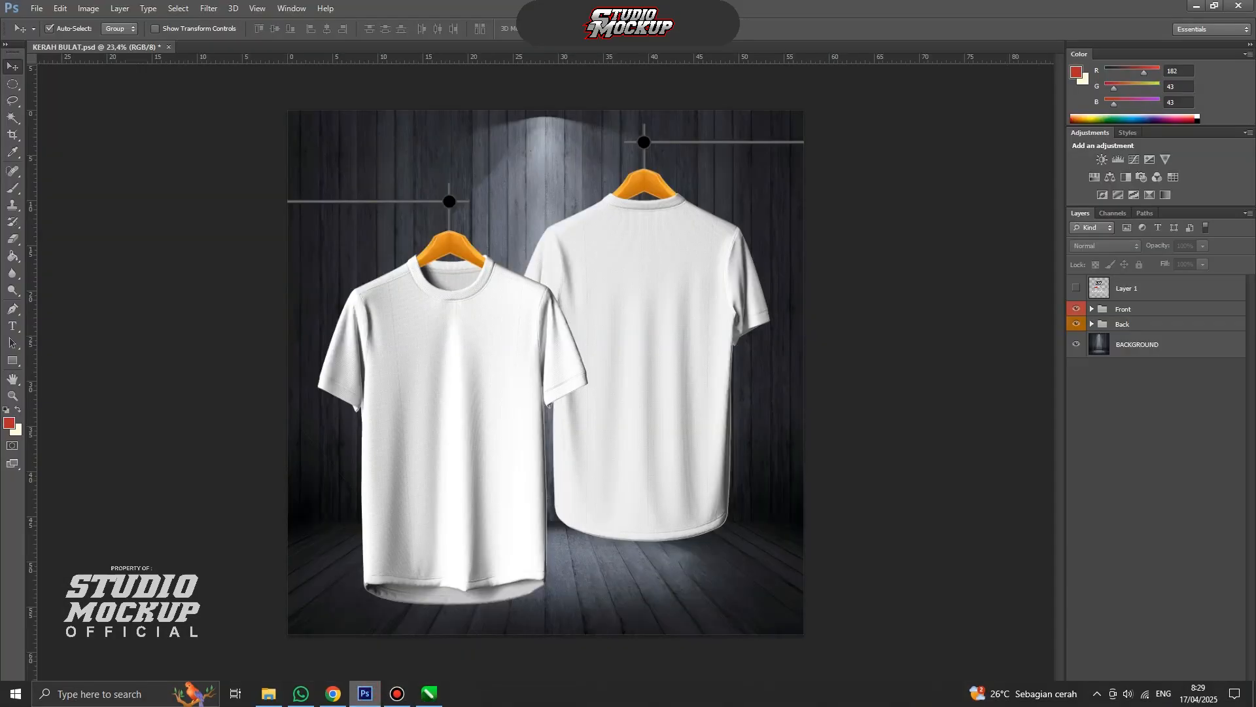
scroll(462, 472, "up", 1)
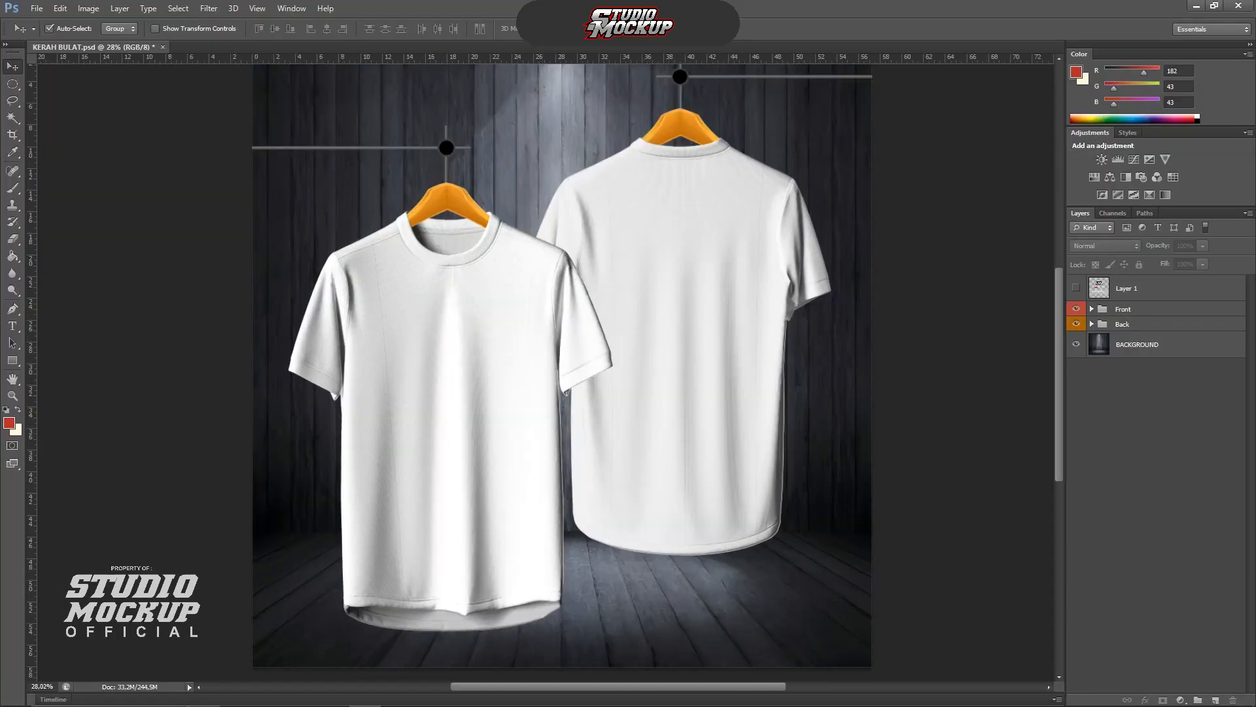
left_click(1091, 309)
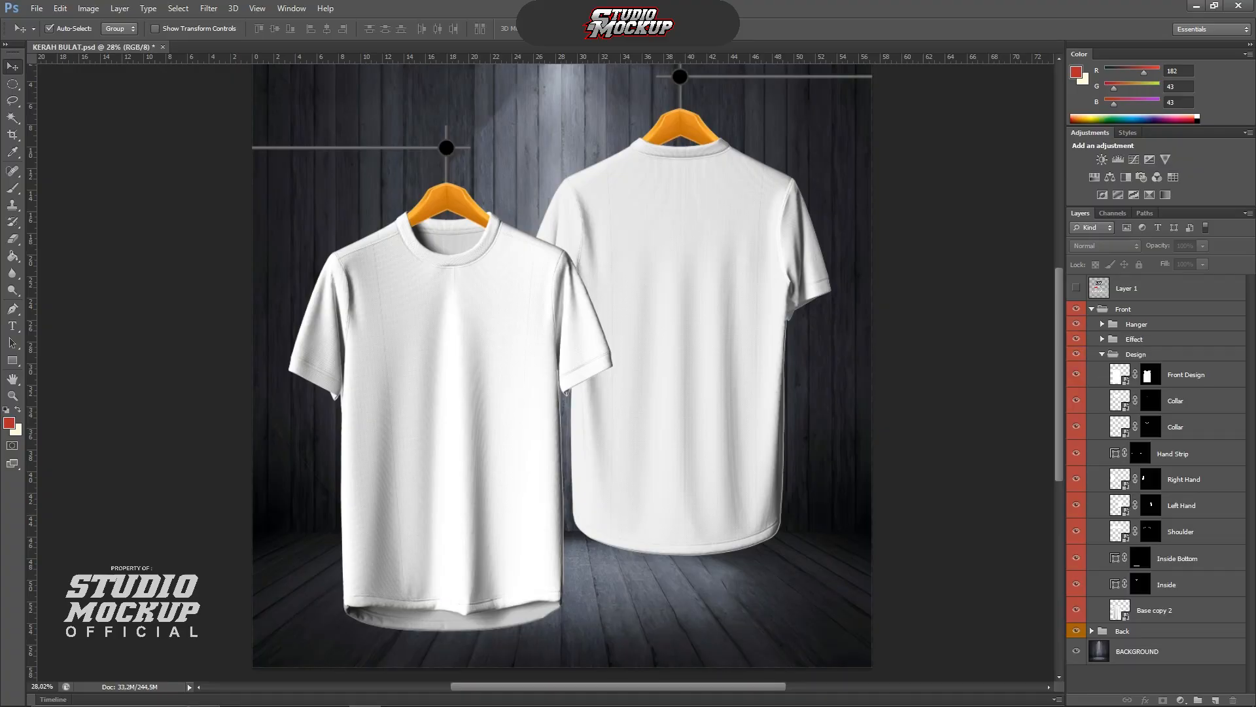
scroll(447, 375, "up", 1)
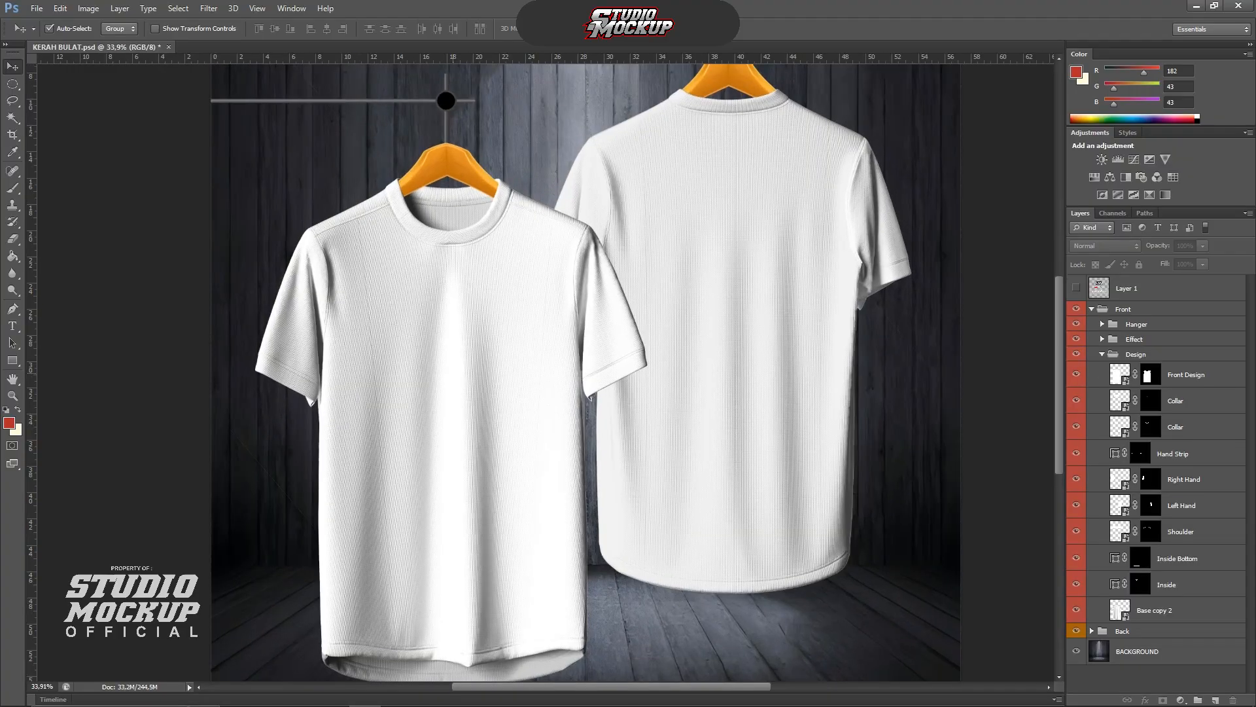
scroll(454, 375, "down", 1)
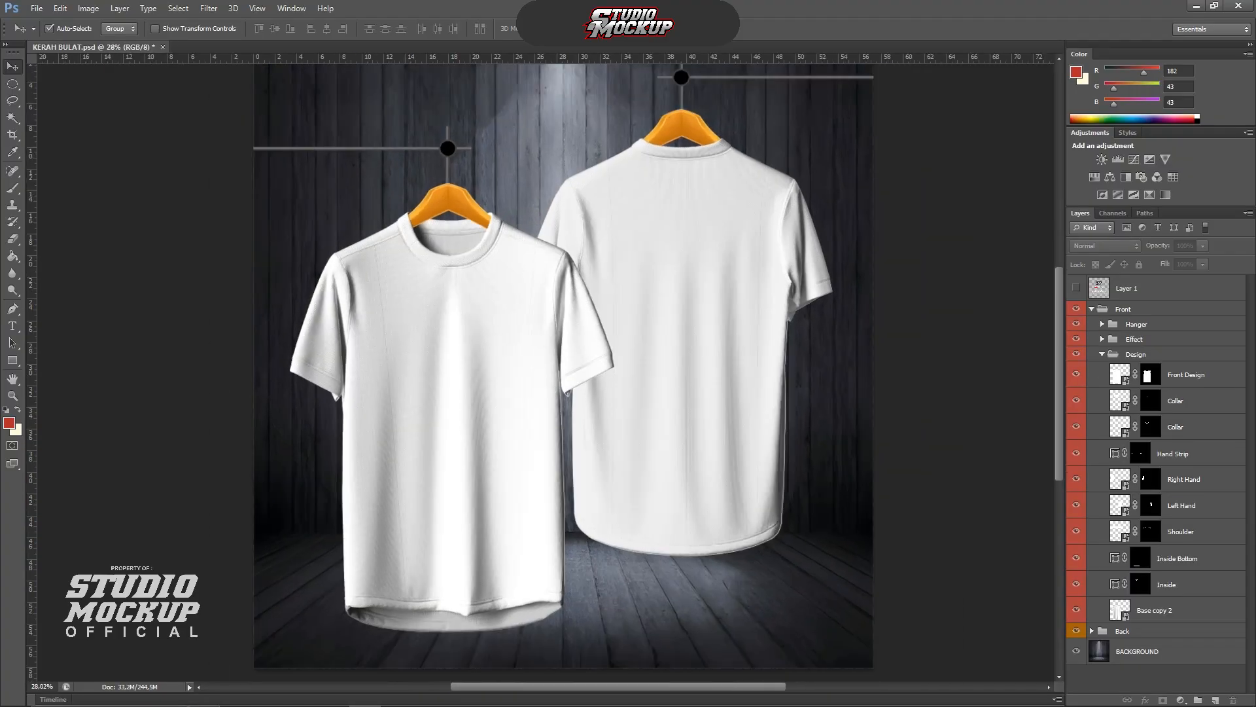
left_click(1177, 558)
left_click(1173, 453)
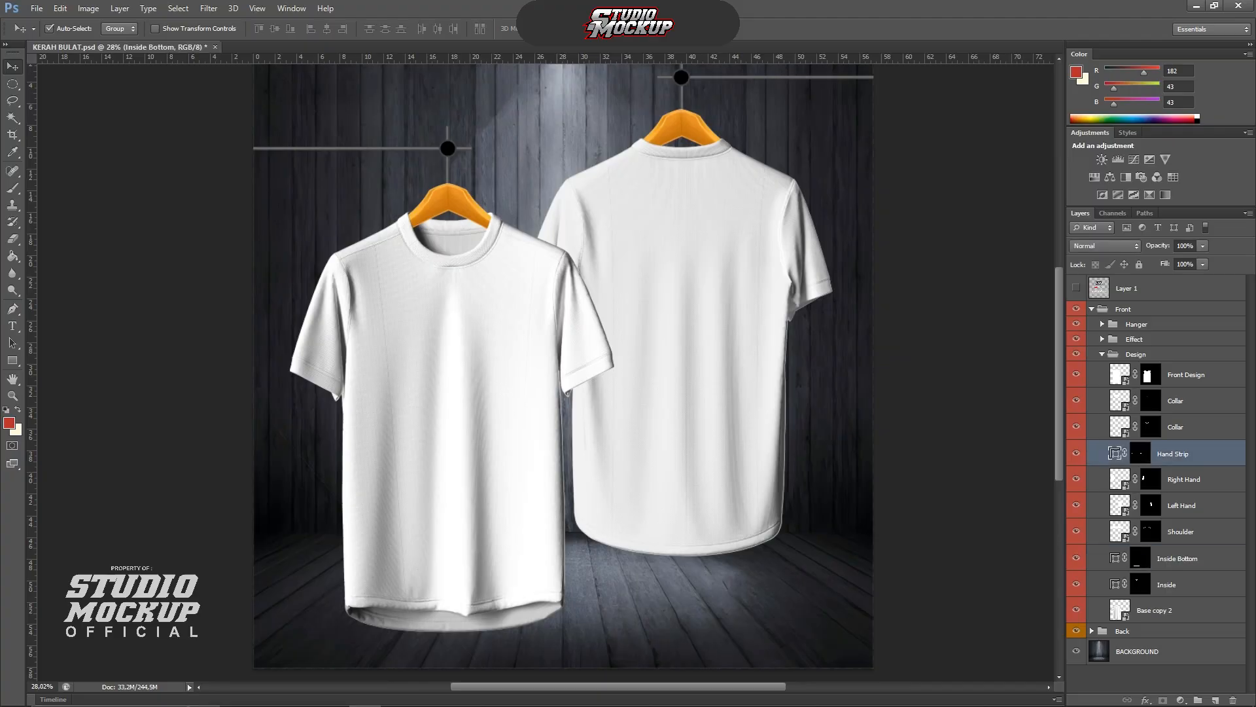
left_click(1185, 375)
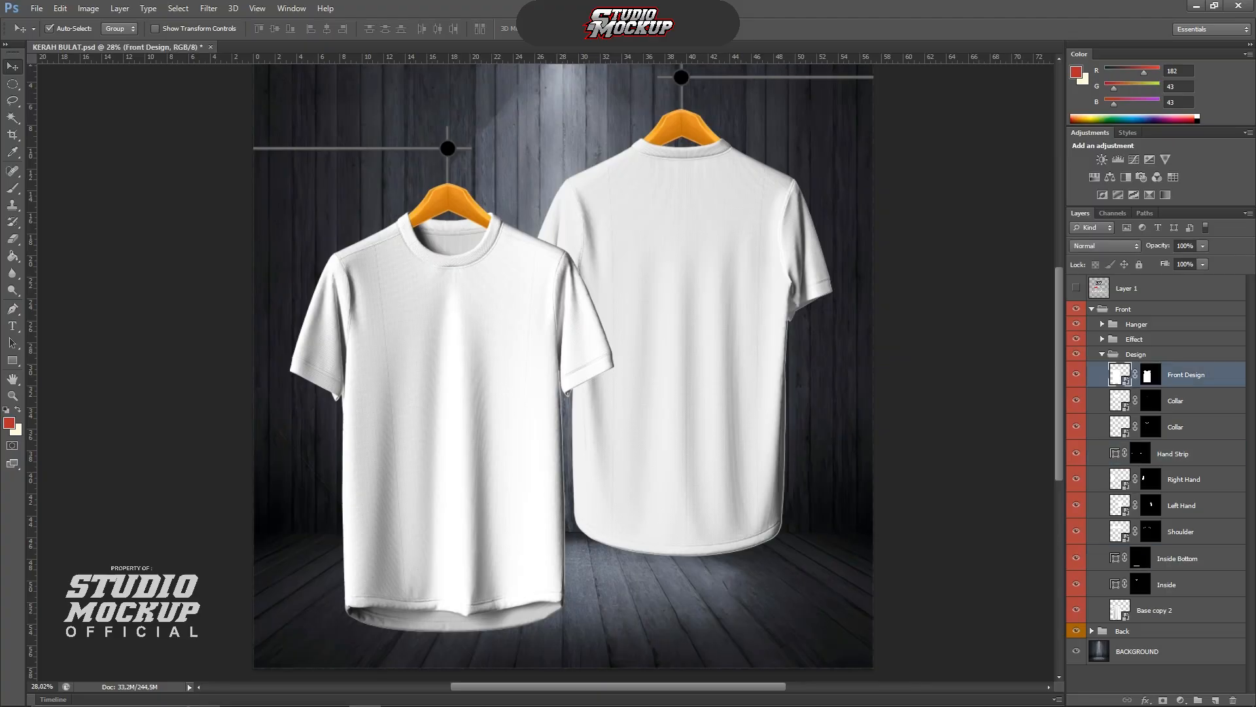
double_click(1120, 375)
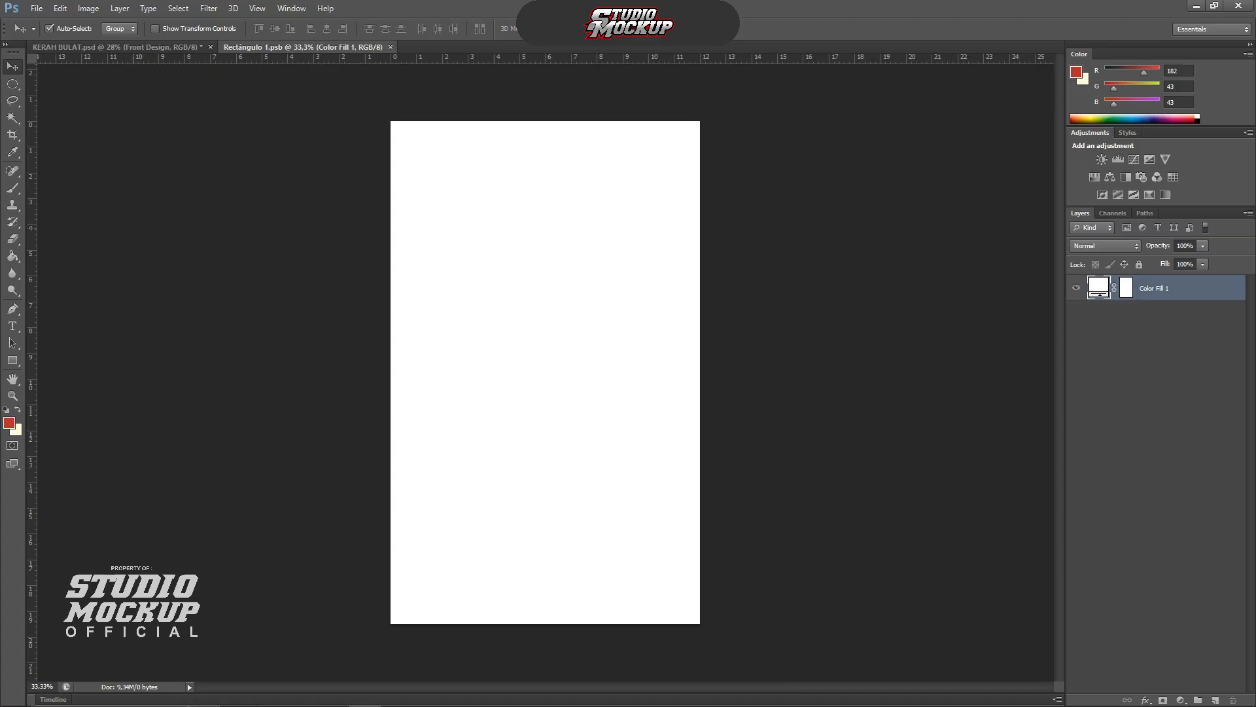
Add a vertical and a horizontal guide crossing at the centre of the Rectángulo 1.psb canvas
left_click_drag(31, 171, 545, 270)
left_click_drag(550, 58, 550, 372)
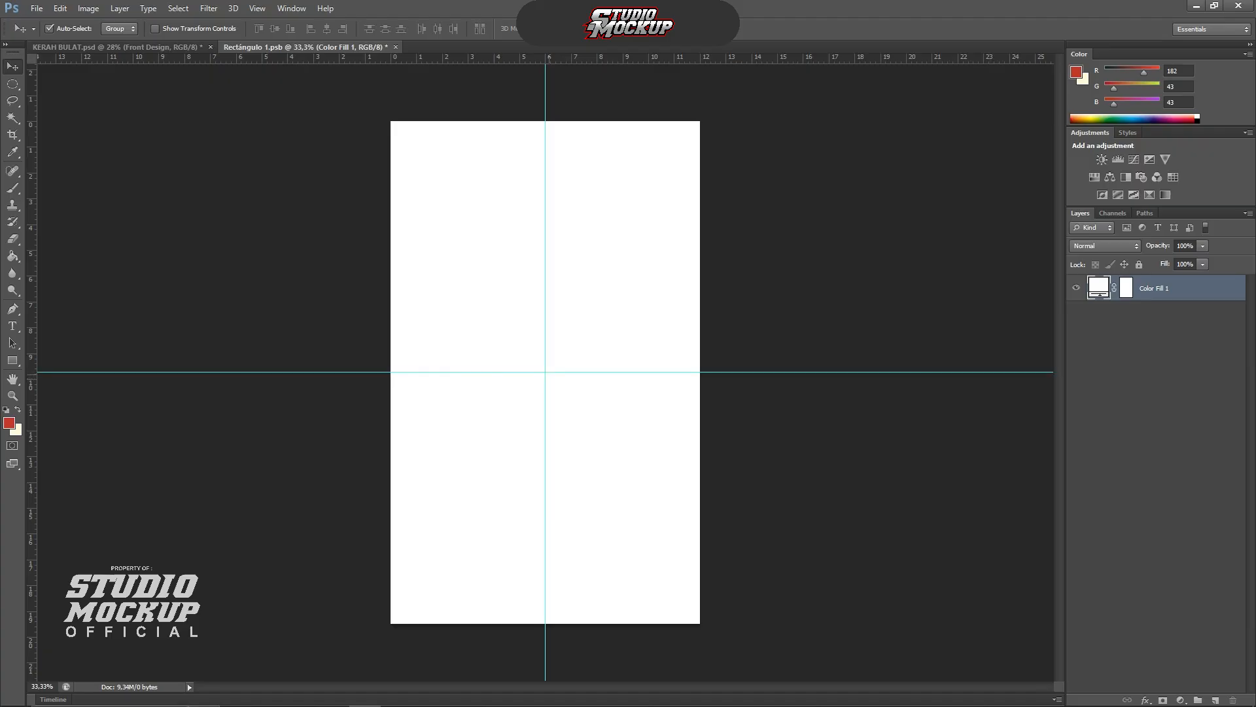
scroll(564, 336, "up", 3)
scroll(564, 335, "down", 3)
Open the exported jersey background, file 6, from the Pictures folder
left_click(36, 9)
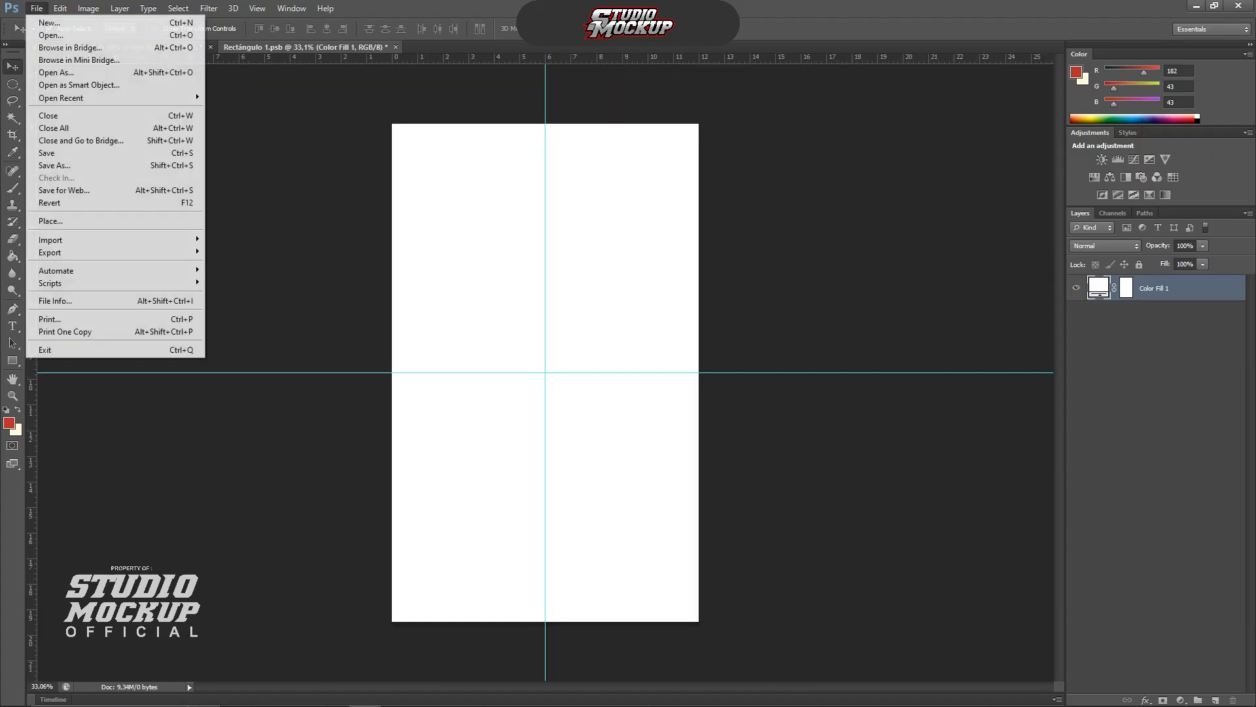
left_click(52, 35)
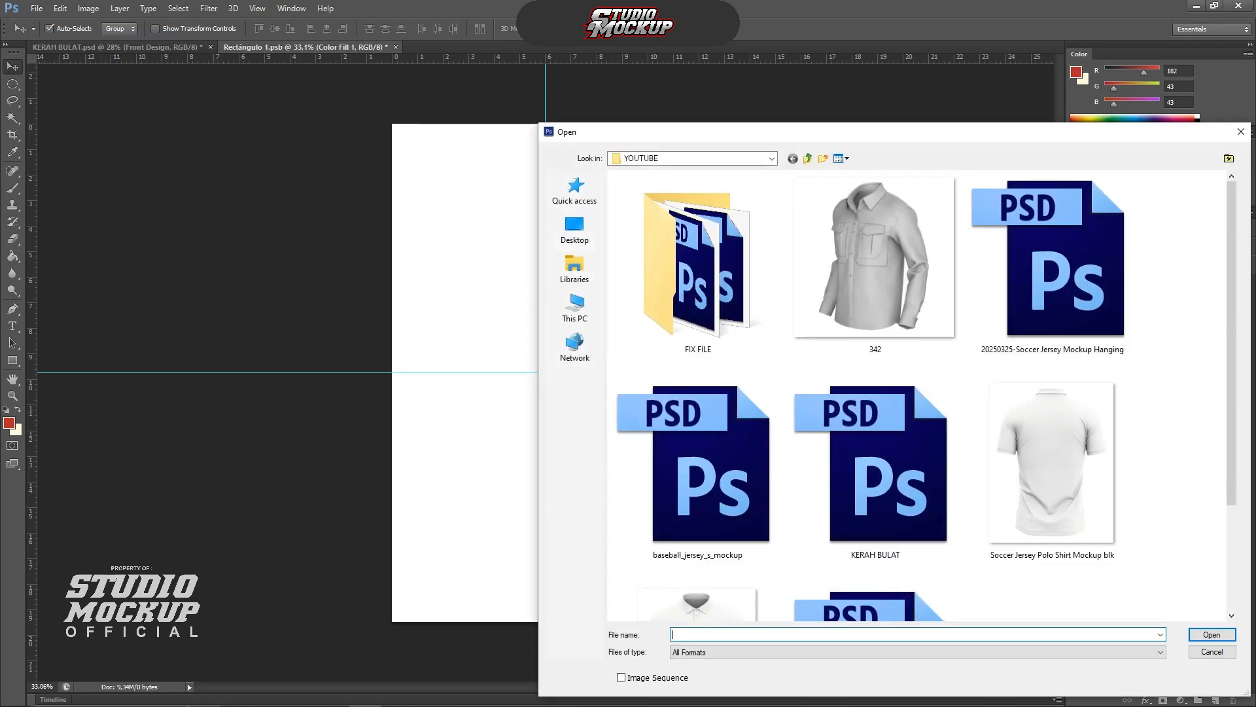
left_click(575, 190)
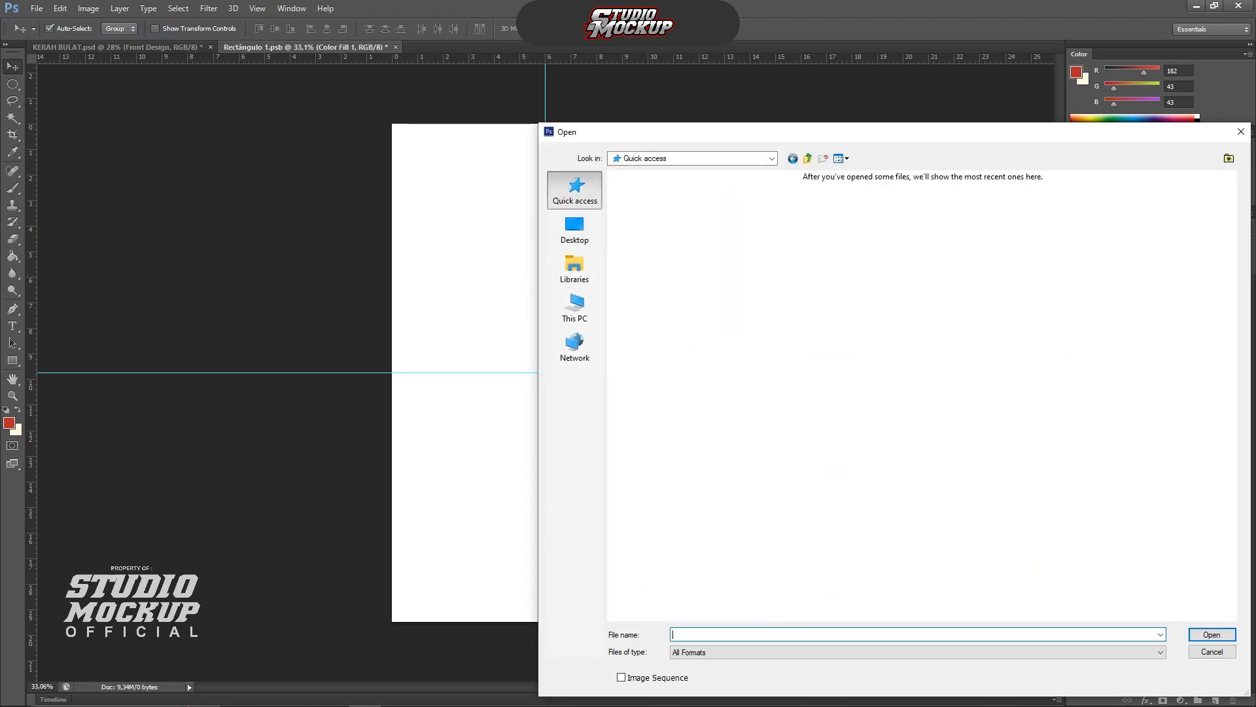
double_click(1066, 203)
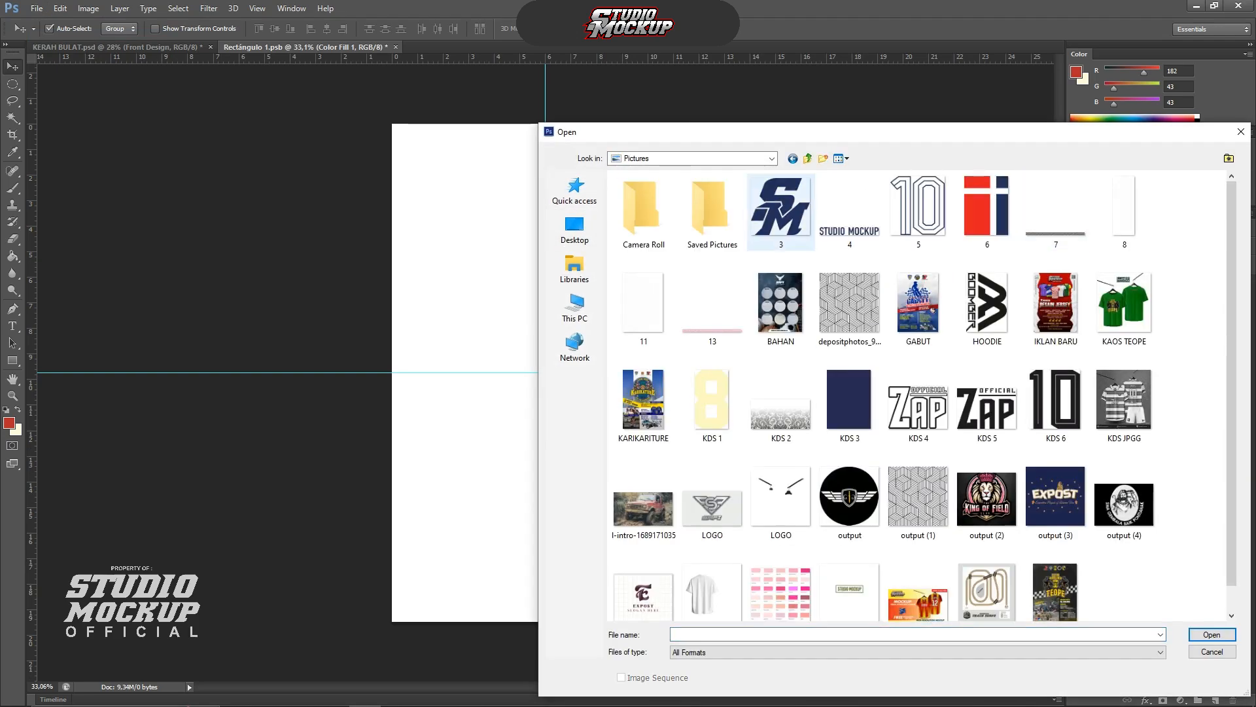
double_click(999, 205)
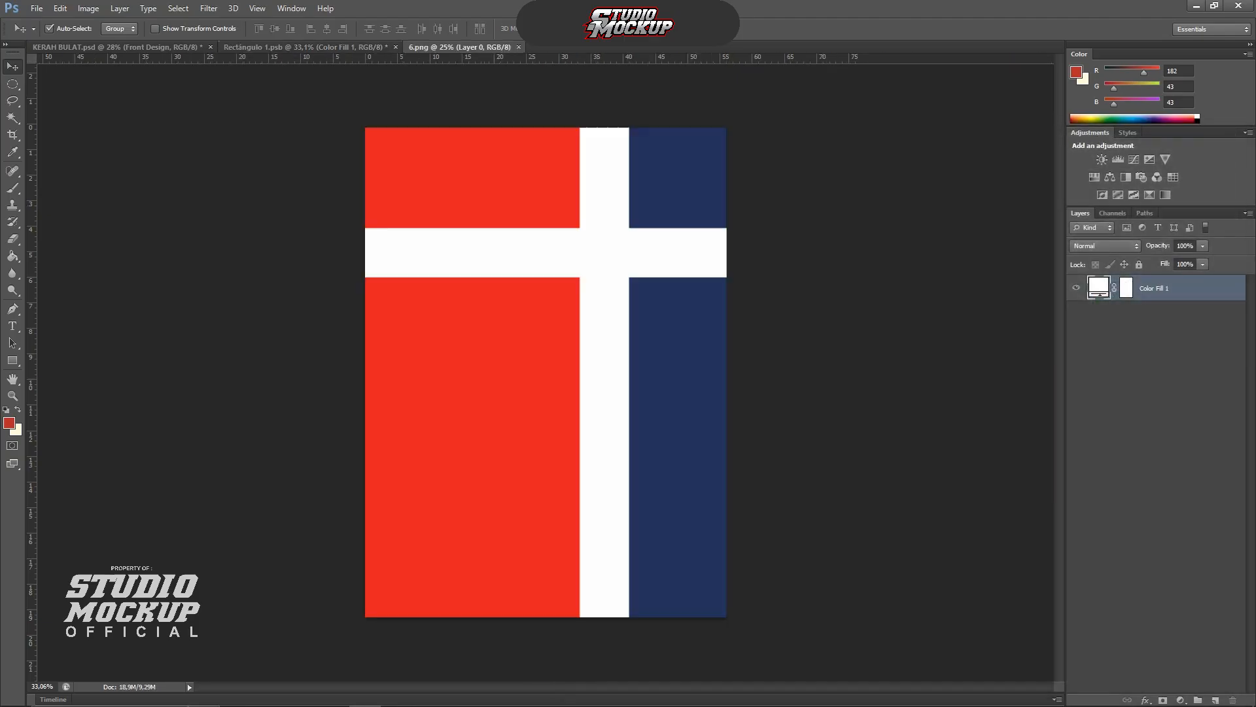
Bring the 6.png artwork into Rectángulo 1.psb and scale it to fill the canvas, at 64.31% width and 76.94% height
mouse_move(522, 245)
left_mouse_down()
mouse_move(346, 47)
mouse_move(527, 279)
mouse_move(492, 286)
mouse_move(553, 262)
mouse_move(532, 246)
left_mouse_up()
scroll(527, 279, "down", 2)
key("ctrl+t")
scroll(545, 372, "down", 2)
left_click_drag(766, 424, 649, 423)
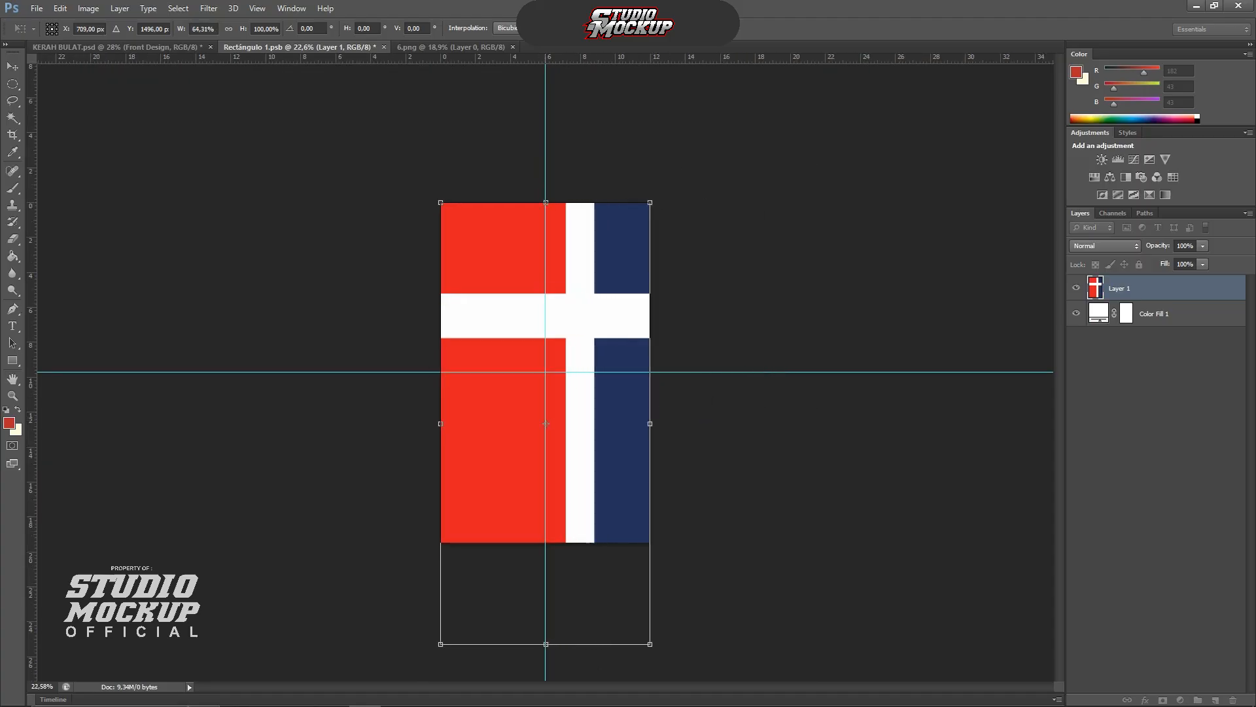
left_click_drag(545, 644, 547, 542)
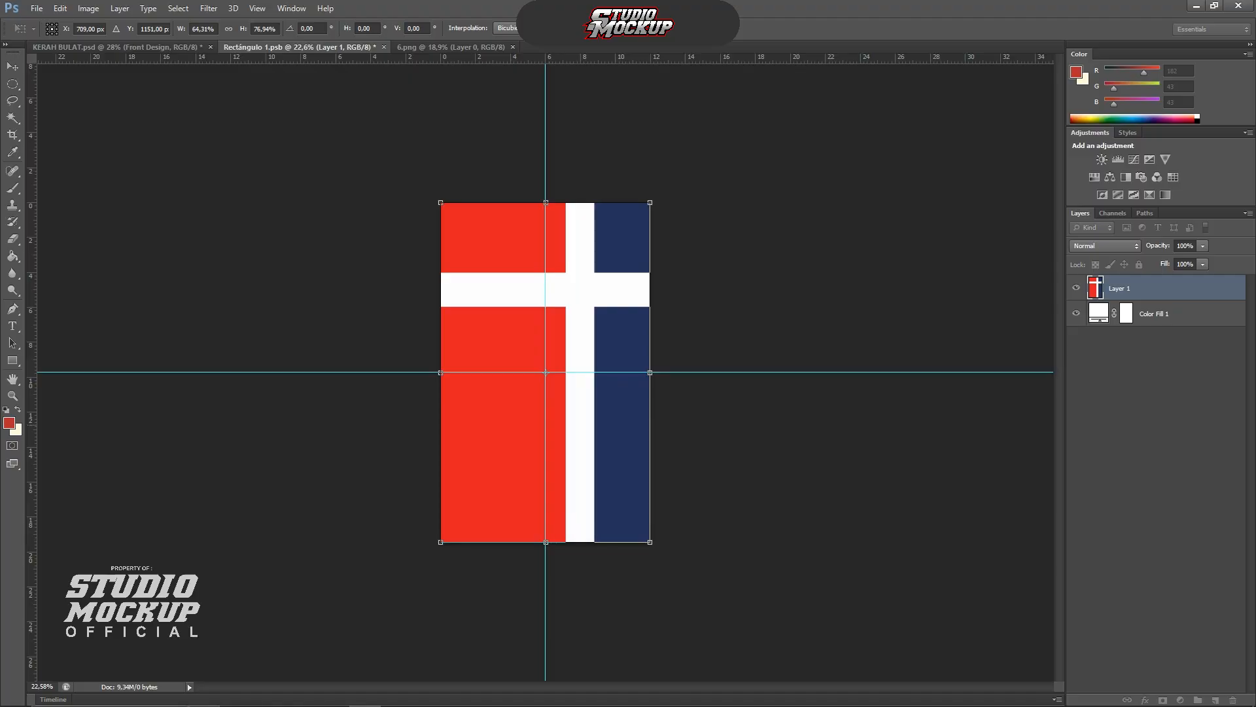
scroll(546, 373, "up", 6)
key("Return")
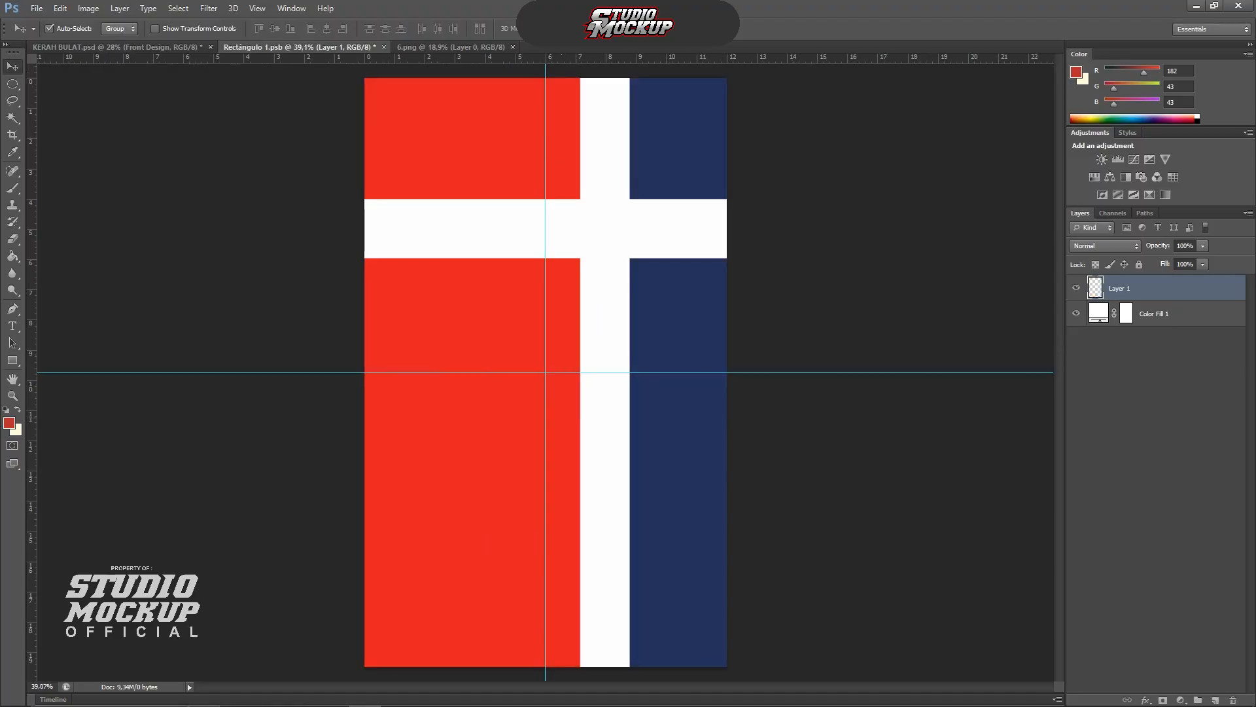
Sample the artwork's red as the background colour and its navy blue as the foreground colour
scroll(557, 411, "up", 3)
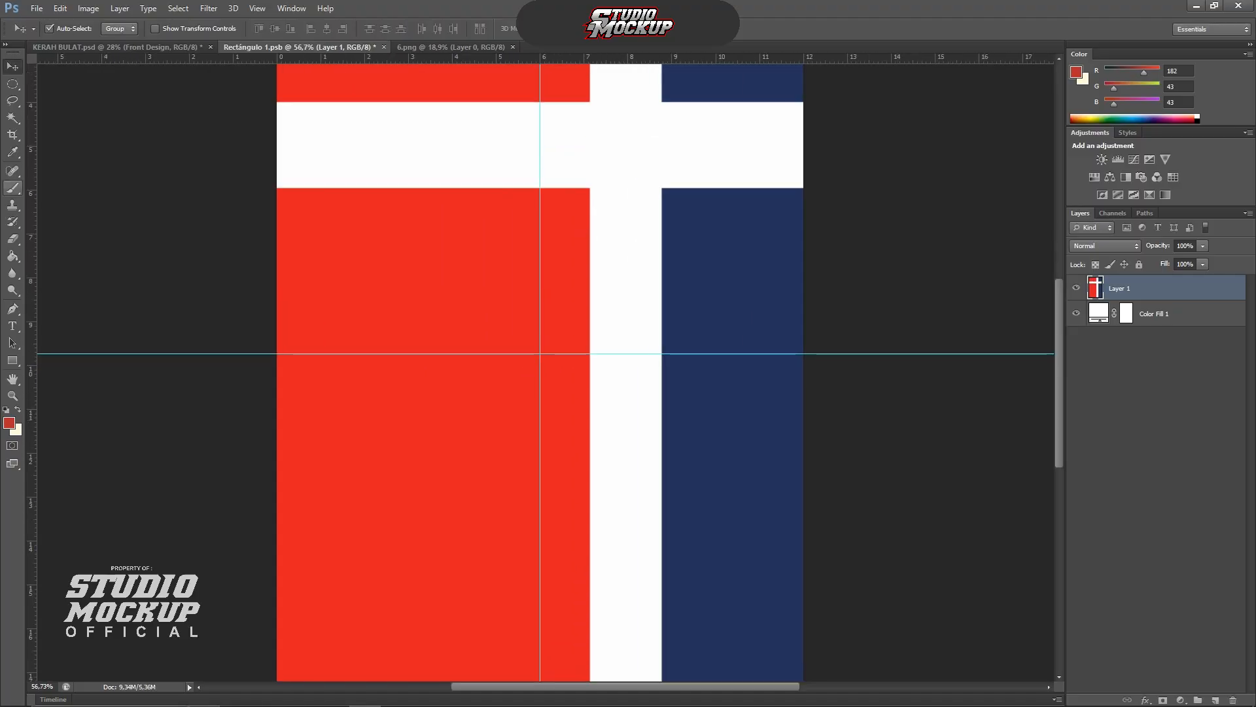
left_click(13, 152)
left_click(359, 500)
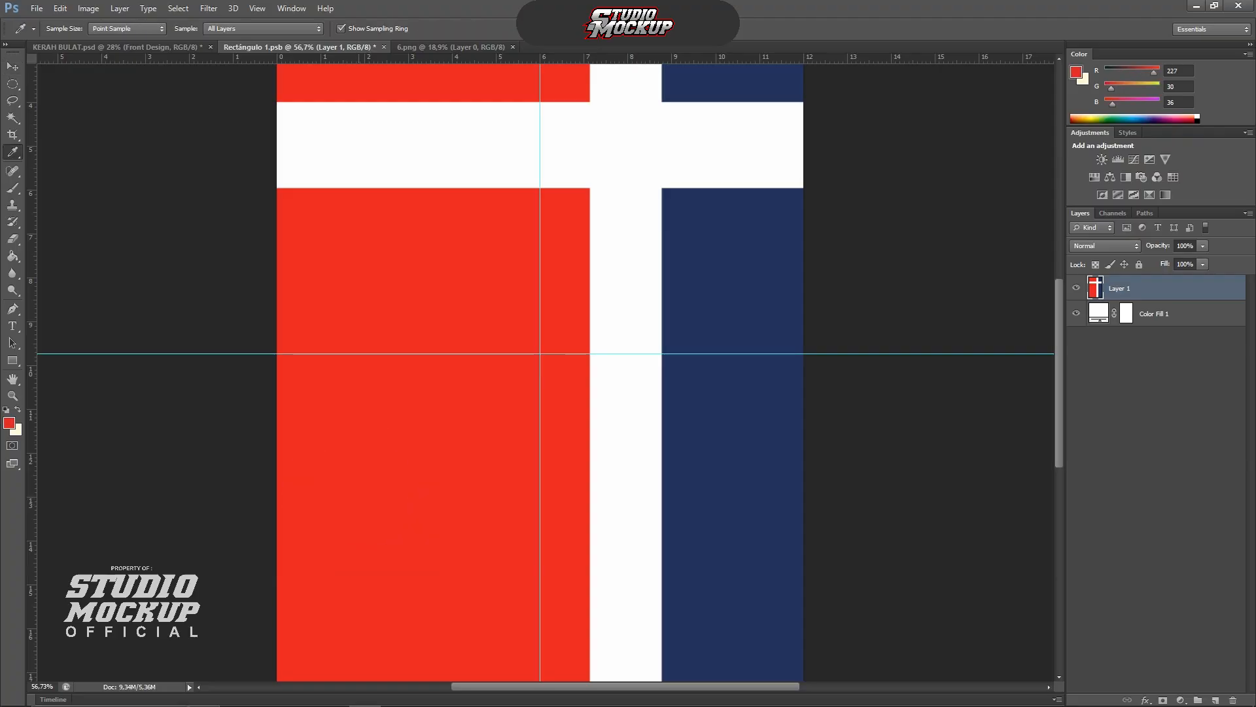
key("x")
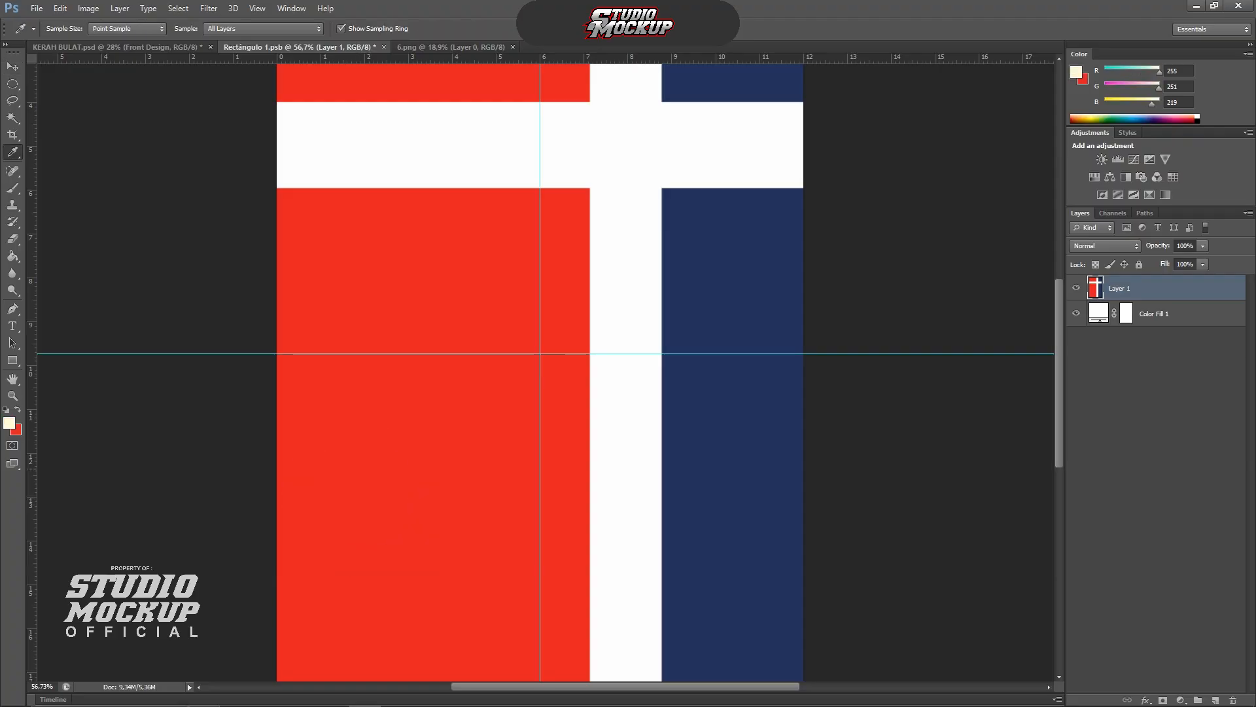
left_click(719, 460)
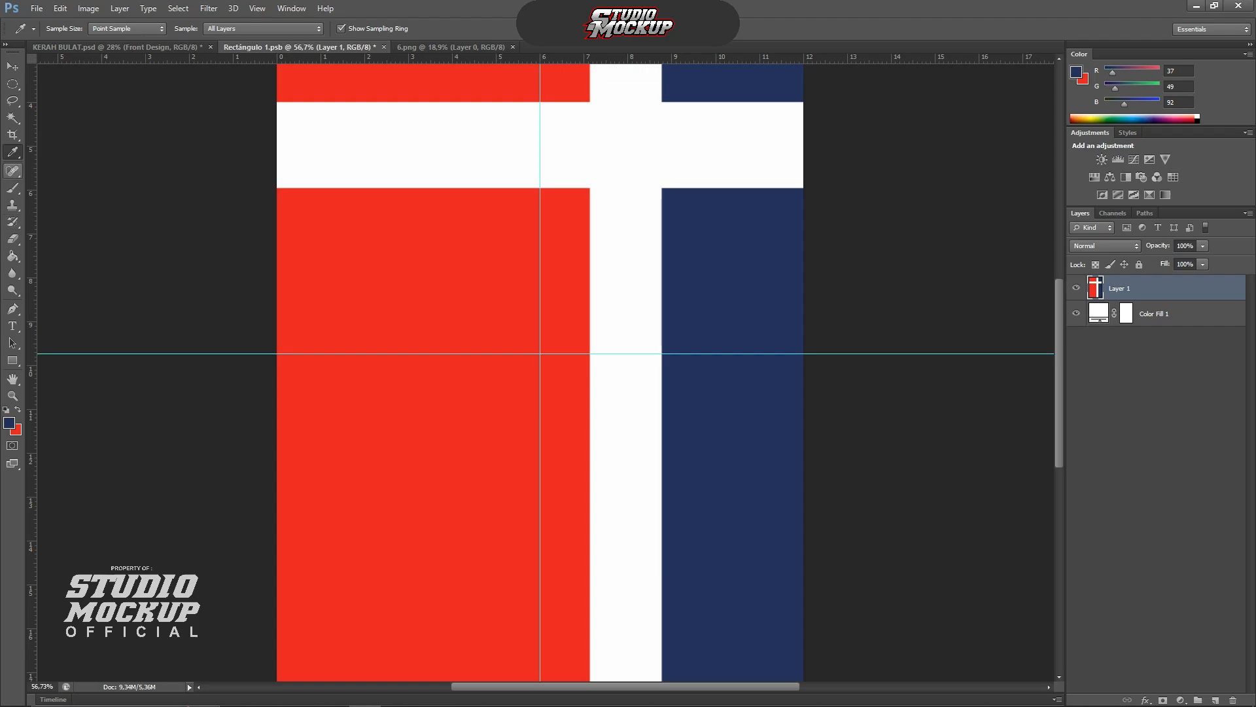
left_click(12, 66)
Save Rectángulo 1.psb and return to KERAH BULAT.psd to inspect the design on the front shirt
scroll(366, 278, "down", 3)
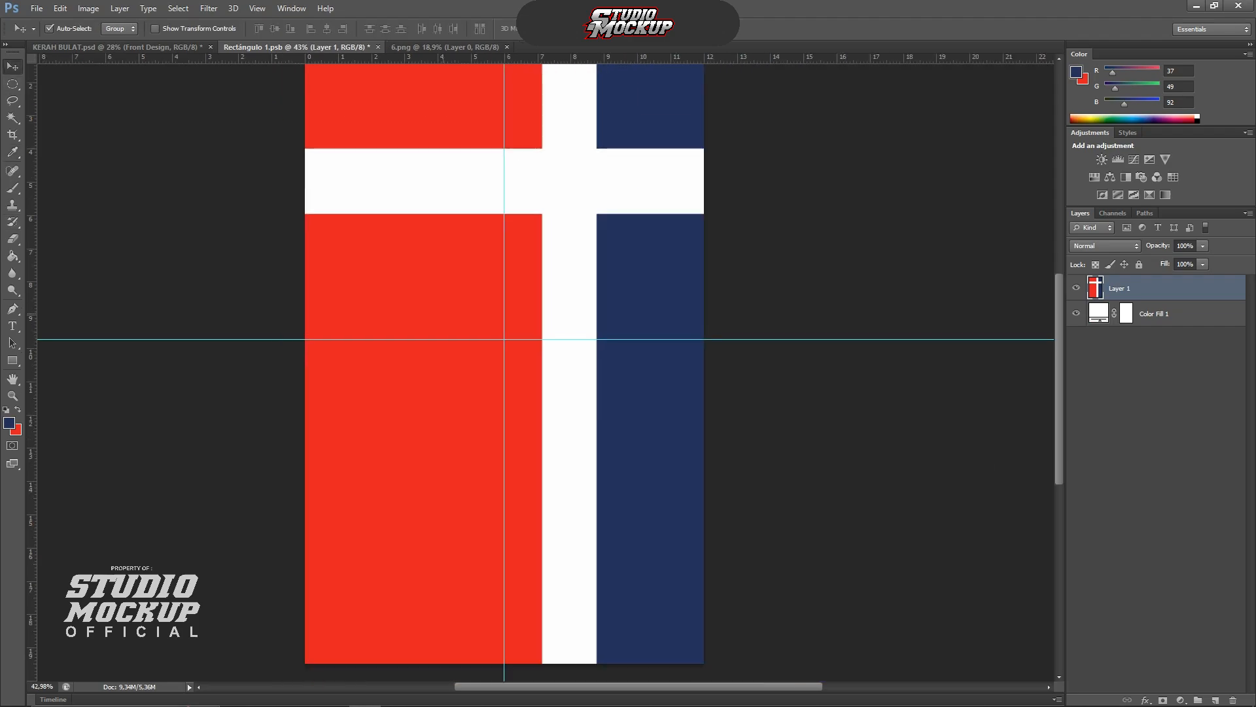
key("ctrl+s")
left_click(125, 47)
scroll(393, 351, "up", 1)
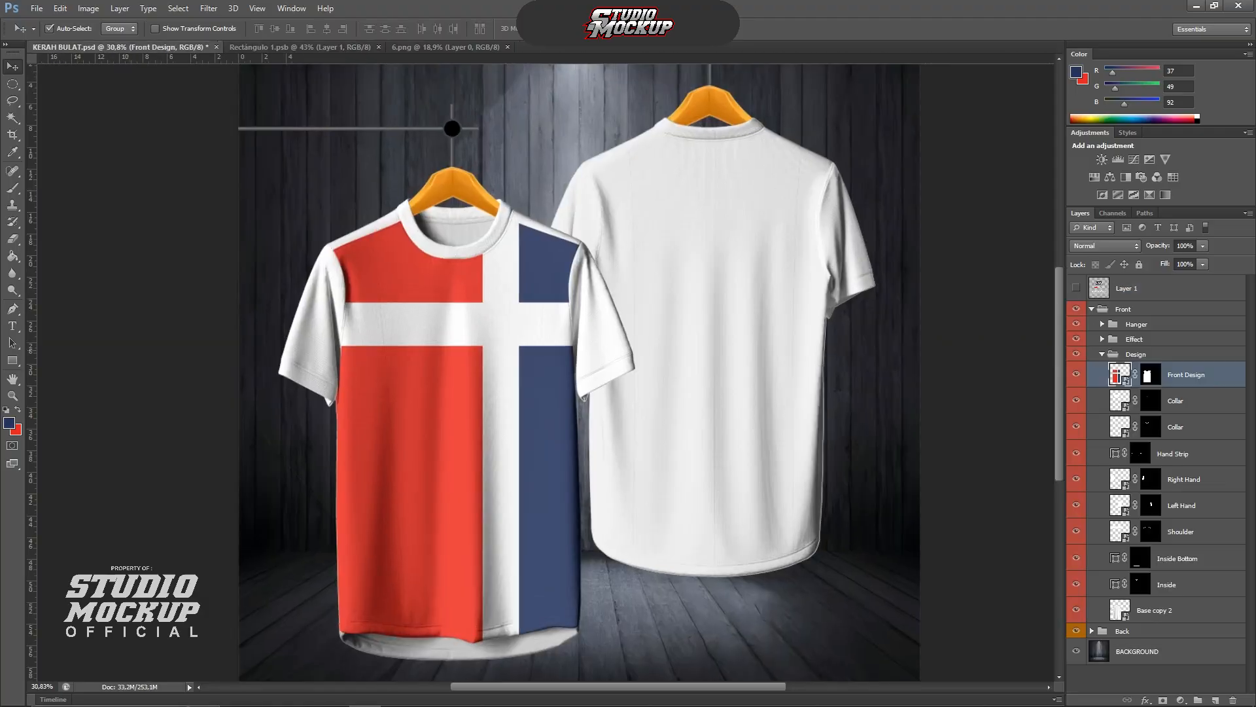
scroll(420, 359, "up", 3)
scroll(420, 360, "down", 4)
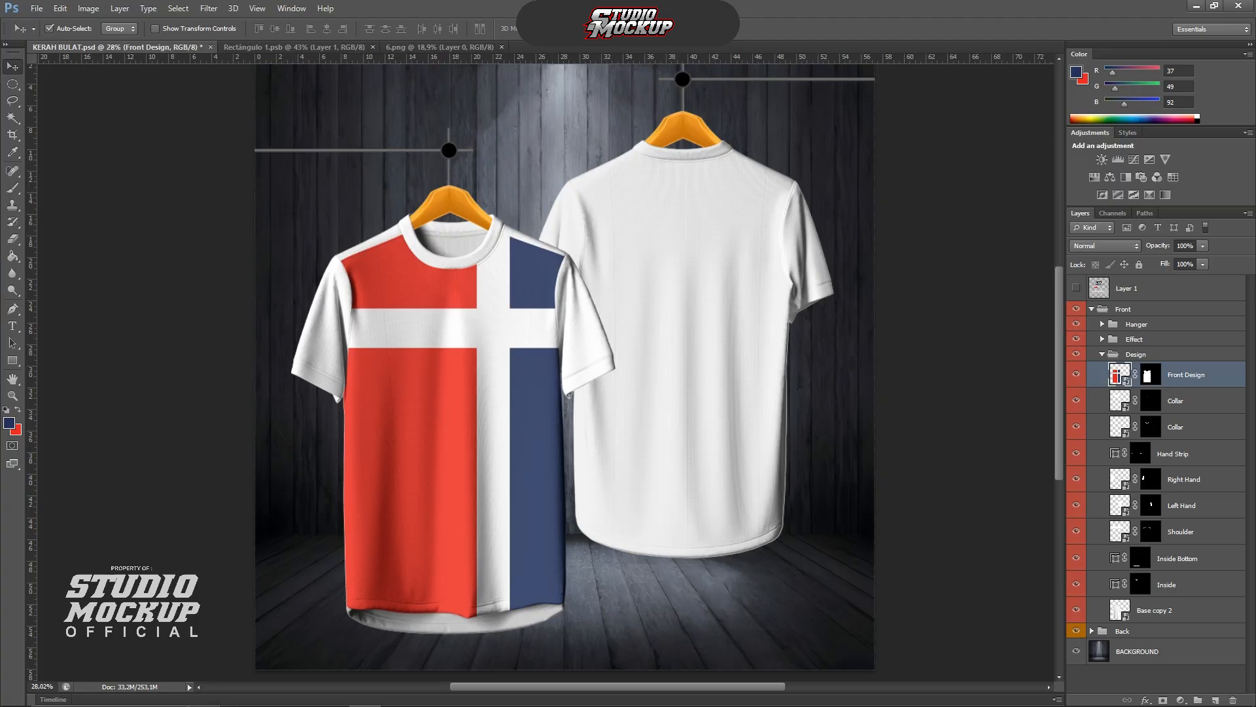
Set the middle Base layer in the front shirt's Effect group to the Linear Burn blend mode
left_click(1135, 339)
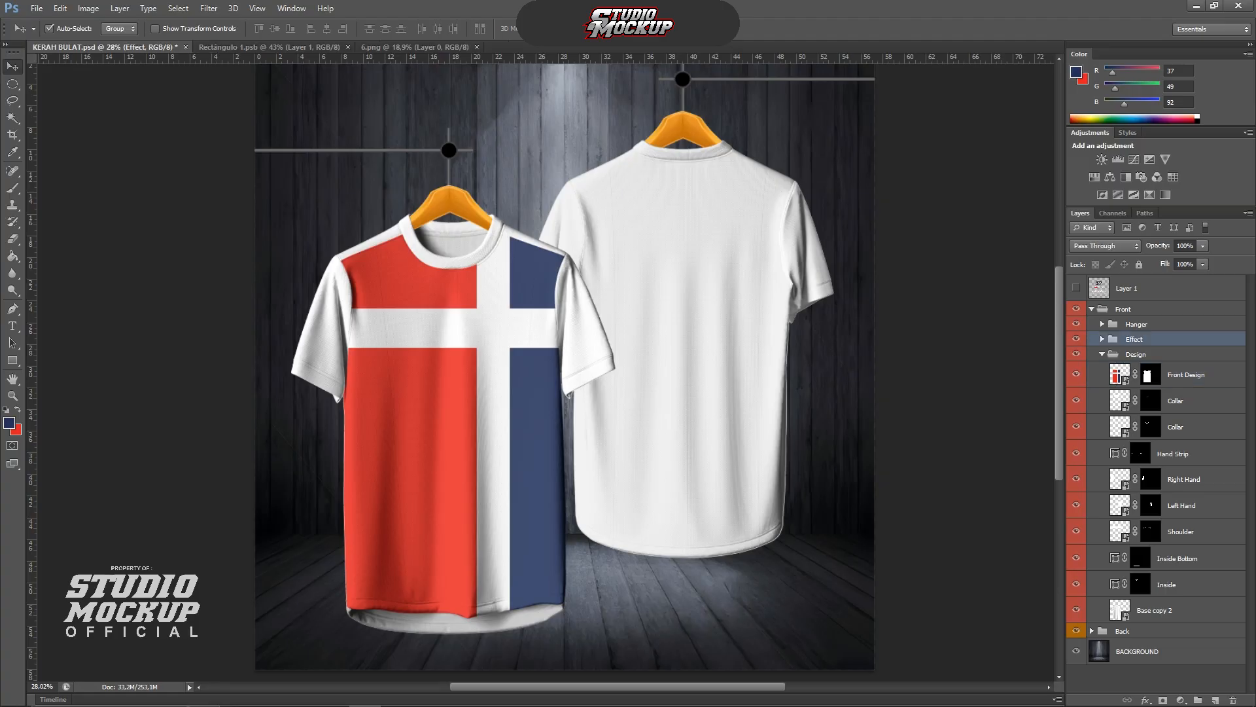
left_click(1103, 339)
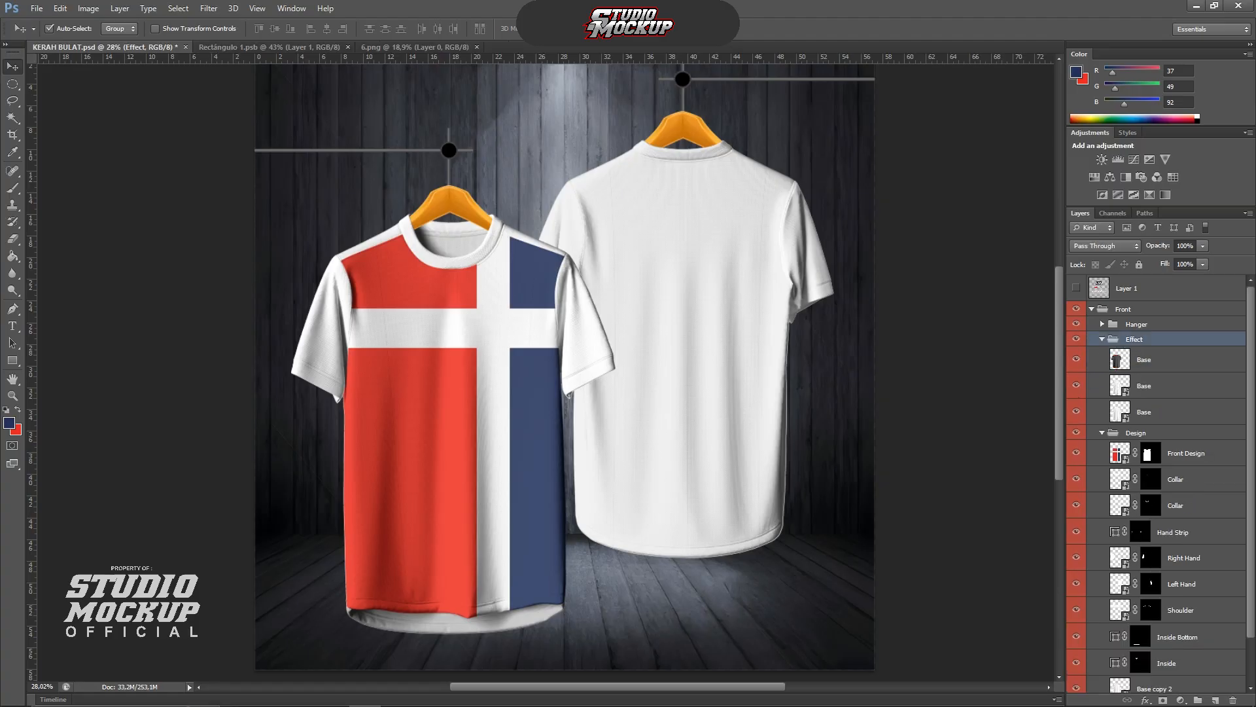
left_click(1144, 359)
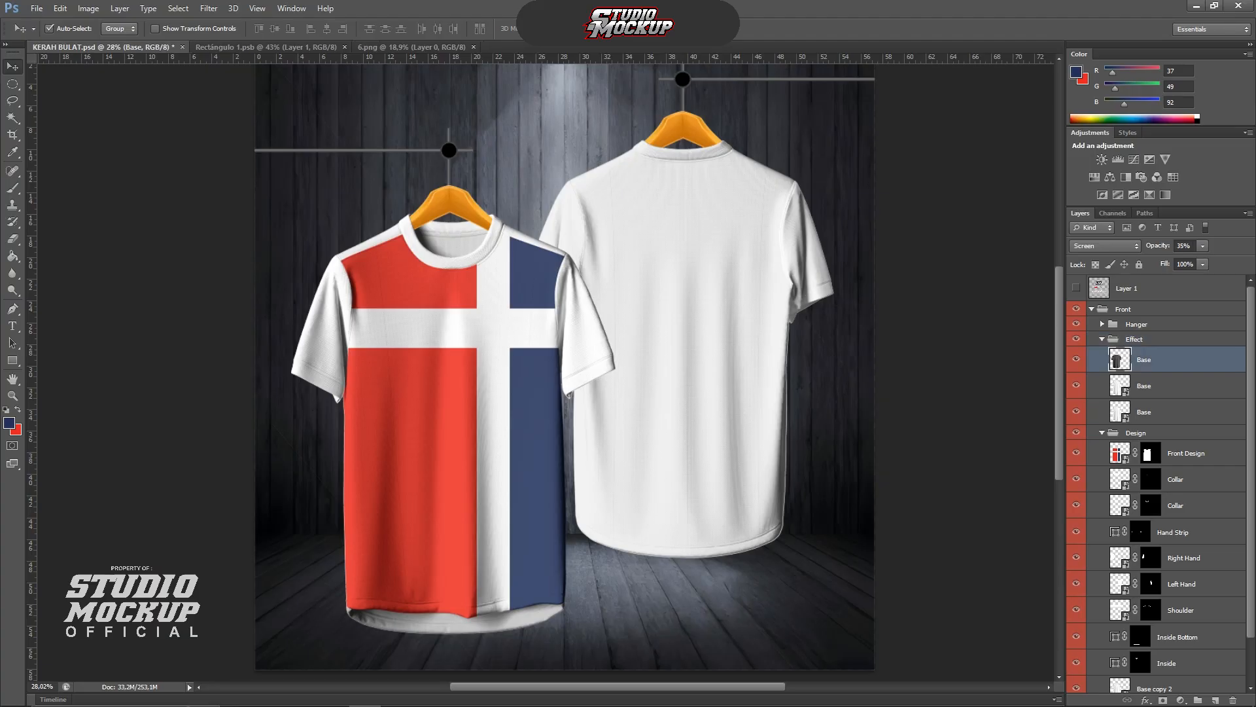
left_click(1144, 386)
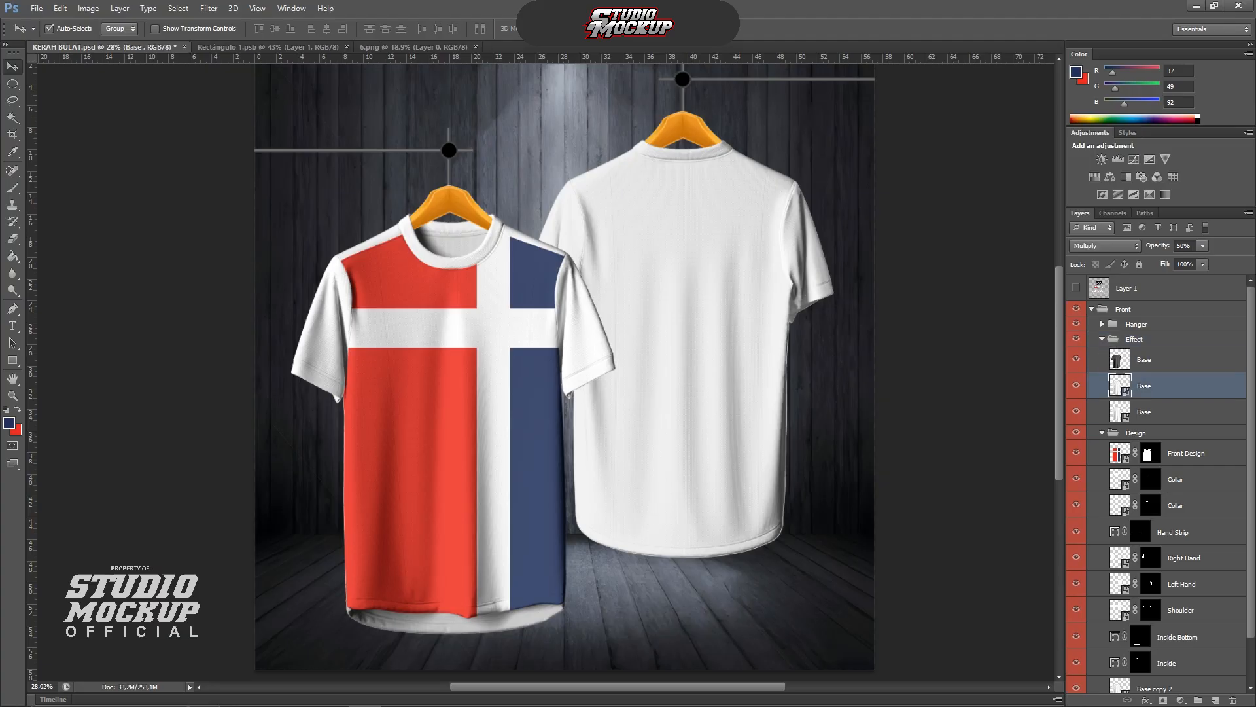
left_click(1144, 413)
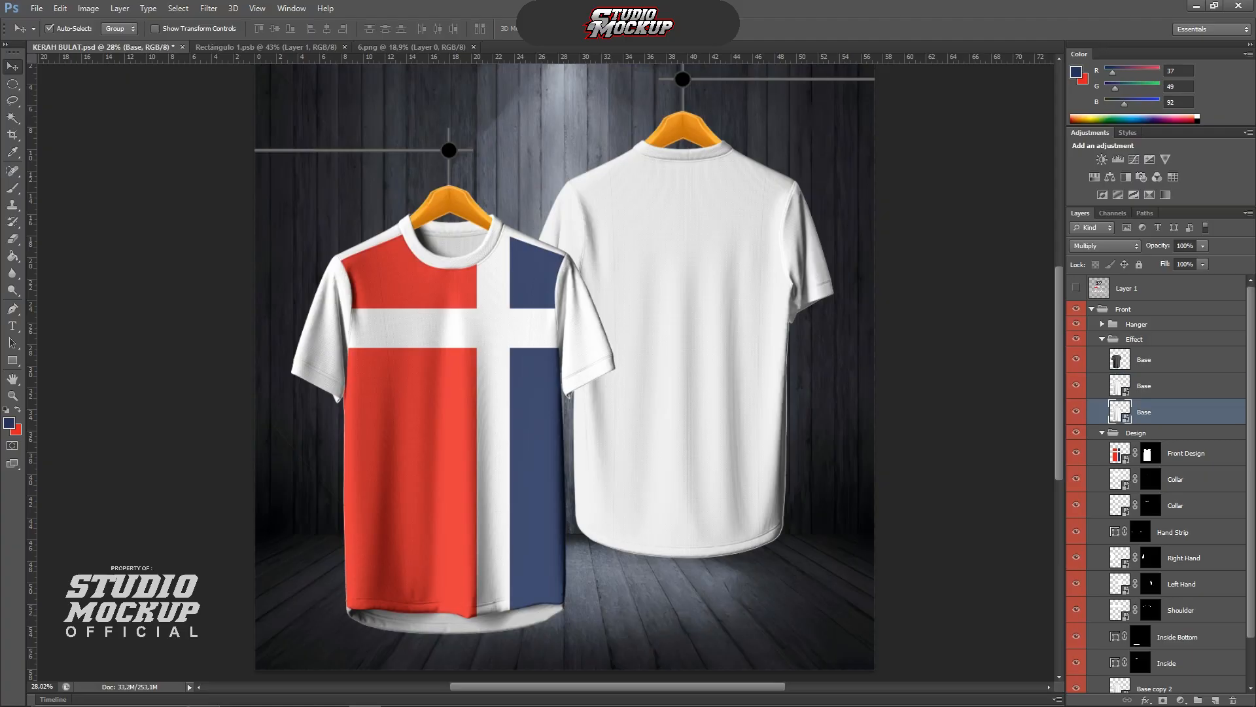
left_click(1143, 386)
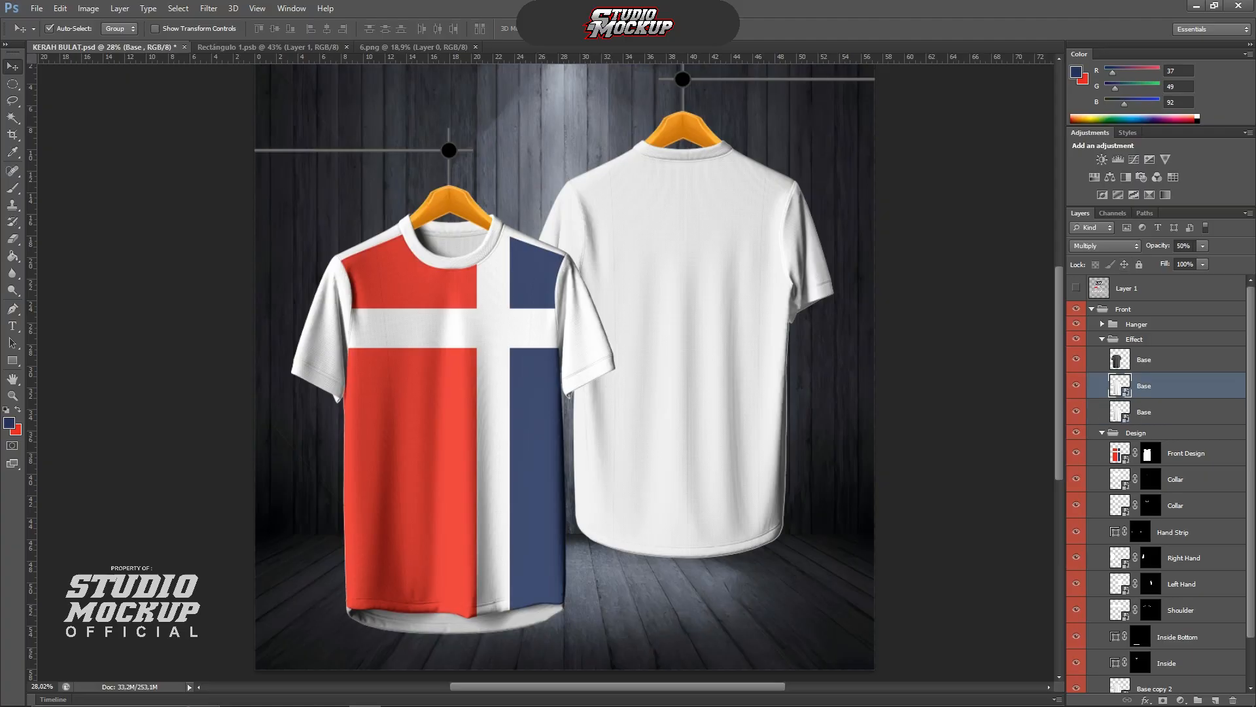
left_click(1105, 246)
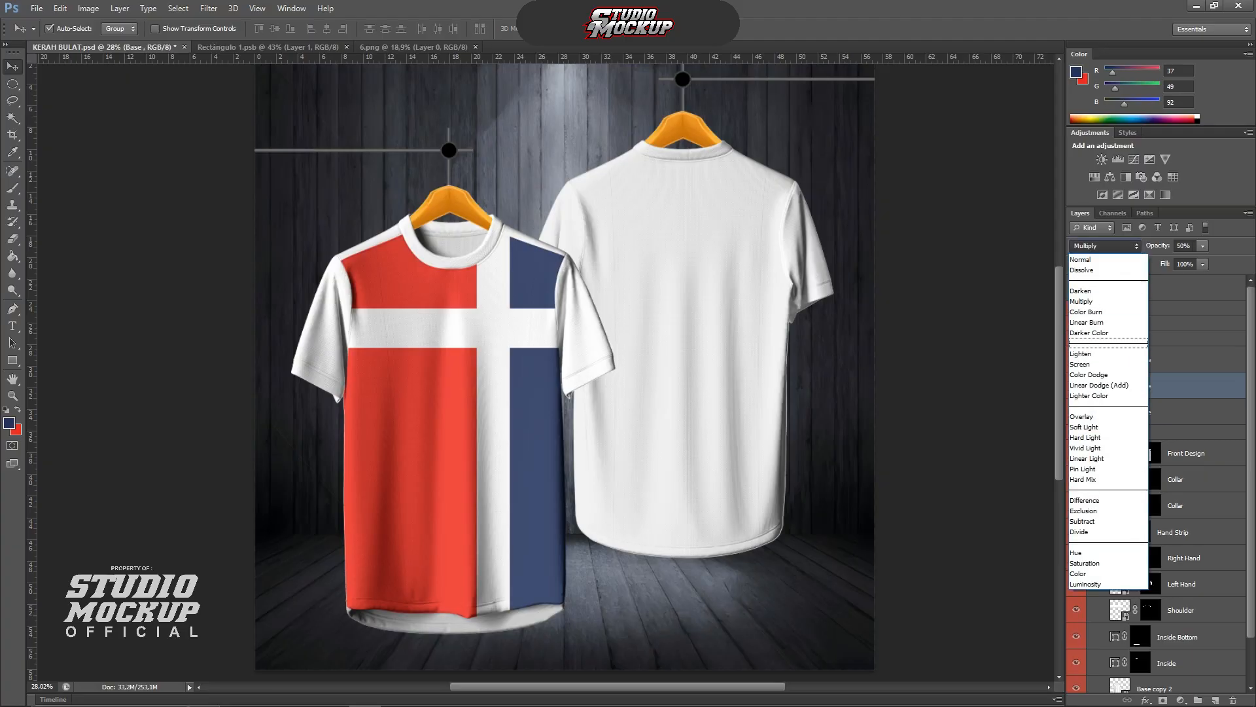
left_click(1087, 322)
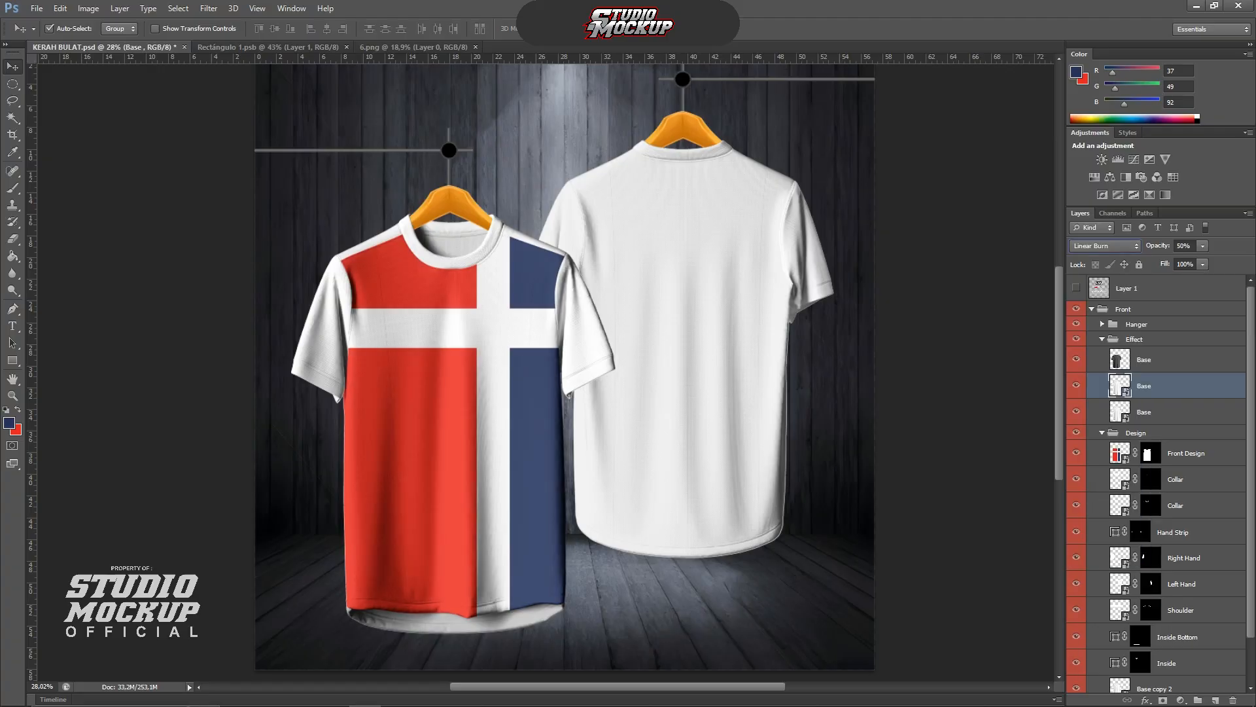
Set the lowest Base layer in the front shirt's Effect group to the Linear Burn blend mode
left_click(1143, 412)
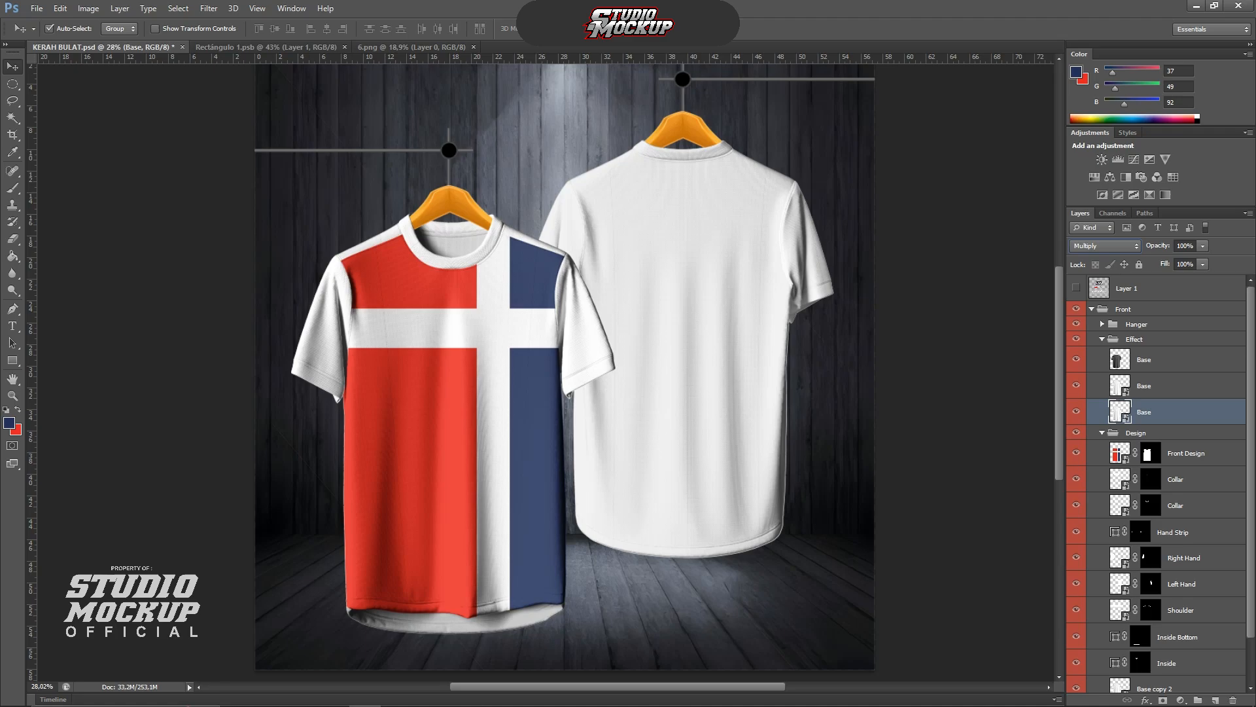
left_click(1106, 246)
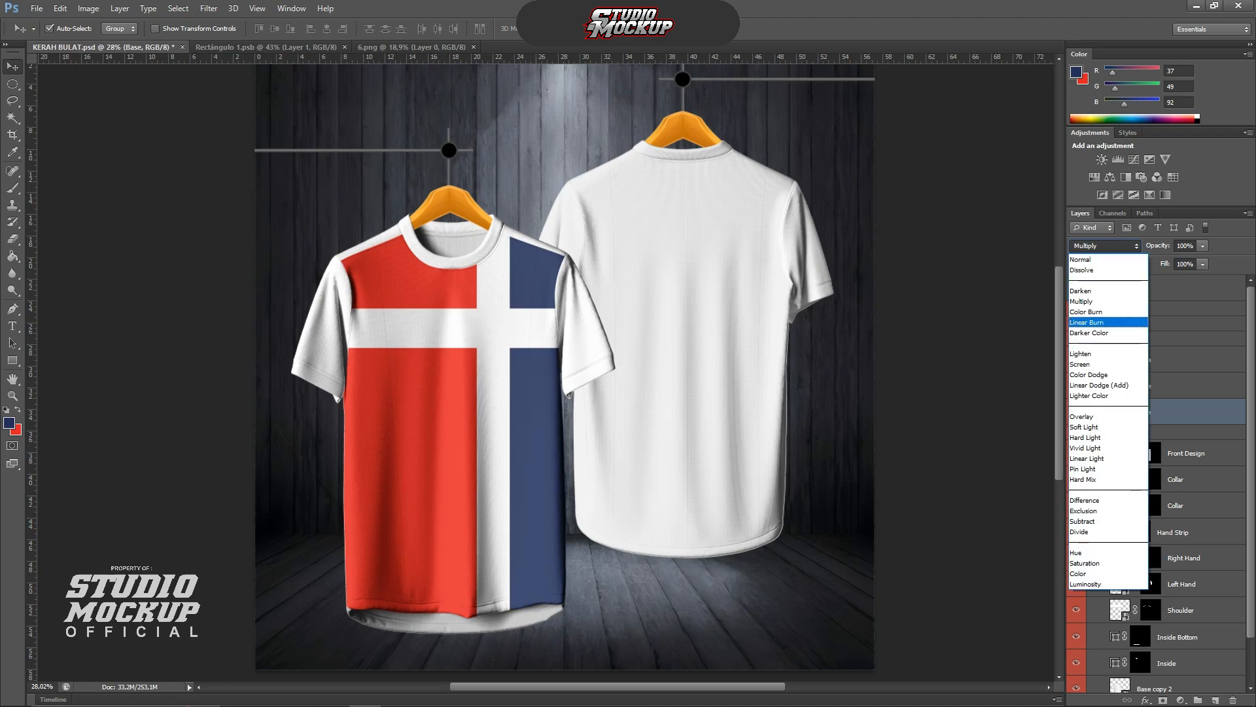
key("Return")
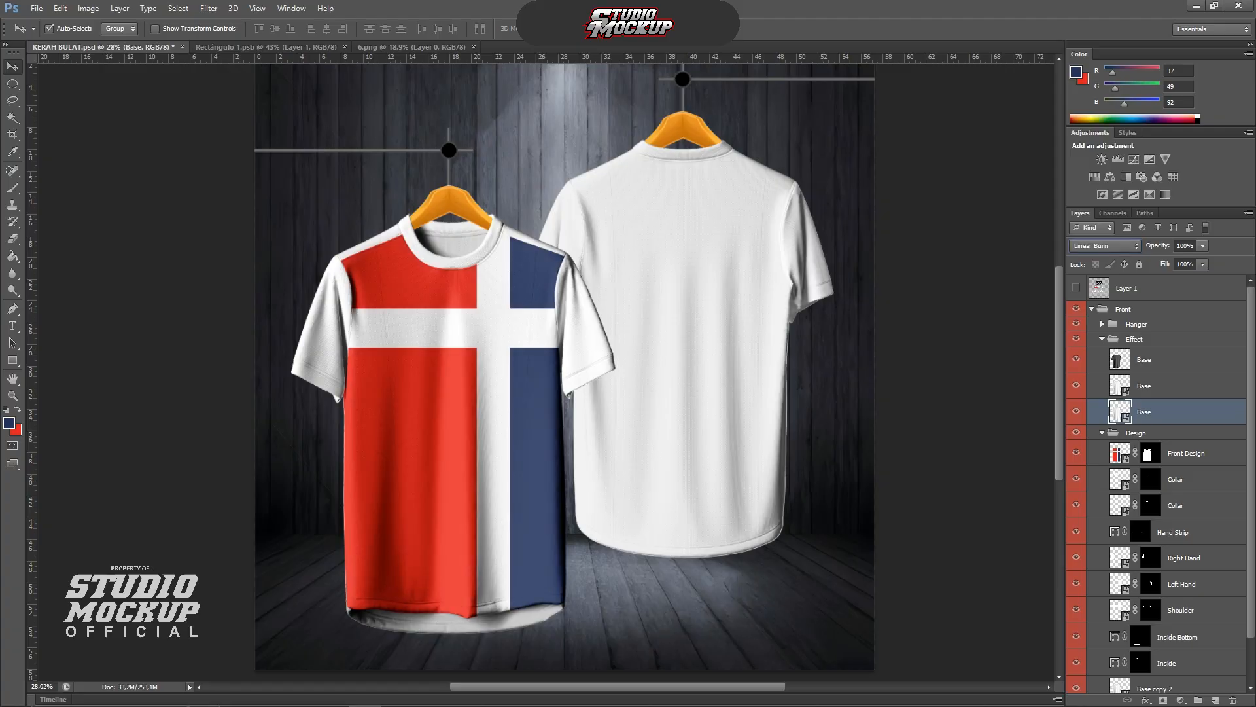
Open the middle Base layer's smart object in the front Effect group to view its shirt texture, and close it again
left_click(1164, 386)
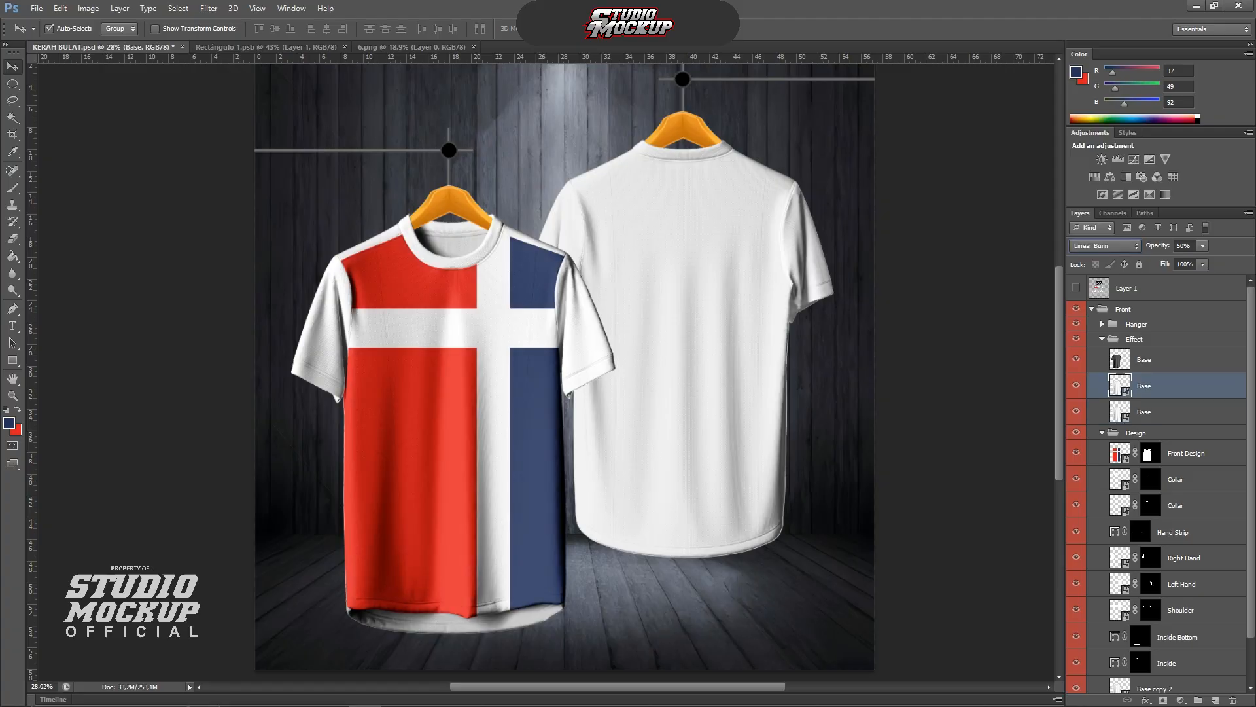
double_click(1120, 385)
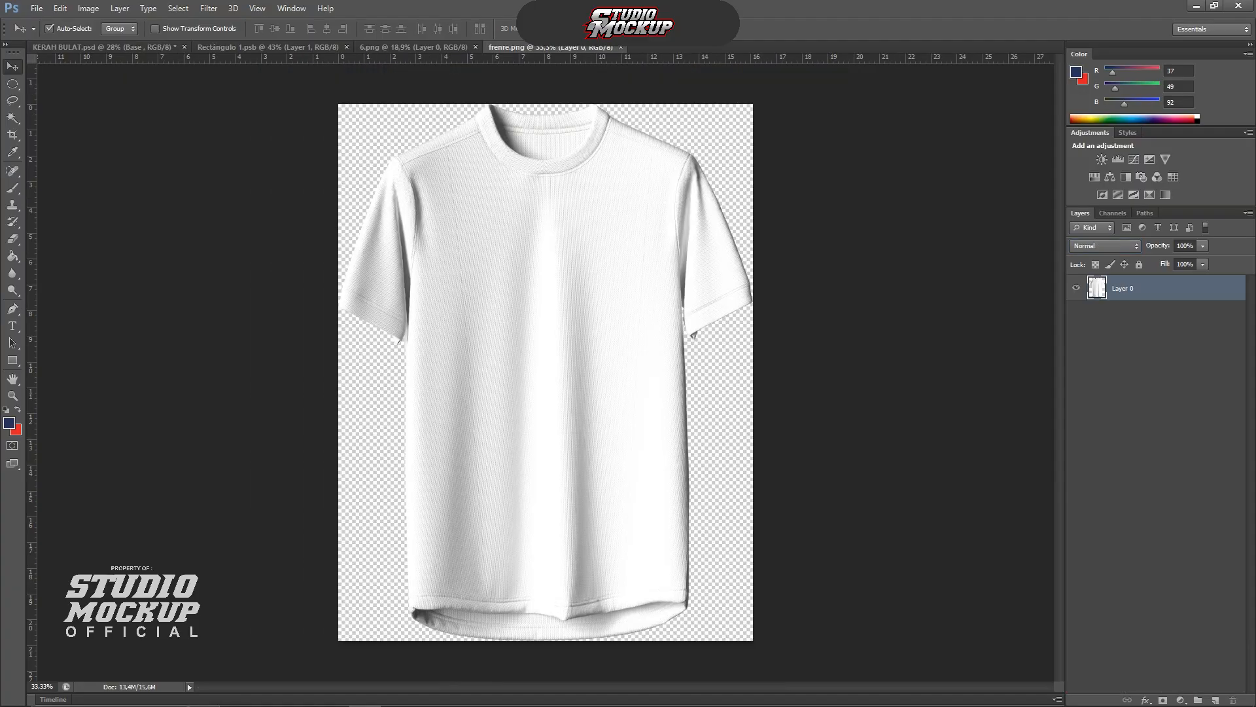
key("ctrl+w")
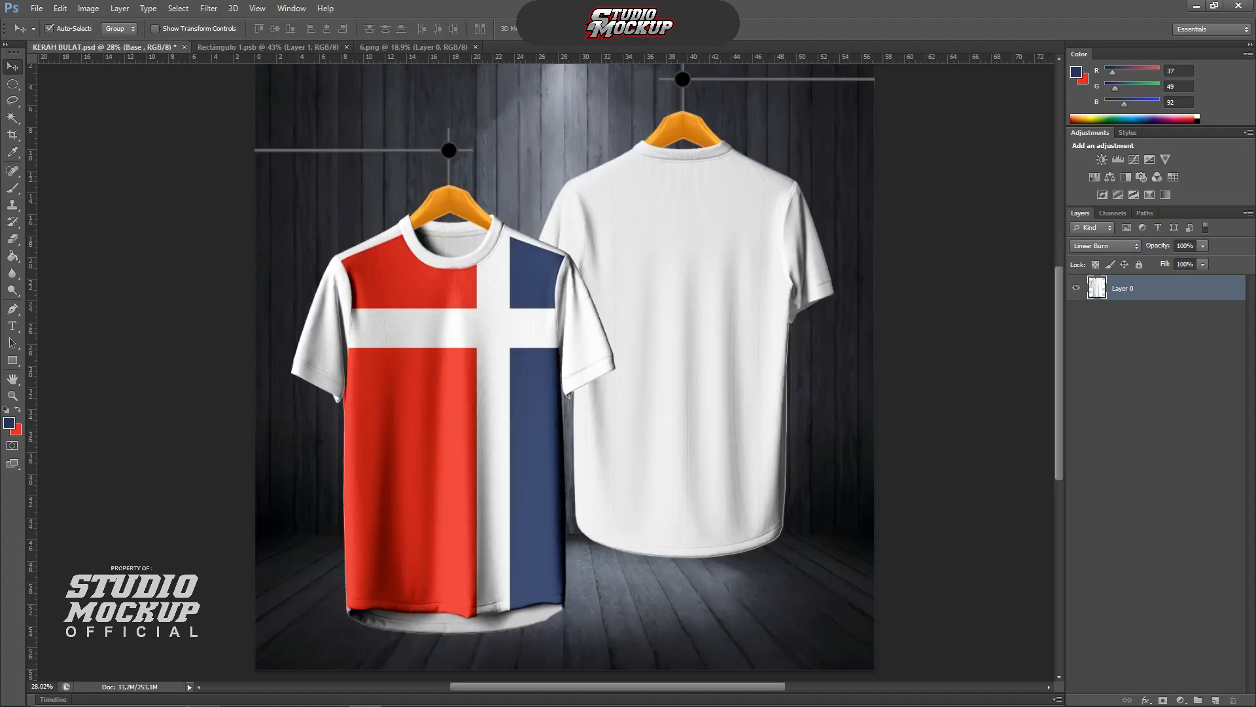
Delete the lowest Base layer from the front shirt's Effect group
left_click(1165, 412)
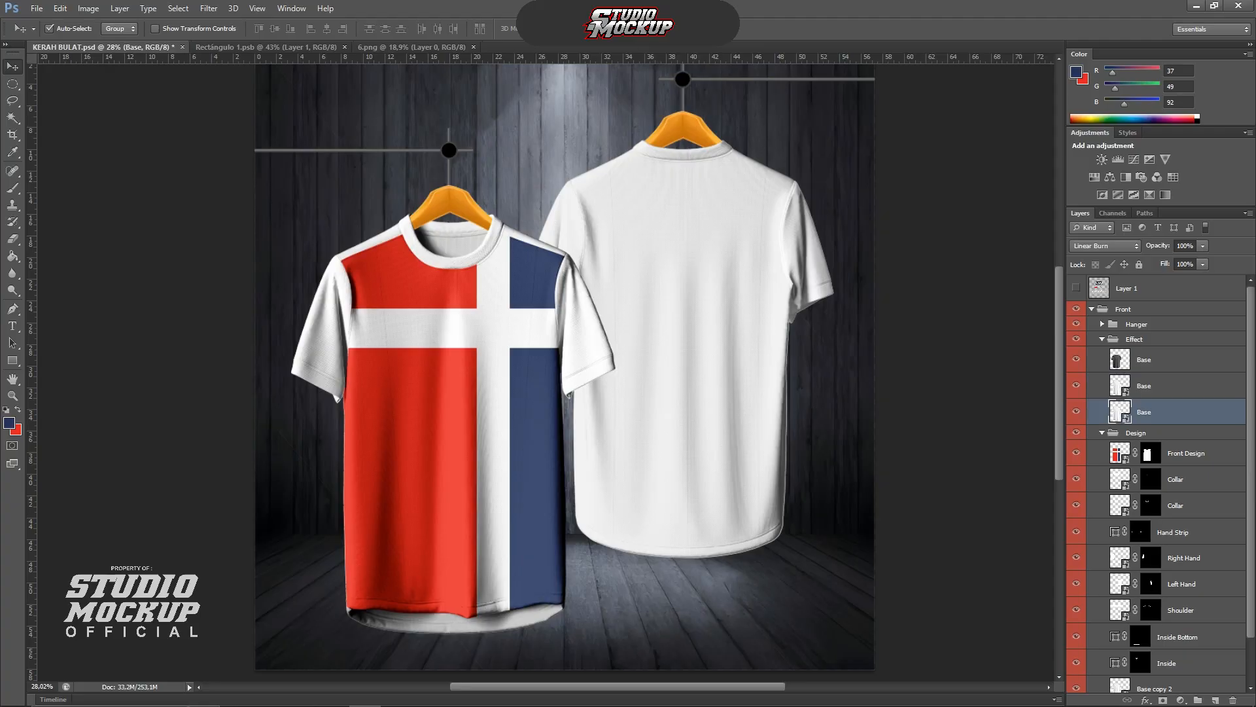
left_click(1165, 386)
left_click(1165, 412)
key("Delete")
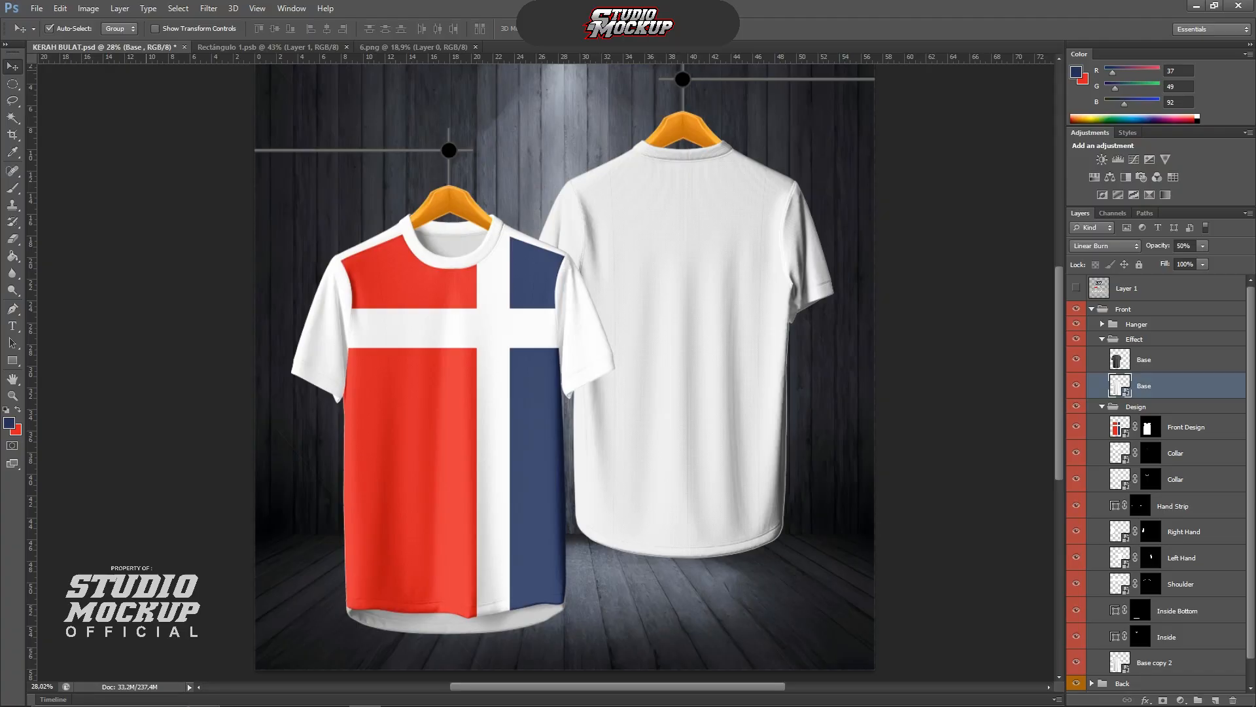
left_click(89, 8)
mouse_move(108, 42)
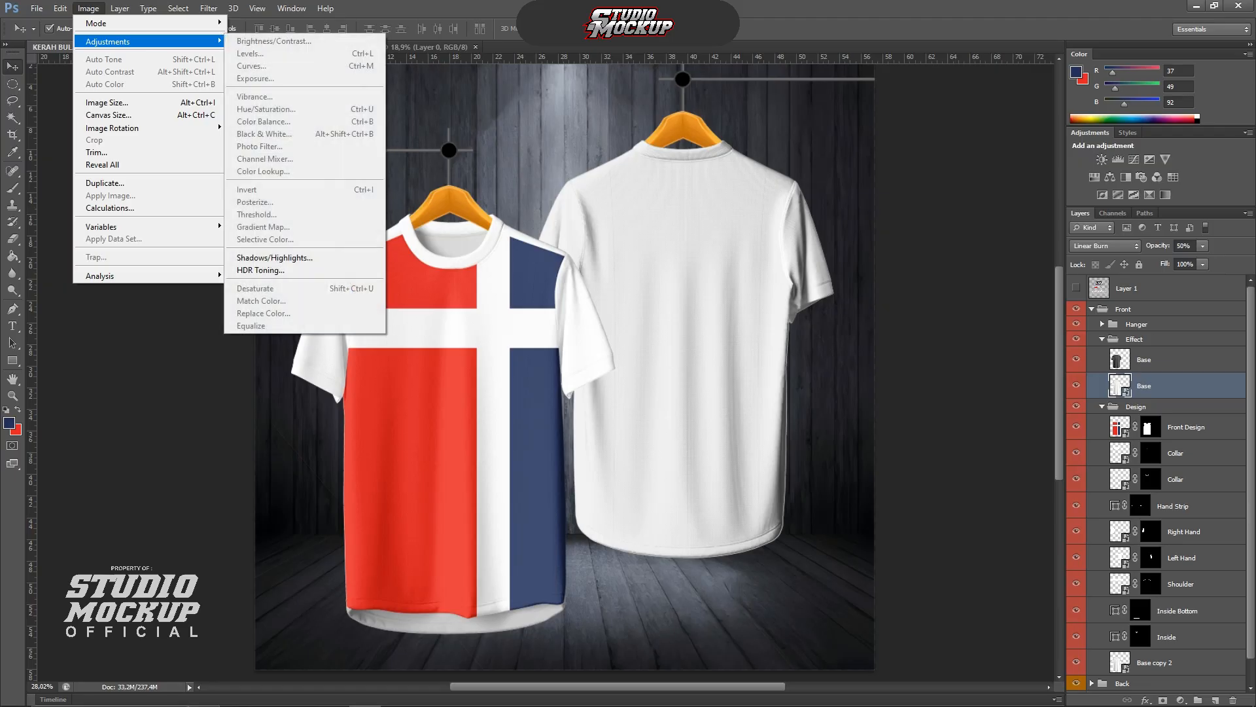
key("Escape")
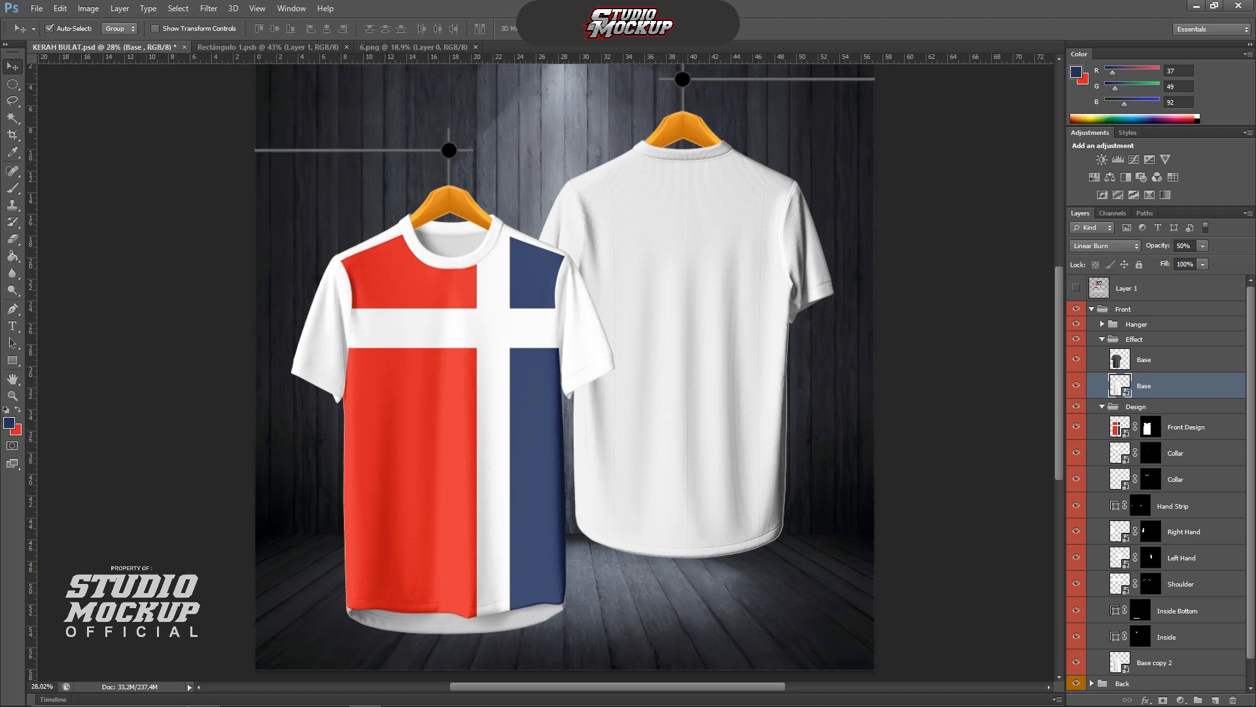
Select the top Base layer in the front Effect group and examine the front shirt's fabric texture up close
left_click(1144, 360)
scroll(458, 369, "up", 7)
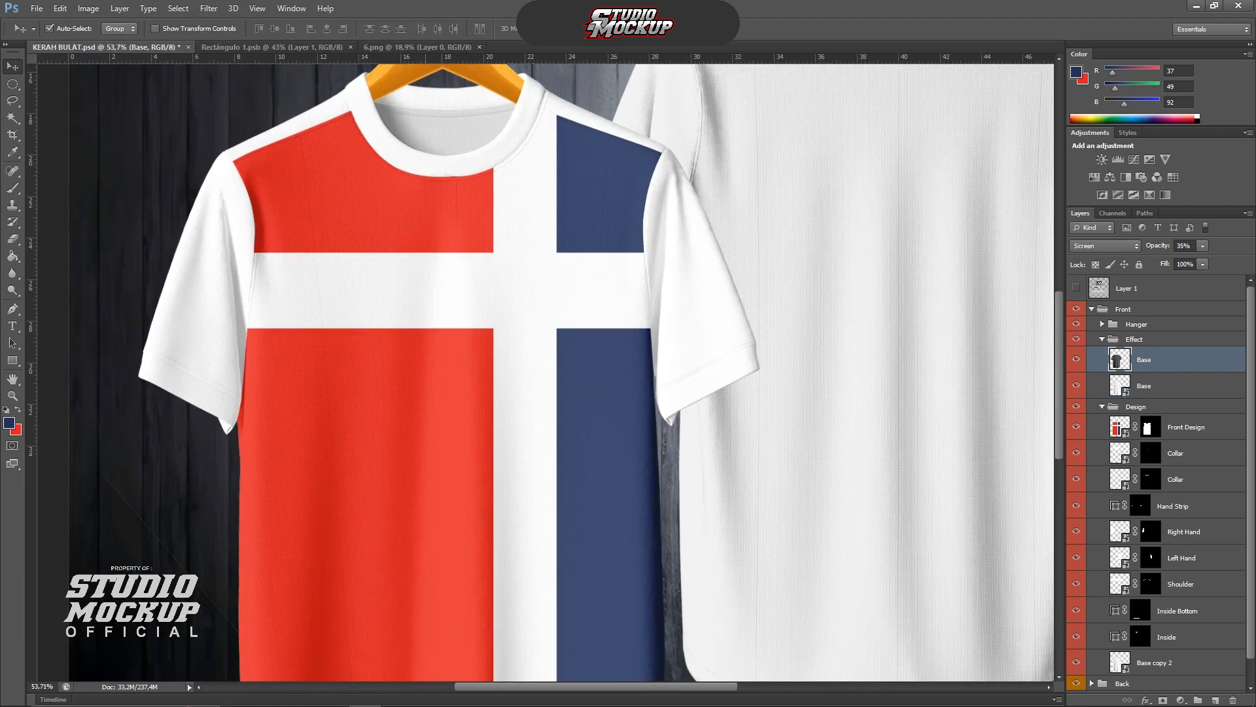
scroll(315, 349, "up", 8)
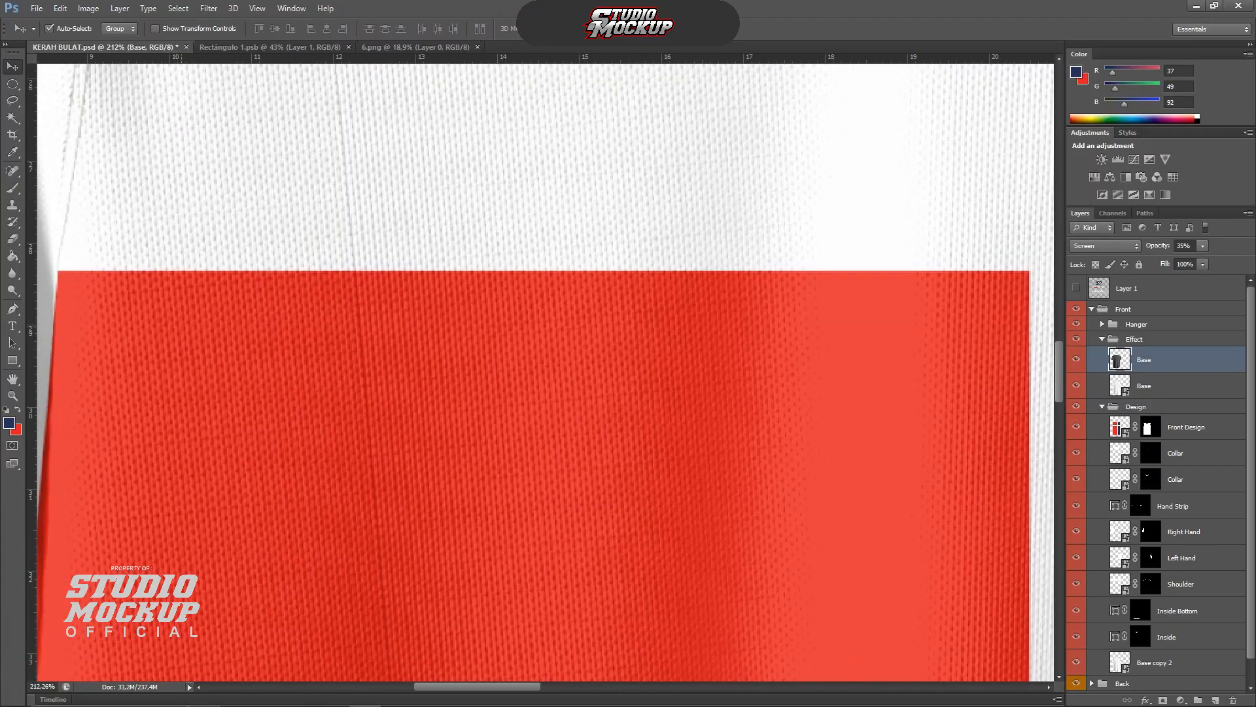
scroll(396, 289, "down", 12)
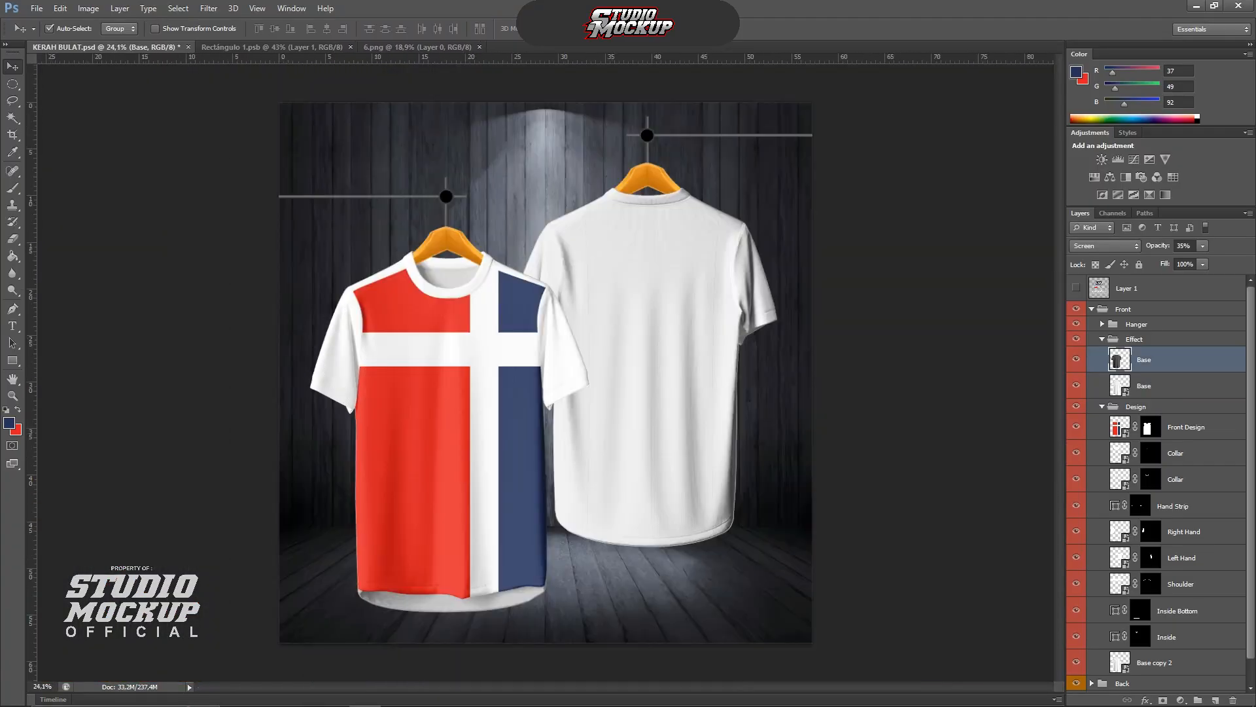
scroll(518, 402, "up", 2)
scroll(1157, 478, "down", 2)
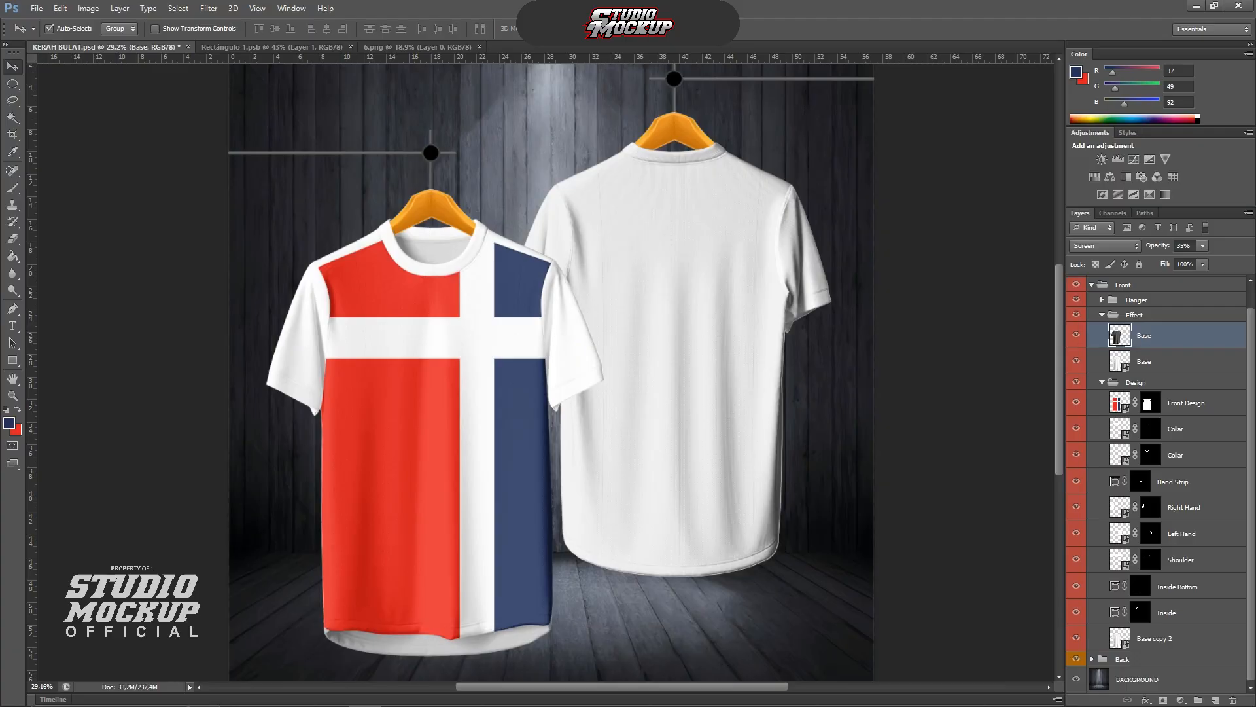
Expand the Back group and its Effect group, and delete the lowest Base layer there
left_click(1091, 659)
scroll(1156, 484, "down", 7)
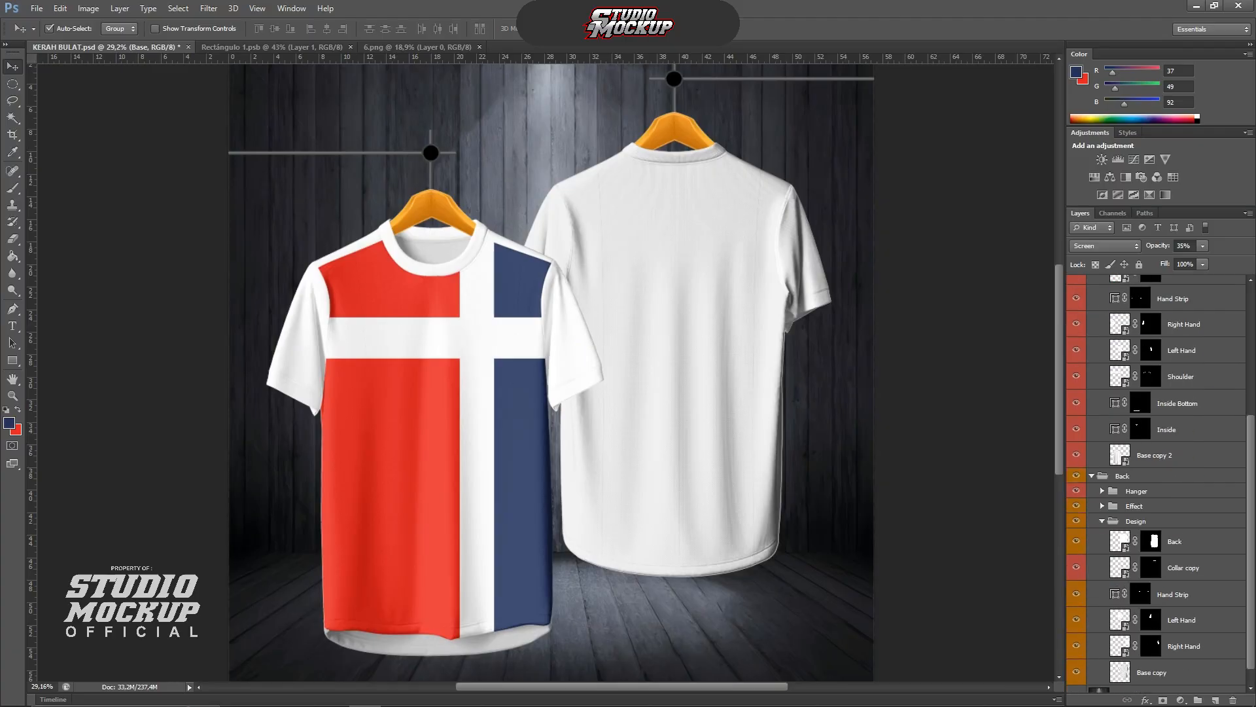
left_click(1103, 506)
left_click(1156, 578)
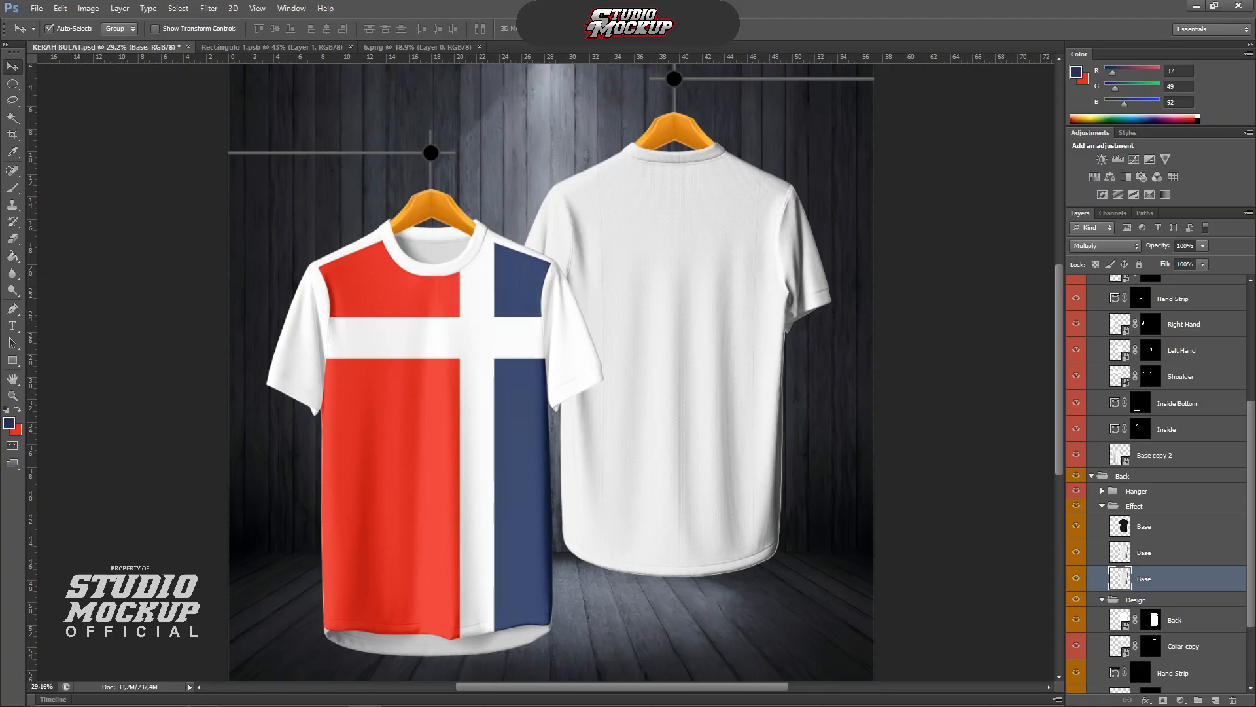
key("Delete")
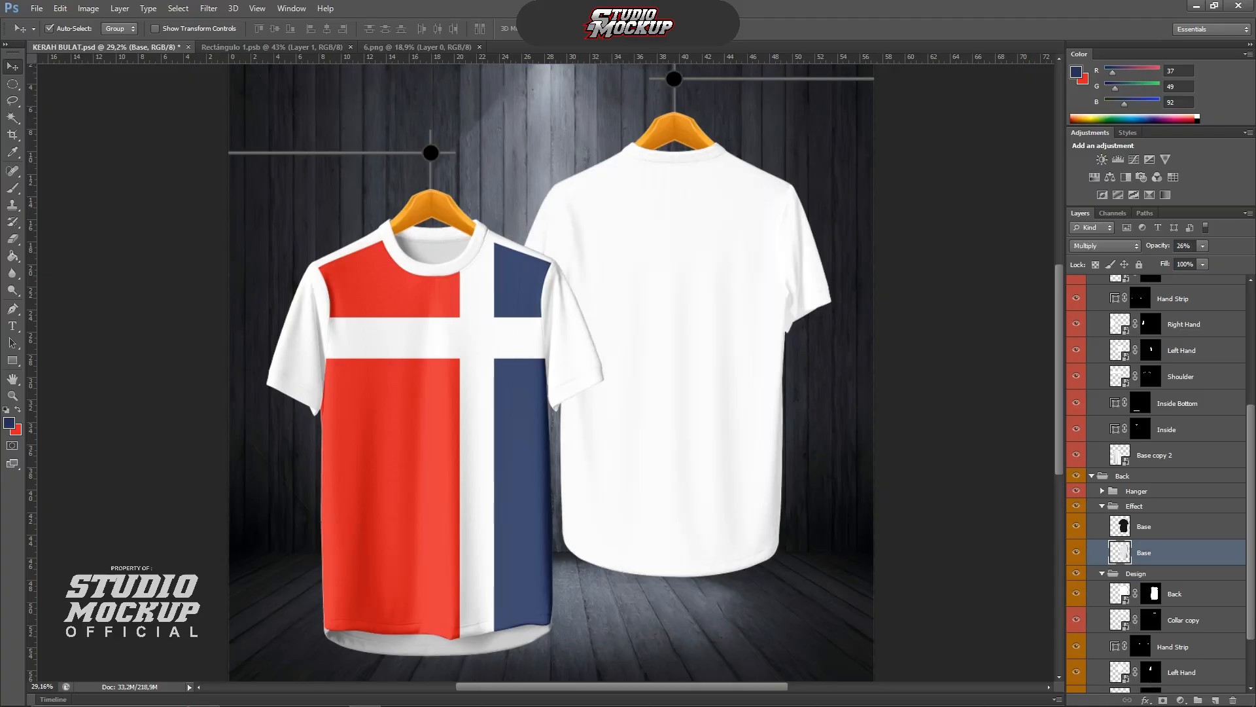
Set the lower remaining Base layer in the back shirt's Effect group to the Linear Burn blend mode
left_click(1106, 246)
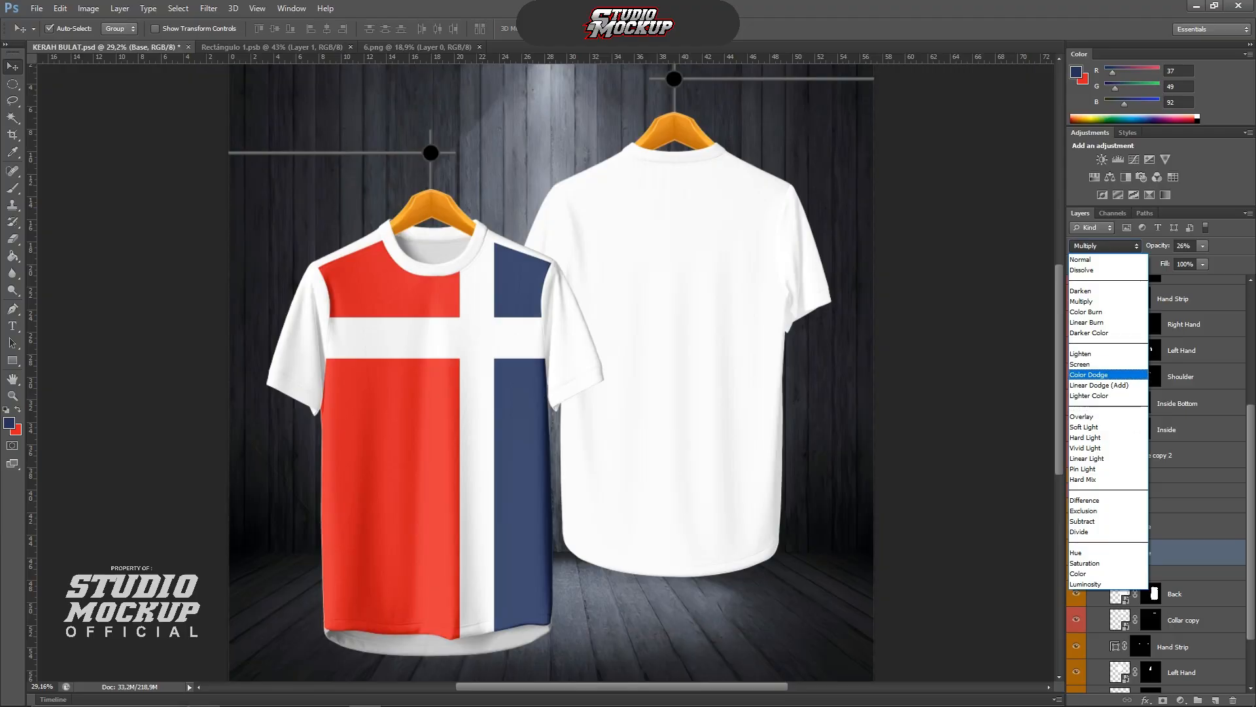
key("Return")
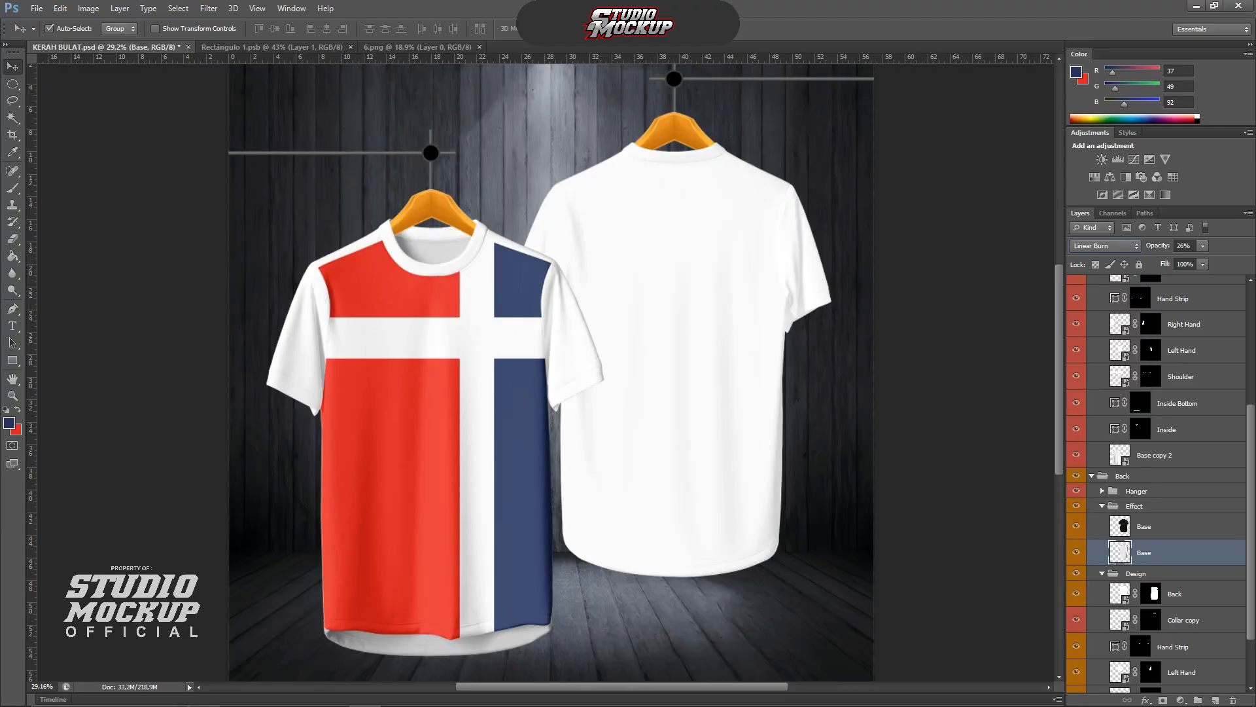
left_click(1120, 594)
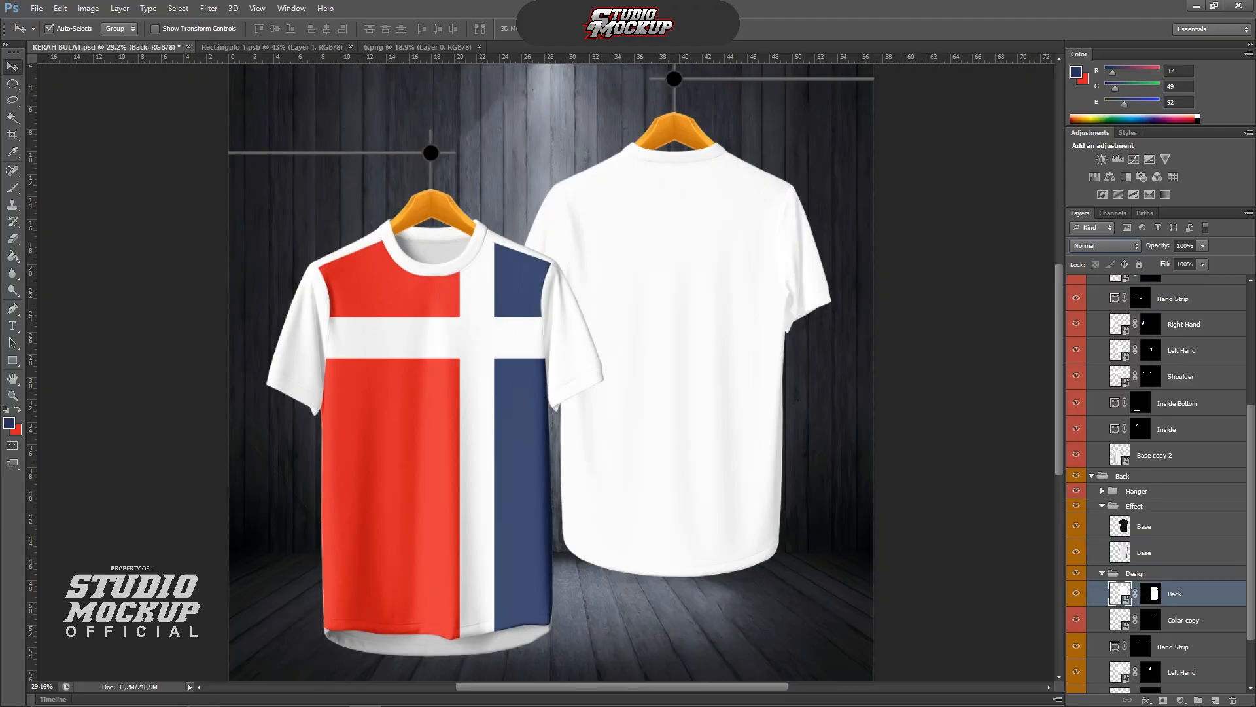
left_click(1120, 527)
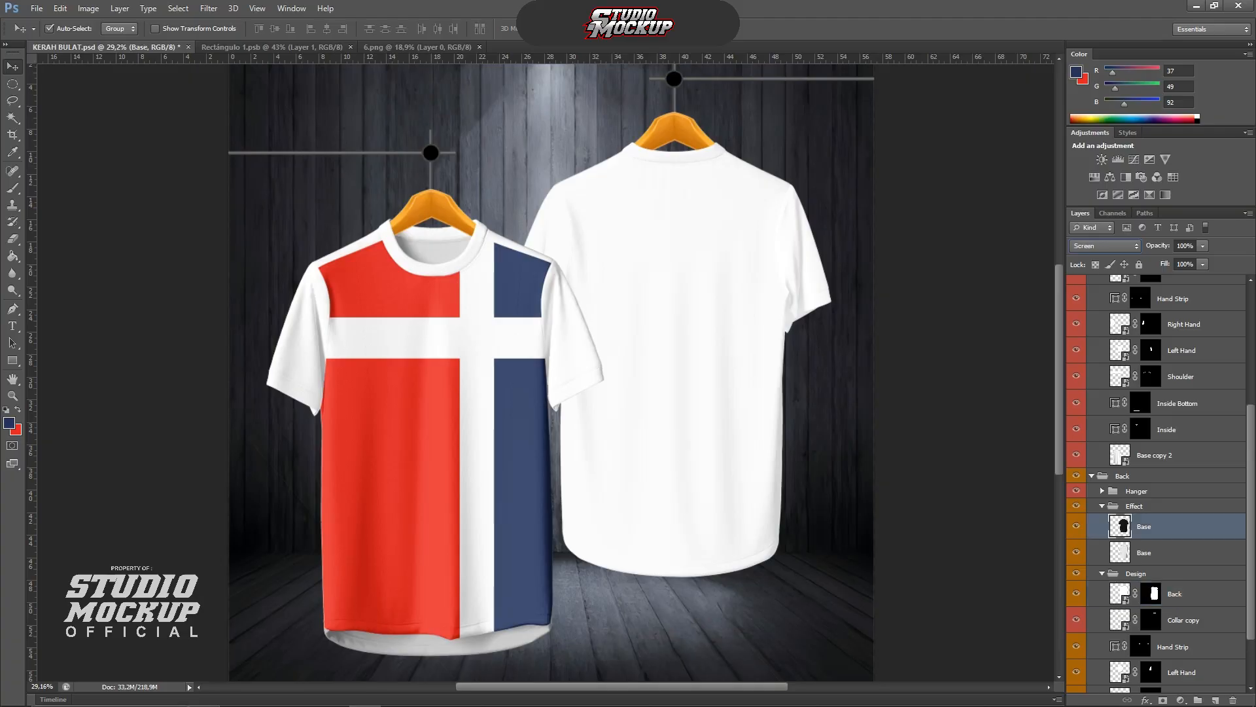
Open the Back design layer's smart object and place one vertical and one horizontal guide through the canvas centre
scroll(1156, 484, "up", 4)
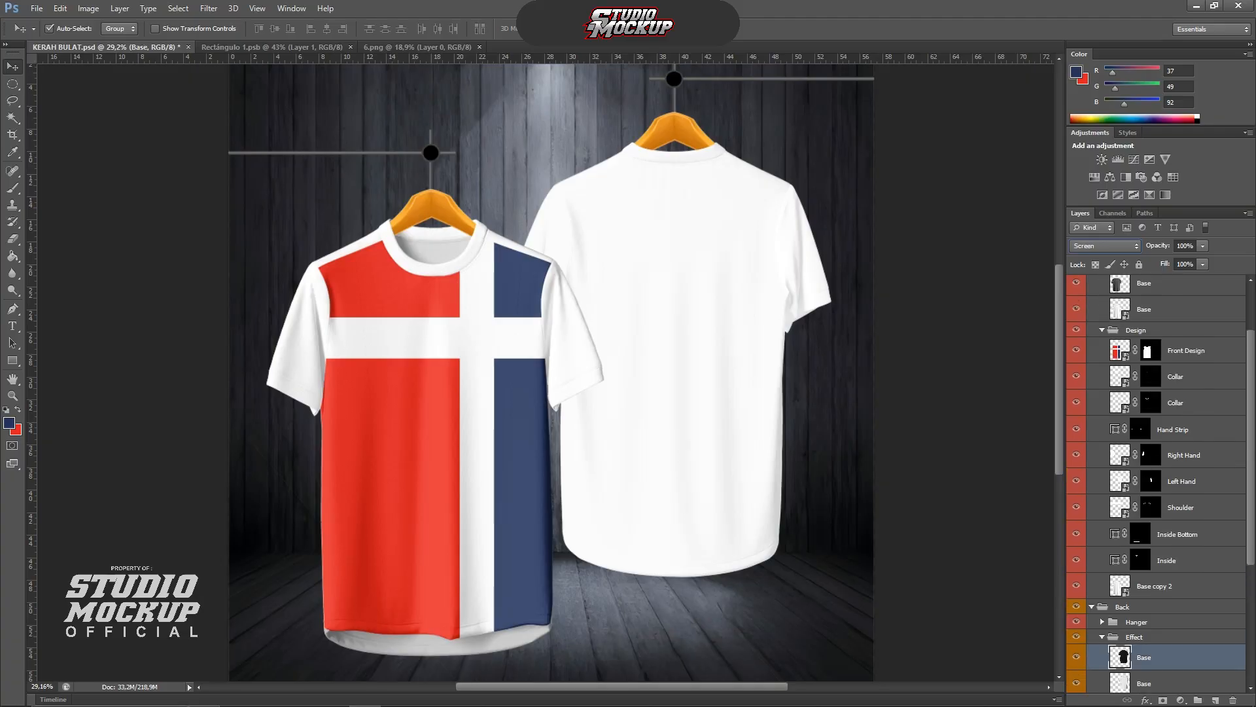
scroll(1156, 471, "down", 6)
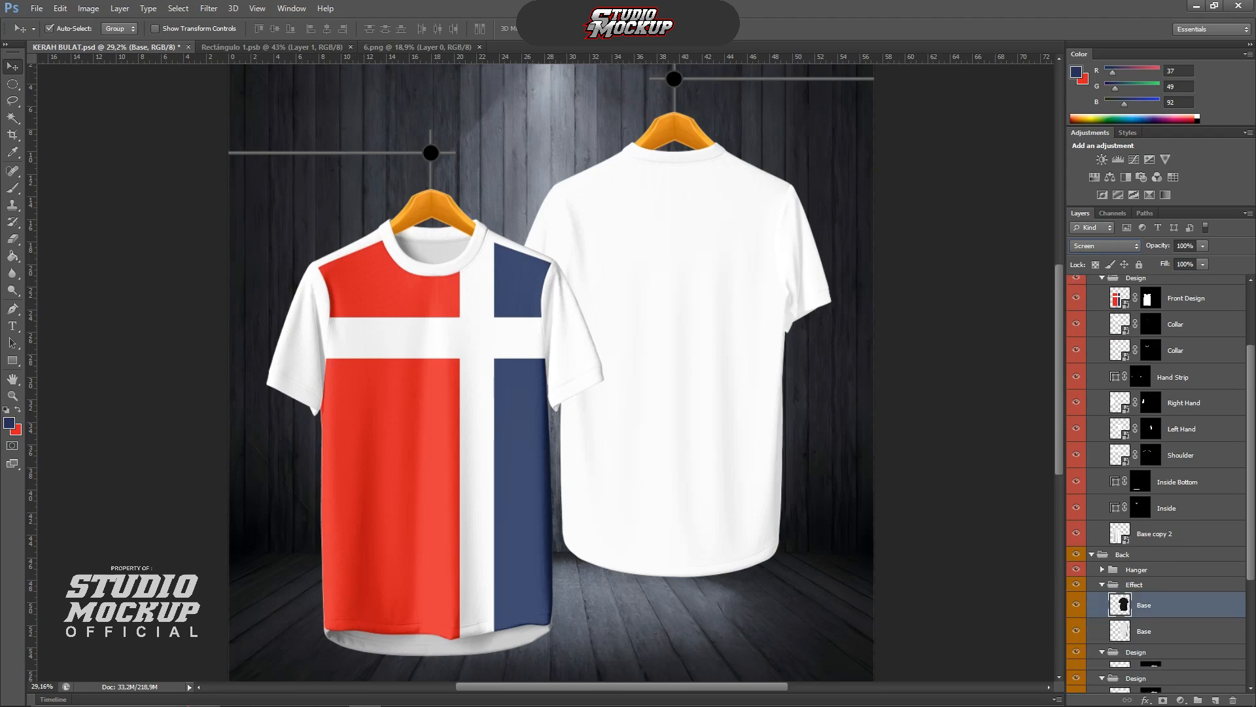
double_click(1119, 522)
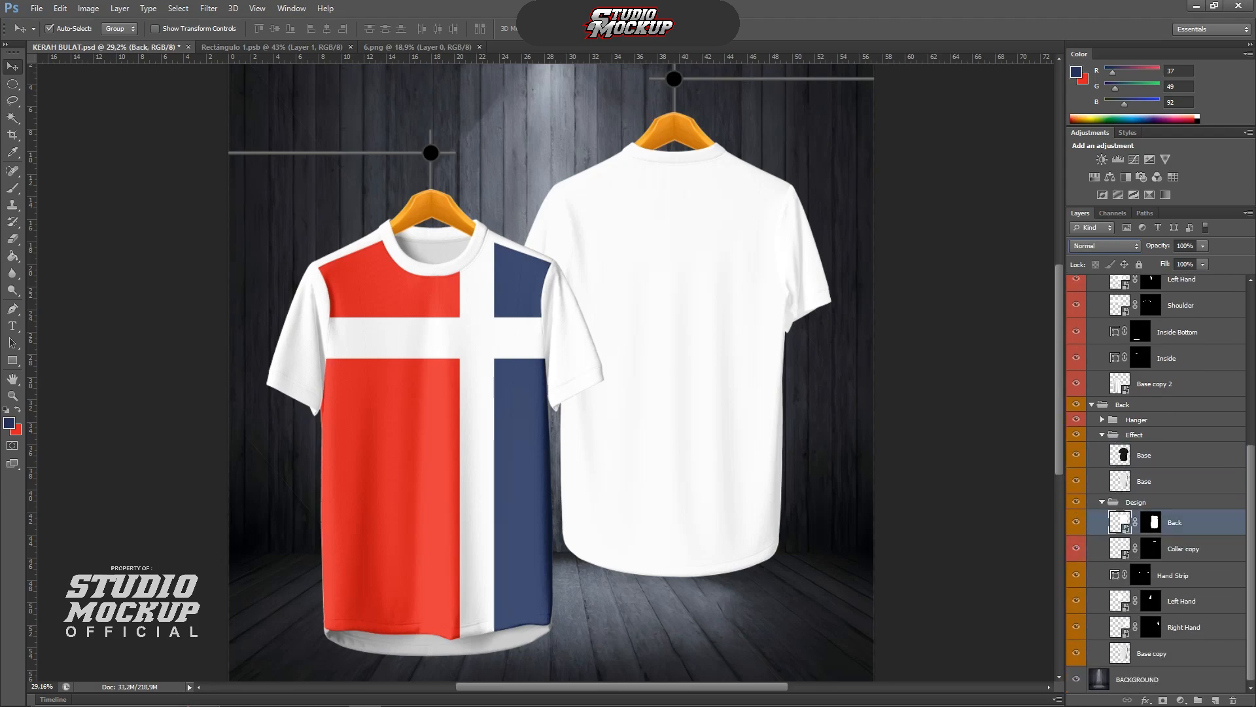
scroll(569, 347, "up", 3)
scroll(568, 346, "down", 3)
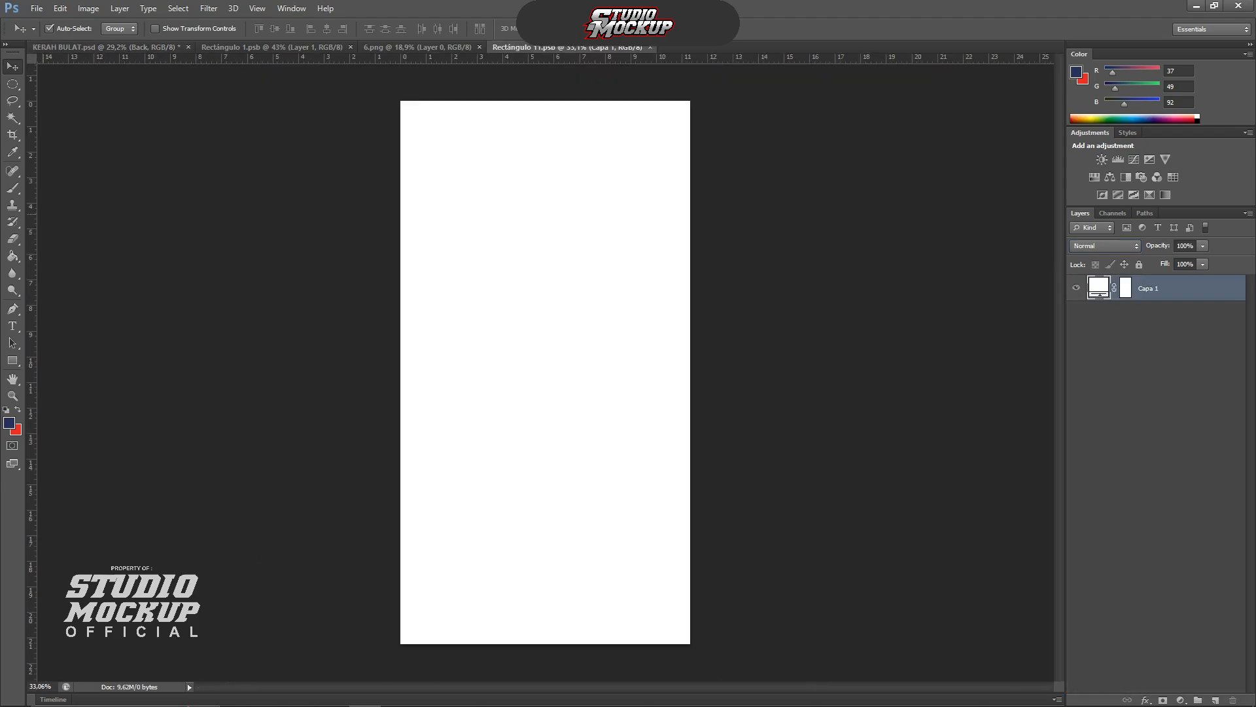
left_click_drag(32, 202, 545, 307)
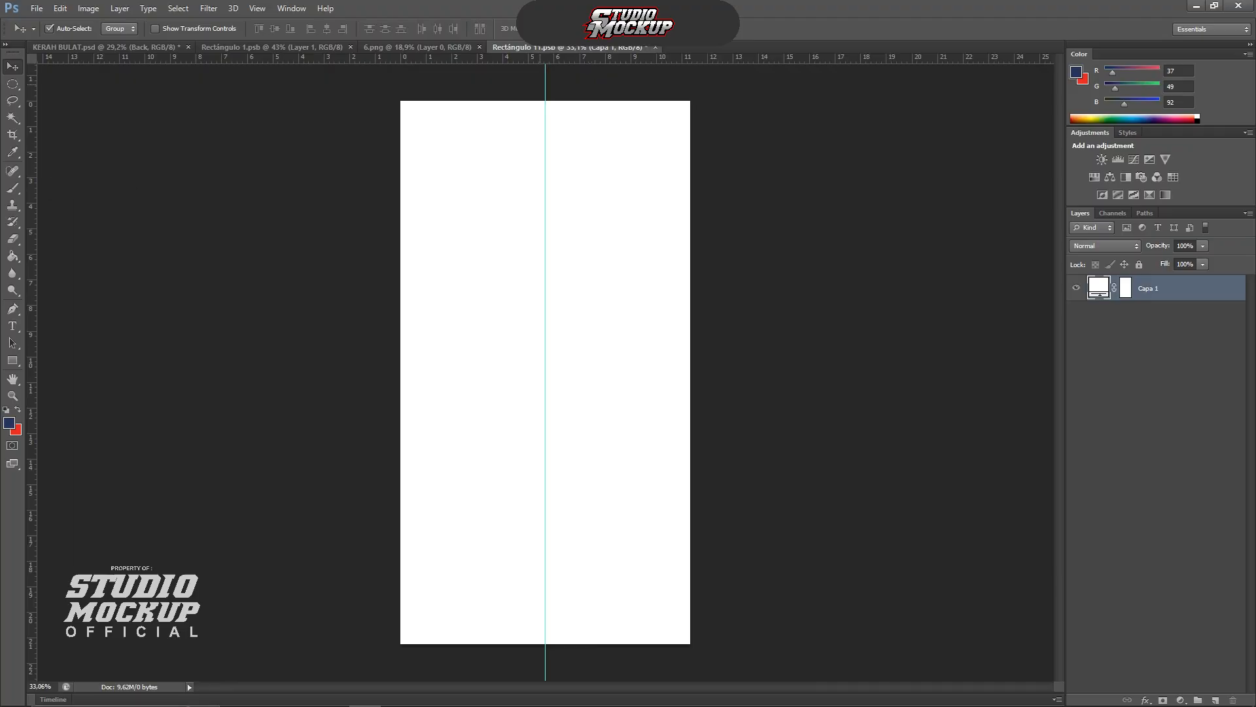
left_click_drag(559, 59, 559, 371)
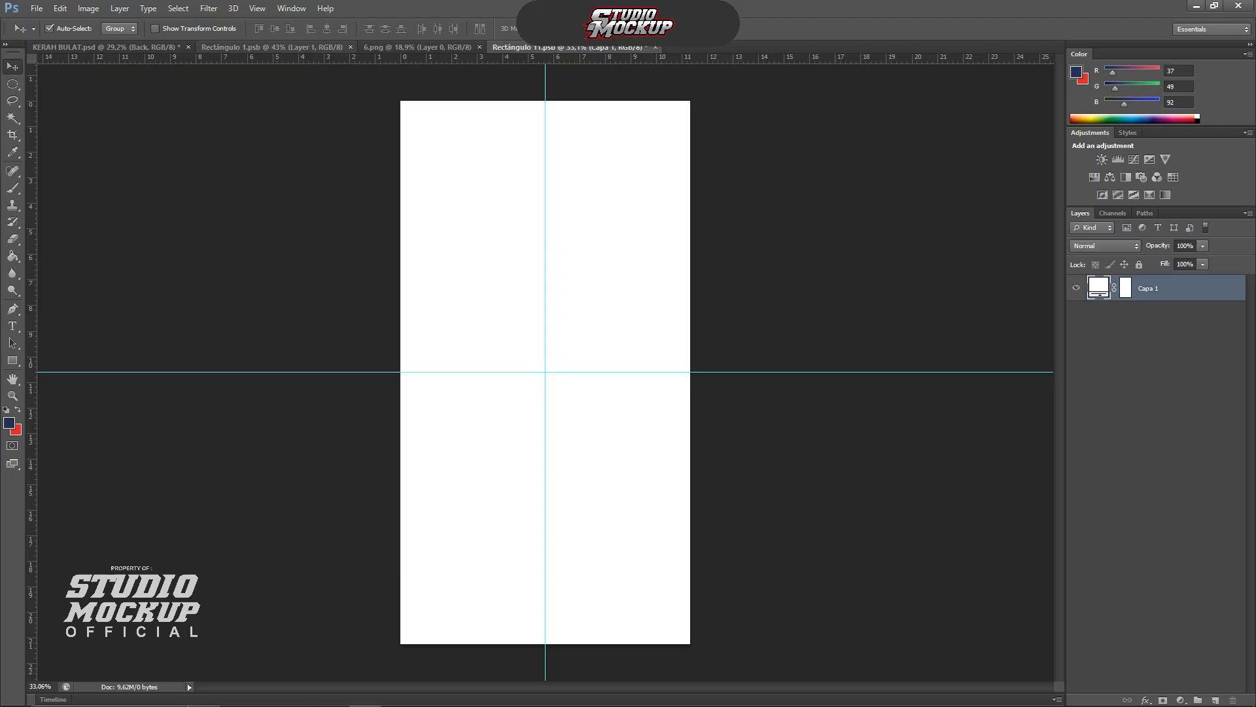
Copy the jersey design layer from Rectángulo 1.psb into the back design document Rectángulo 11.psb
left_click(291, 47)
key("ctrl+0")
left_click_drag(462, 162, 561, 255)
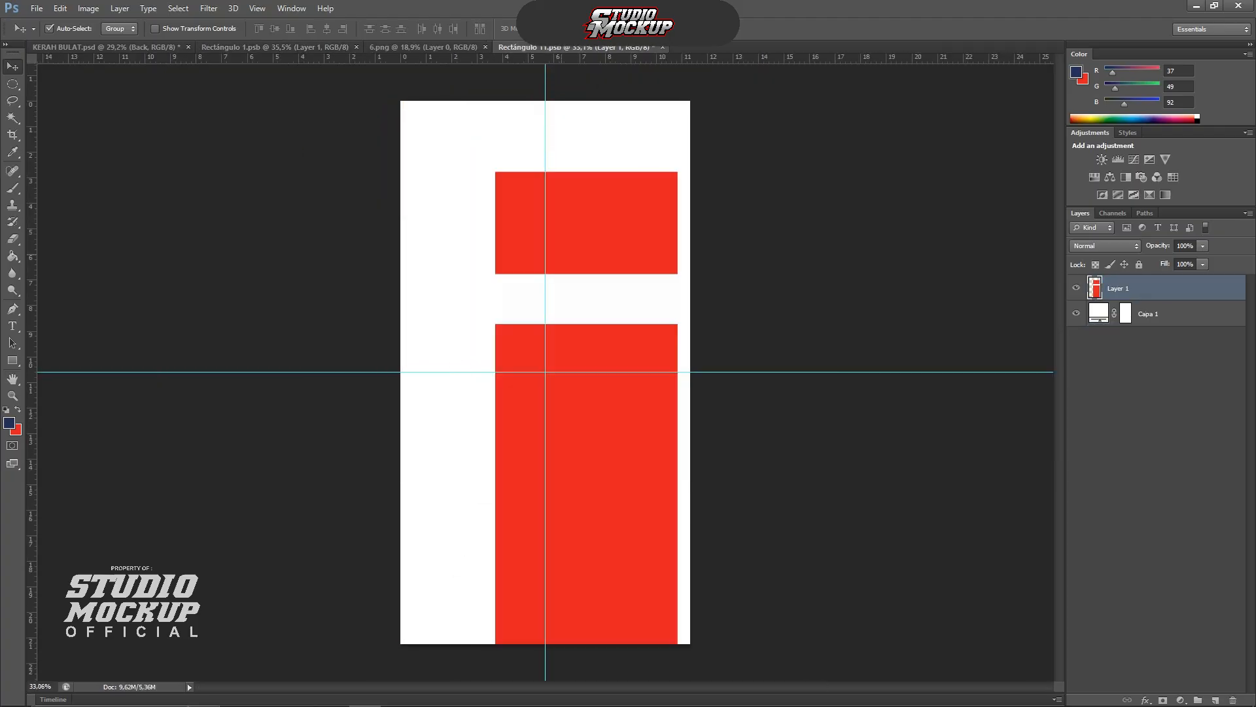
Flip the copied design horizontally and scale it to fill the canvas, at 94.43% width and 109.04% height
key("ctrl+t")
right_click(561, 255)
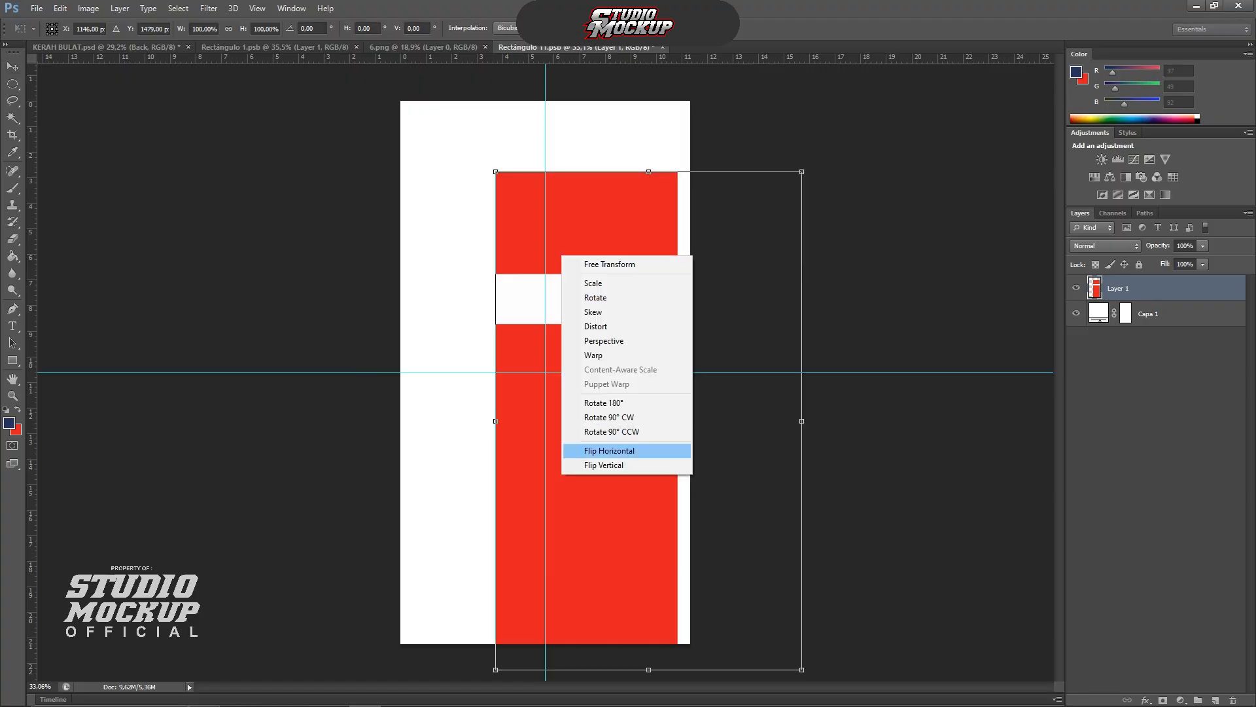
left_click(609, 451)
left_click_drag(611, 300, 517, 229)
left_click_drag(707, 350, 690, 350)
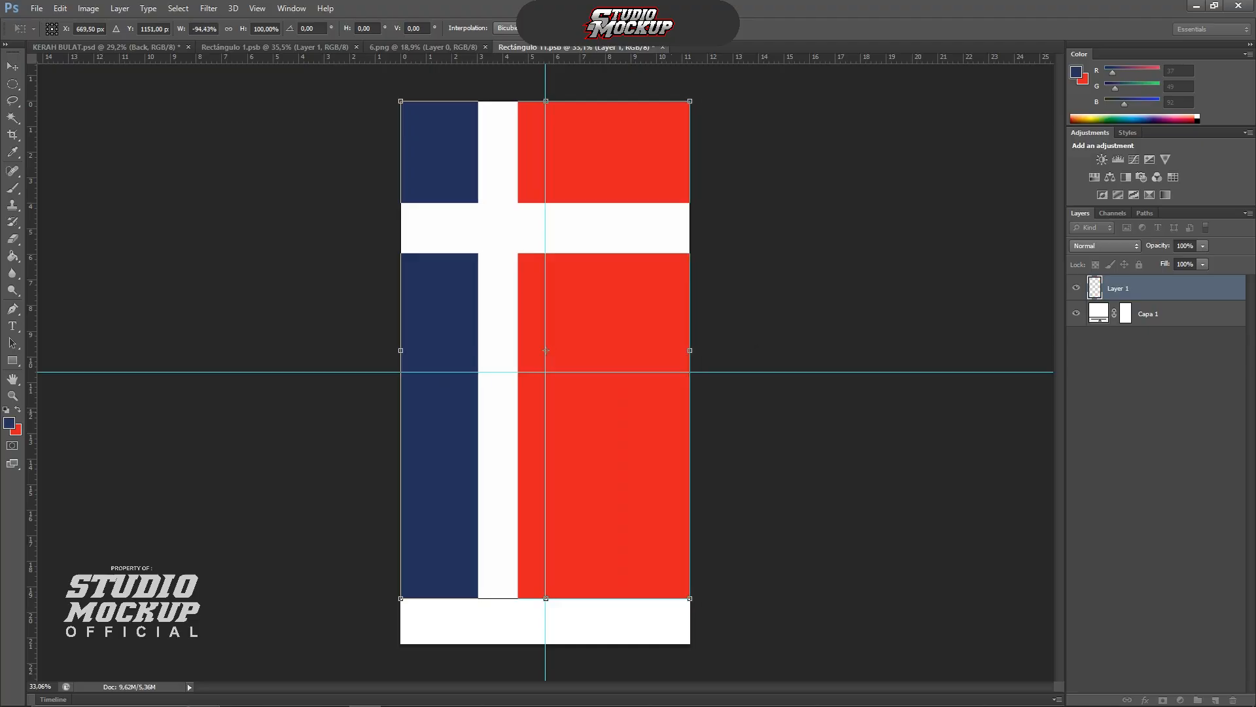
left_click_drag(546, 598, 545, 644)
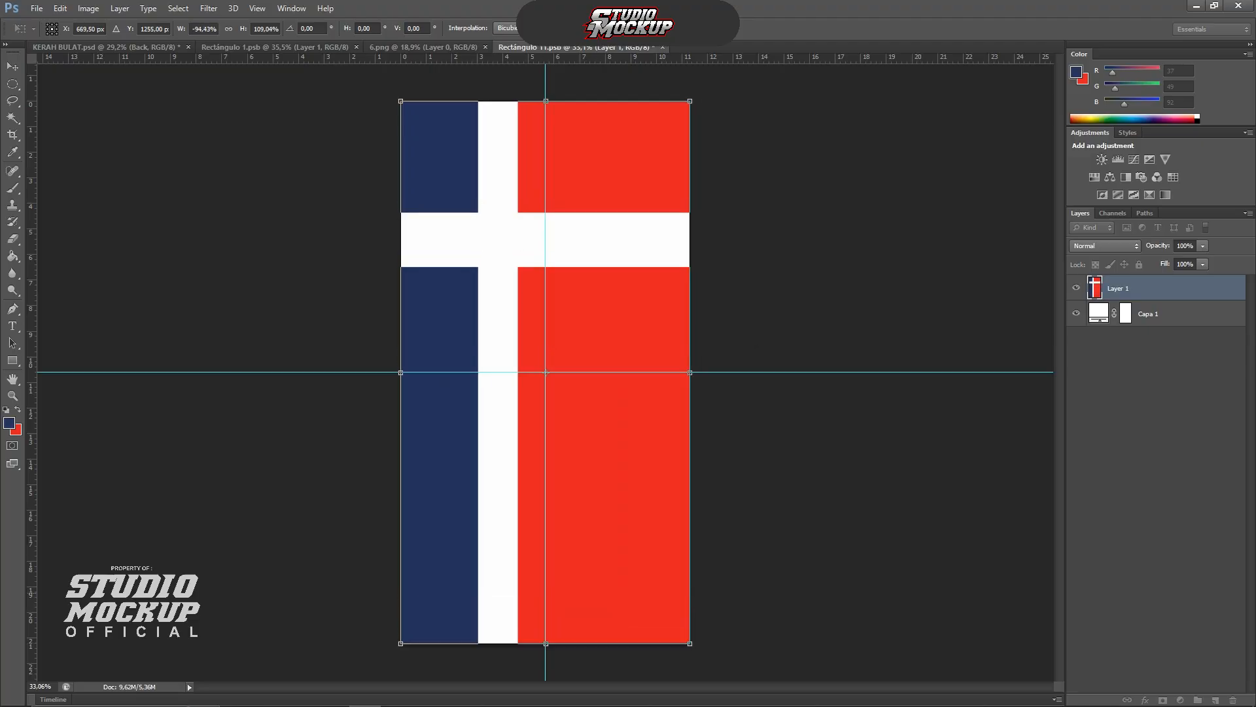
Apply the transformation, save Rectángulo 11.psb, and return to KERAH BULAT.psd to inspect the design on the back shirt
scroll(562, 494, "up", 2)
key("ctrl+s")
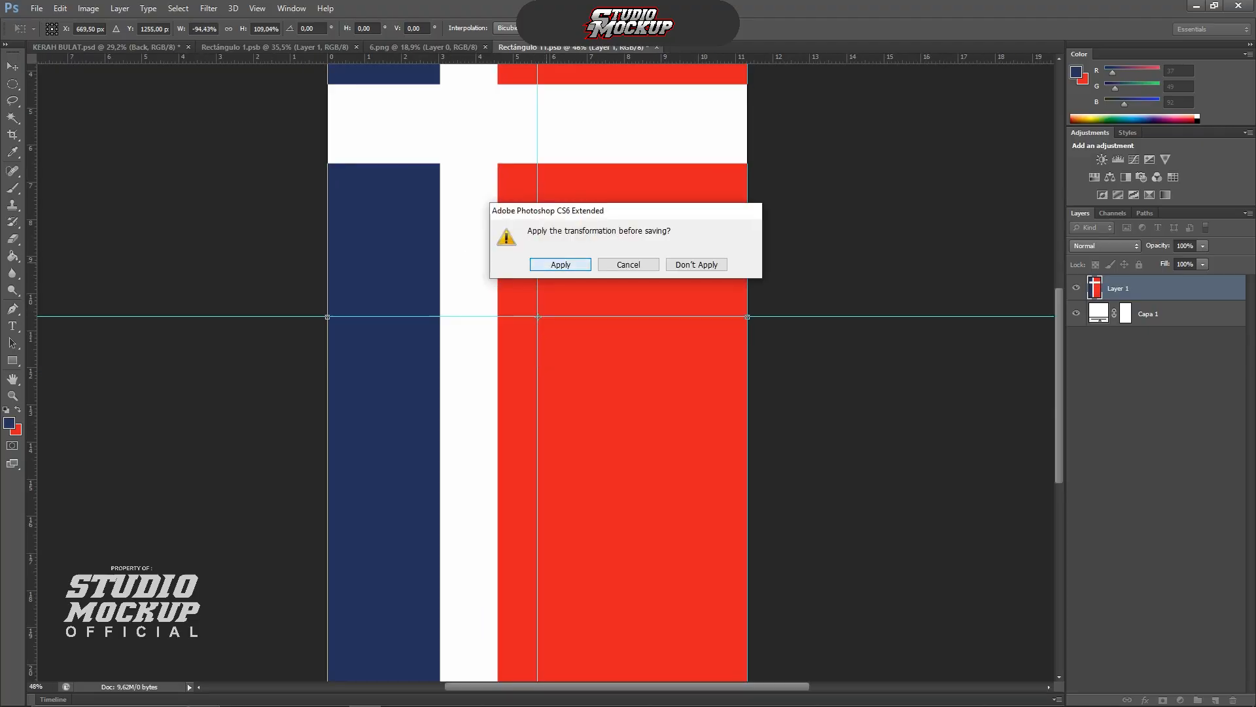
key("Return")
left_click(106, 47)
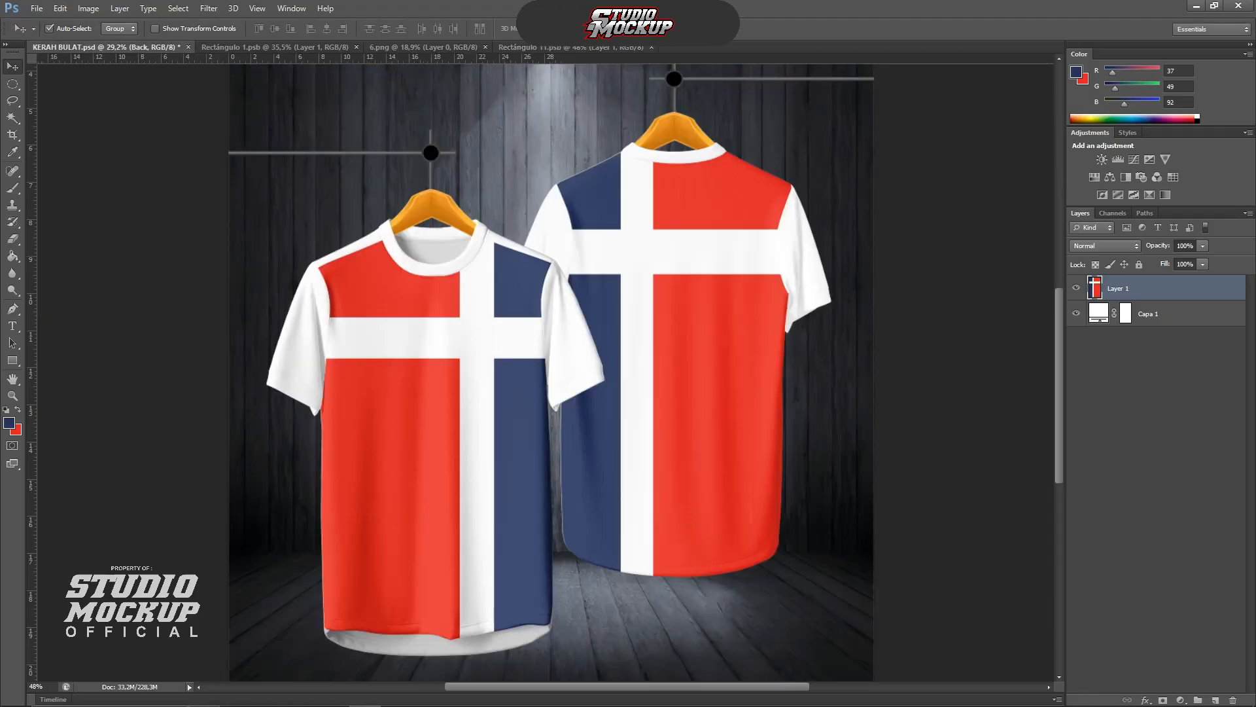
scroll(465, 290, "up", 3)
scroll(465, 289, "down", 3)
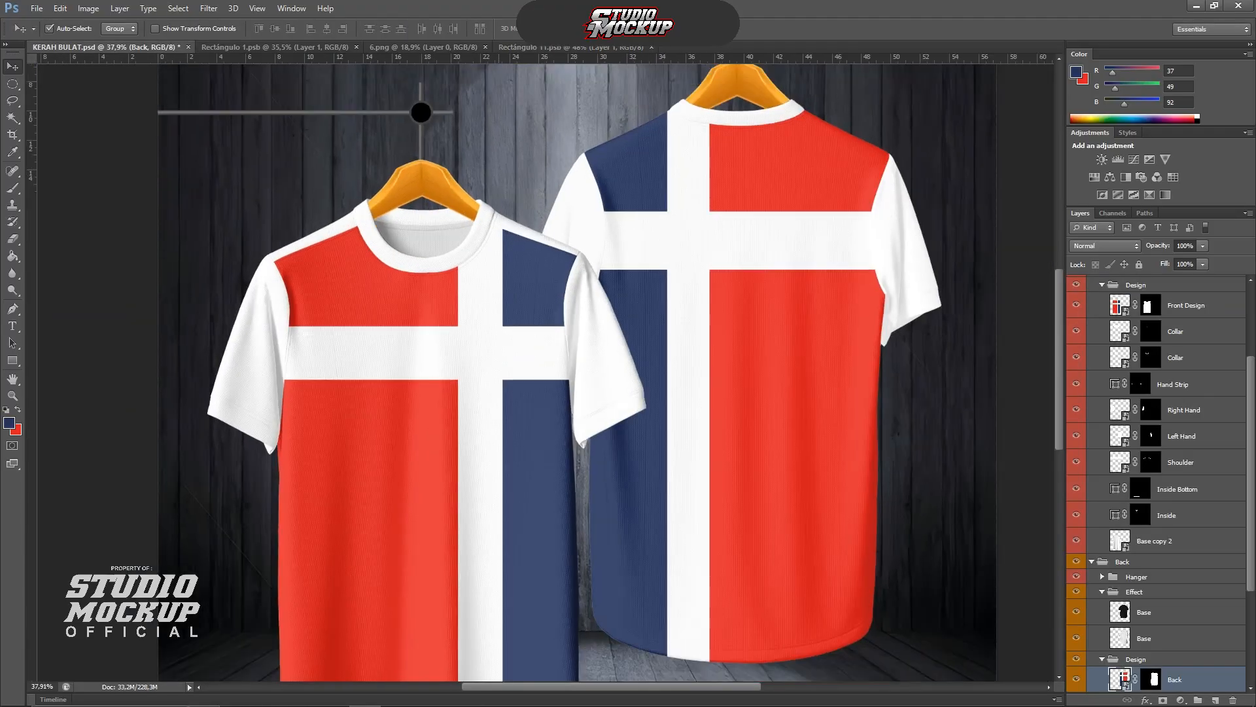
scroll(279, 384, "up", 3)
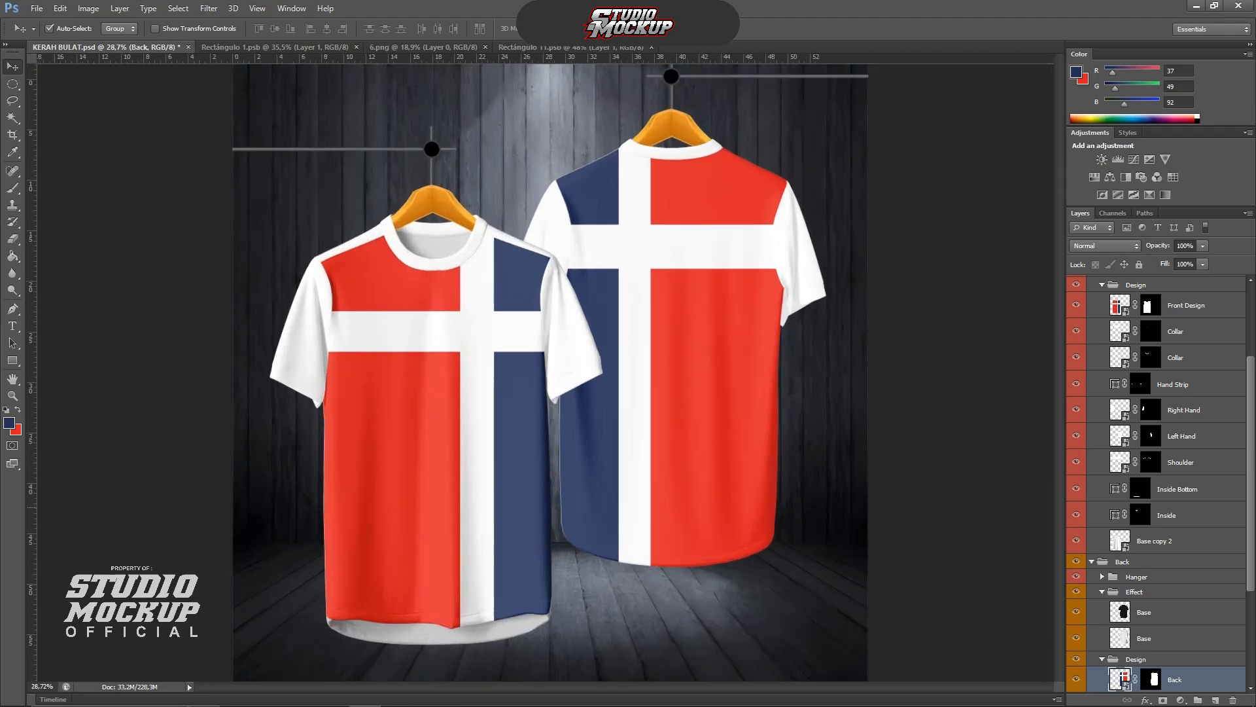
Inspect the fabric texture and the design's alignment on the front and back shirts in KERAH BULAT.psd
scroll(248, 288, "up", 5)
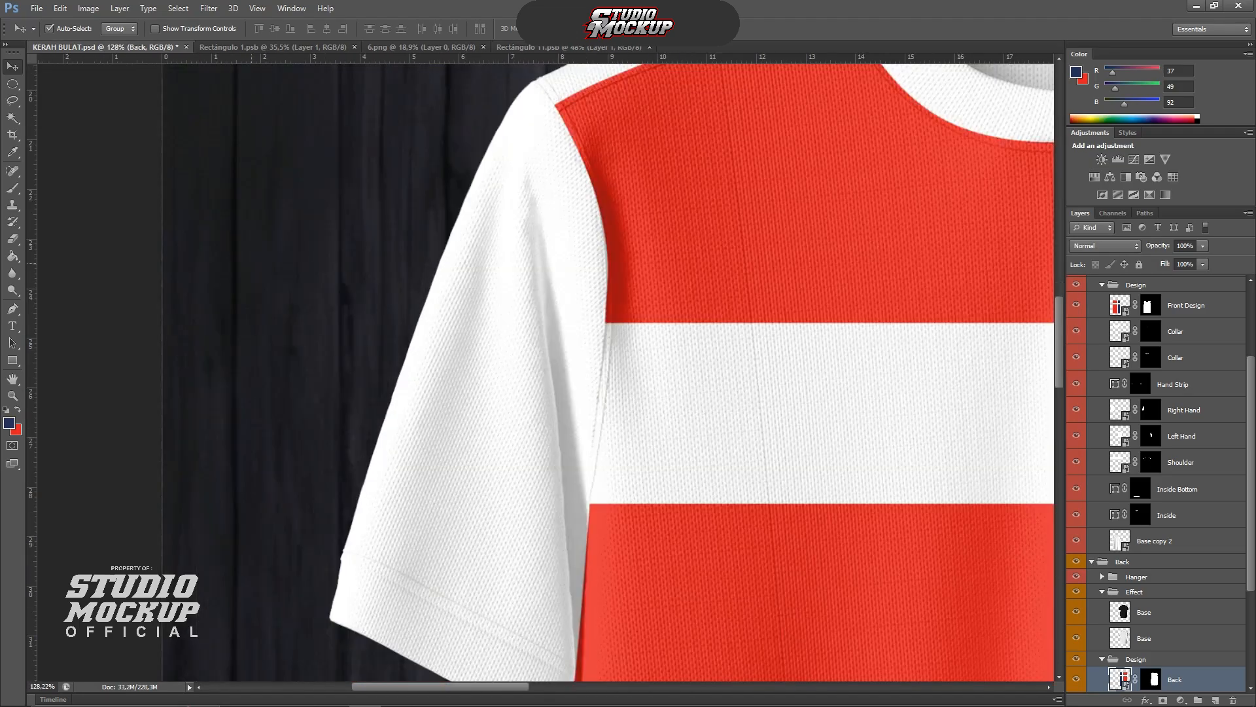
scroll(251, 268, "down", 12)
scroll(747, 321, "up", 10)
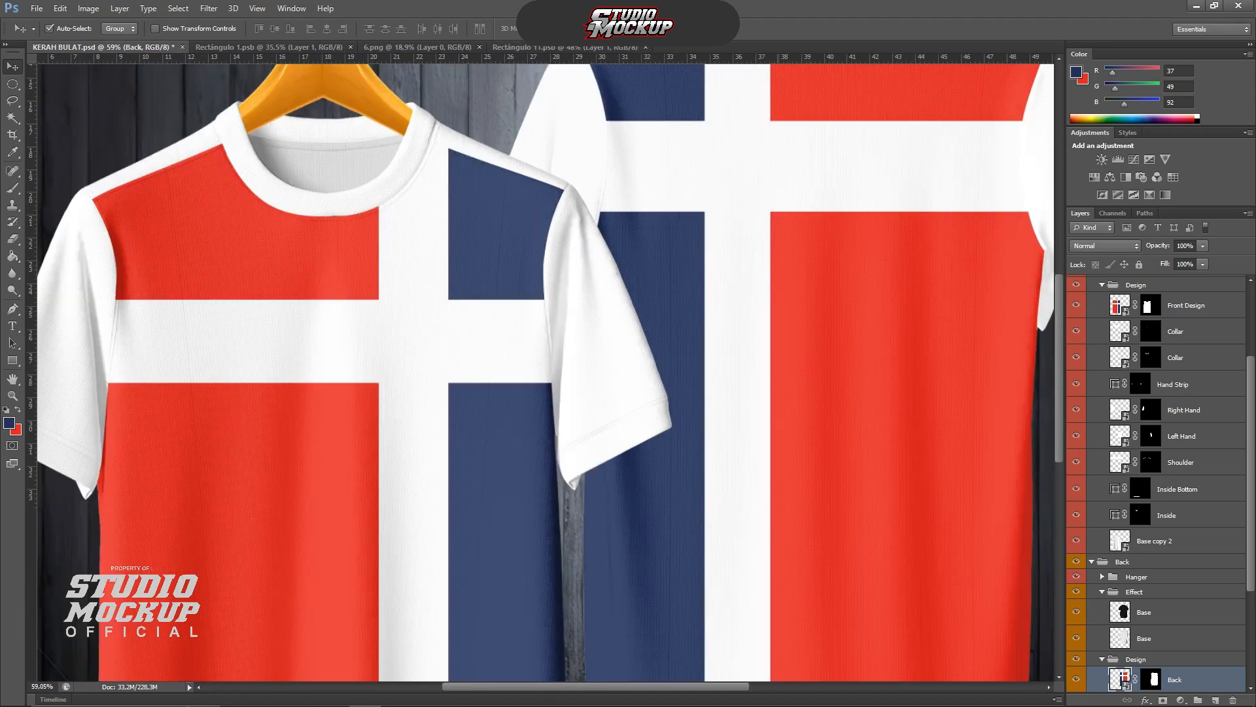
scroll(635, 354, "down", 5)
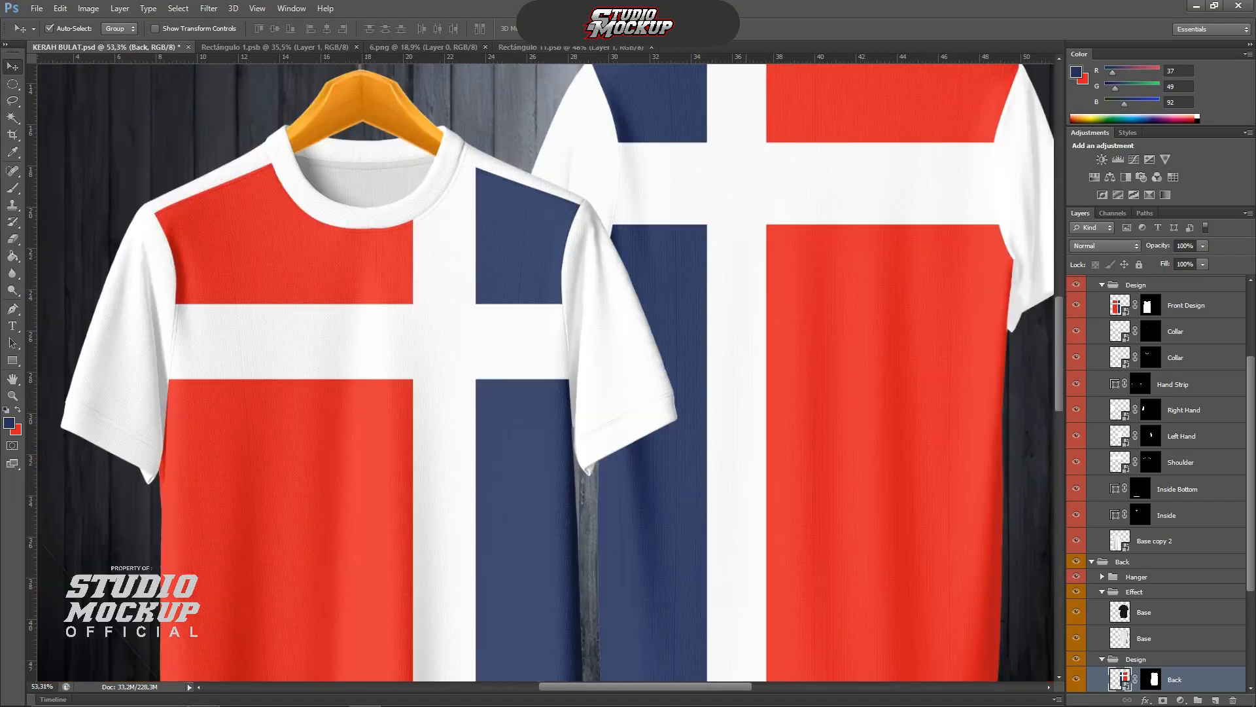
scroll(469, 255, "down", 2)
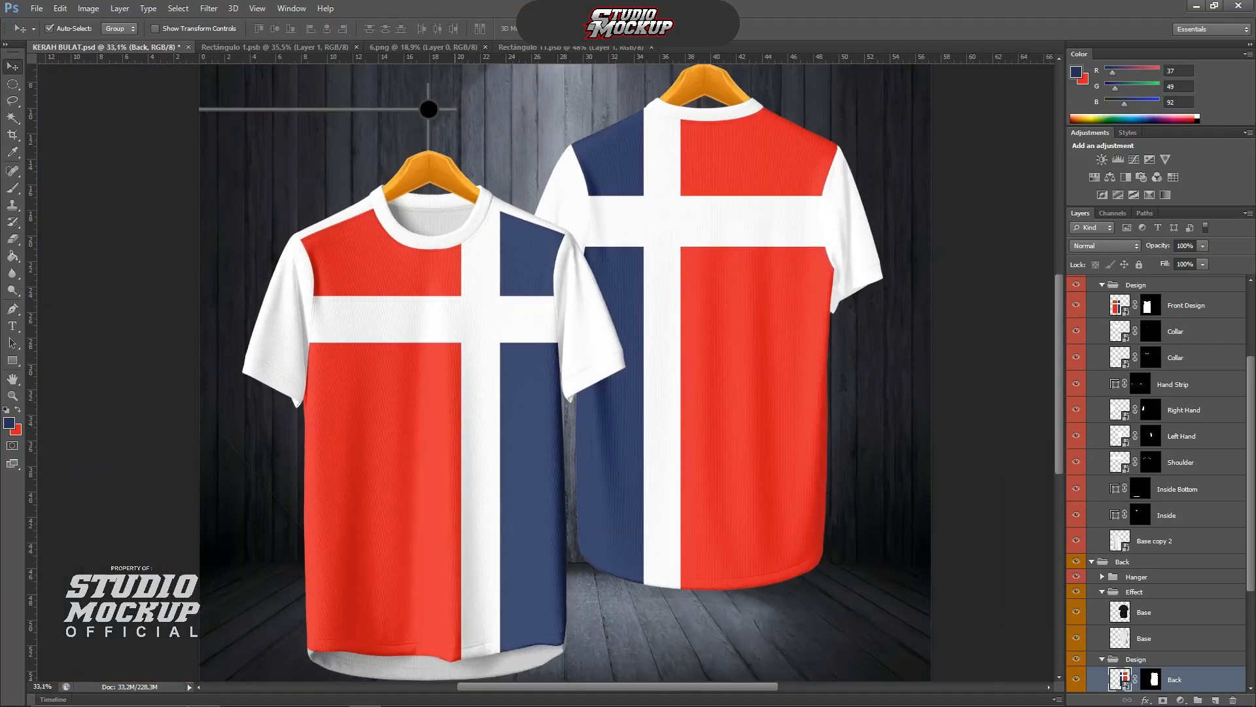
scroll(451, 476, "down", 1)
scroll(445, 278, "up", 1)
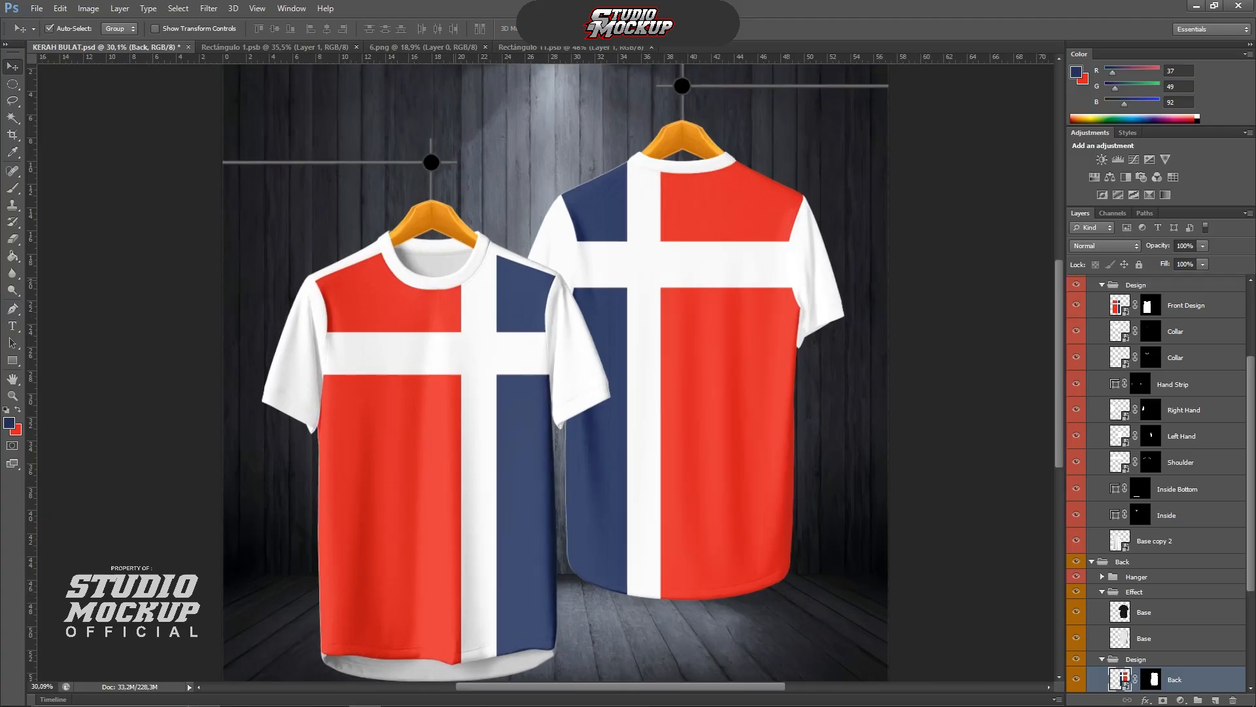
scroll(451, 274, "up", 1)
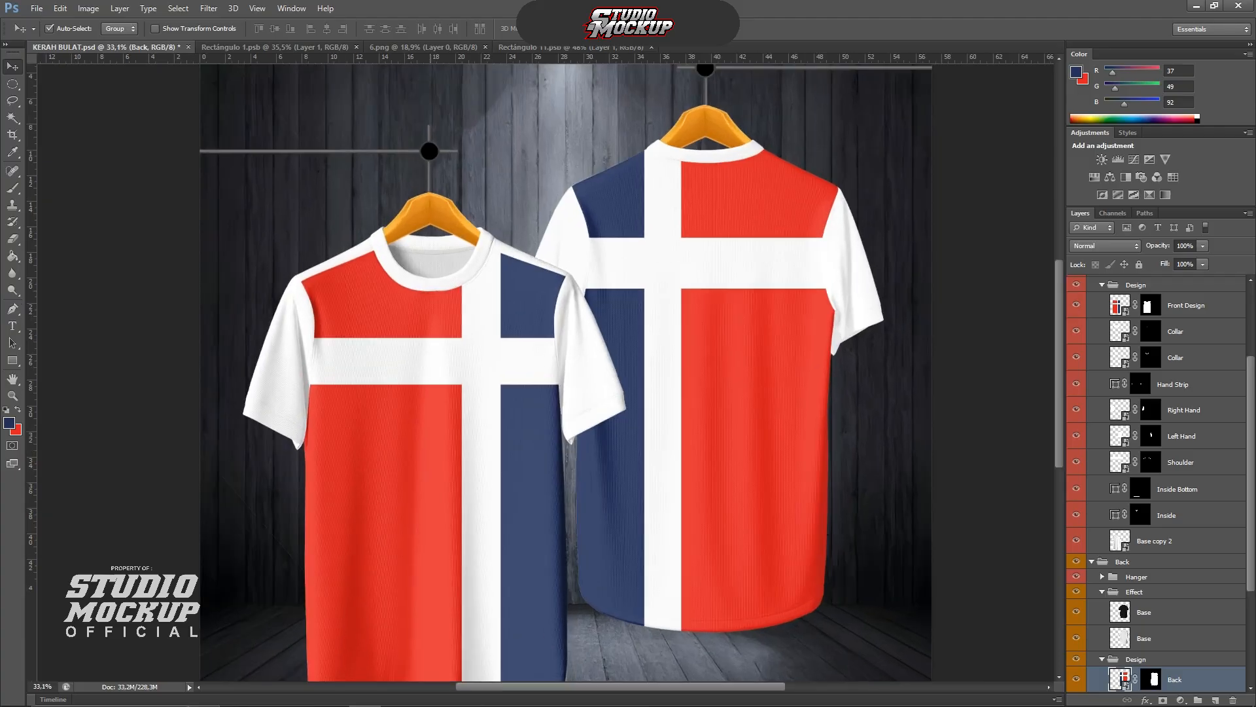
scroll(425, 288, "up", 2)
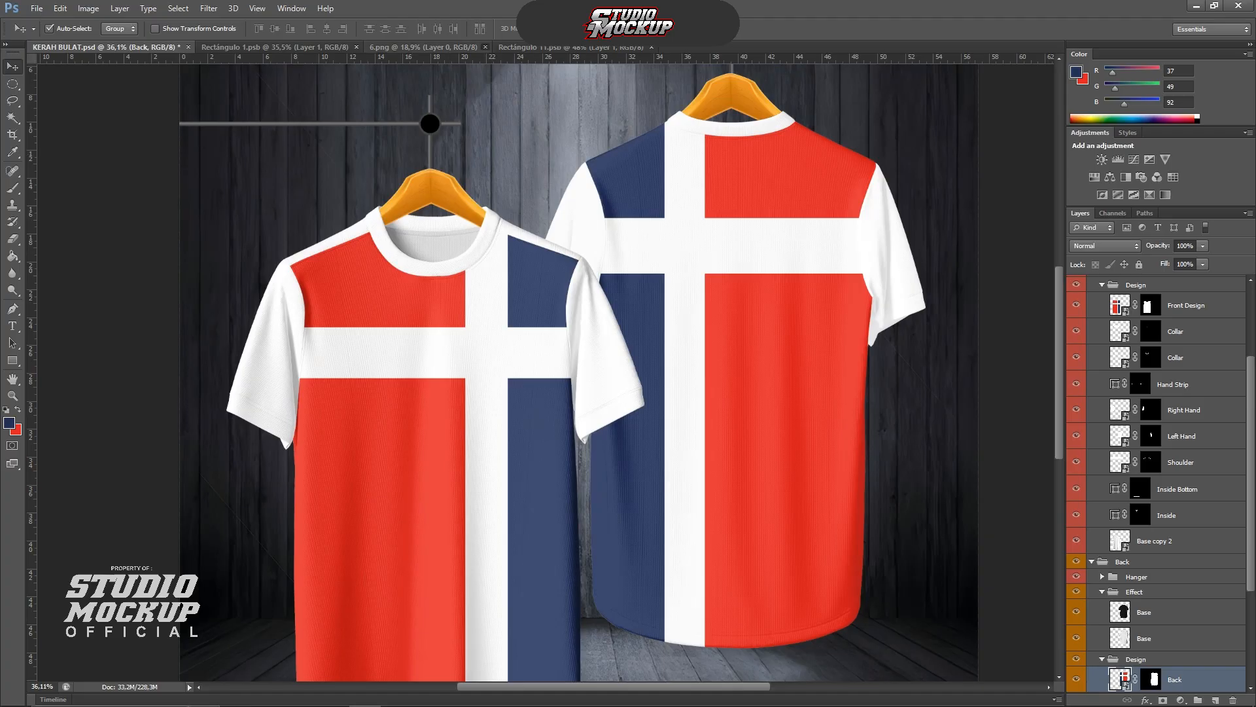
Close 6.png and return to the front design document Rectángulo 1.psb
left_click(486, 47)
left_click(270, 47)
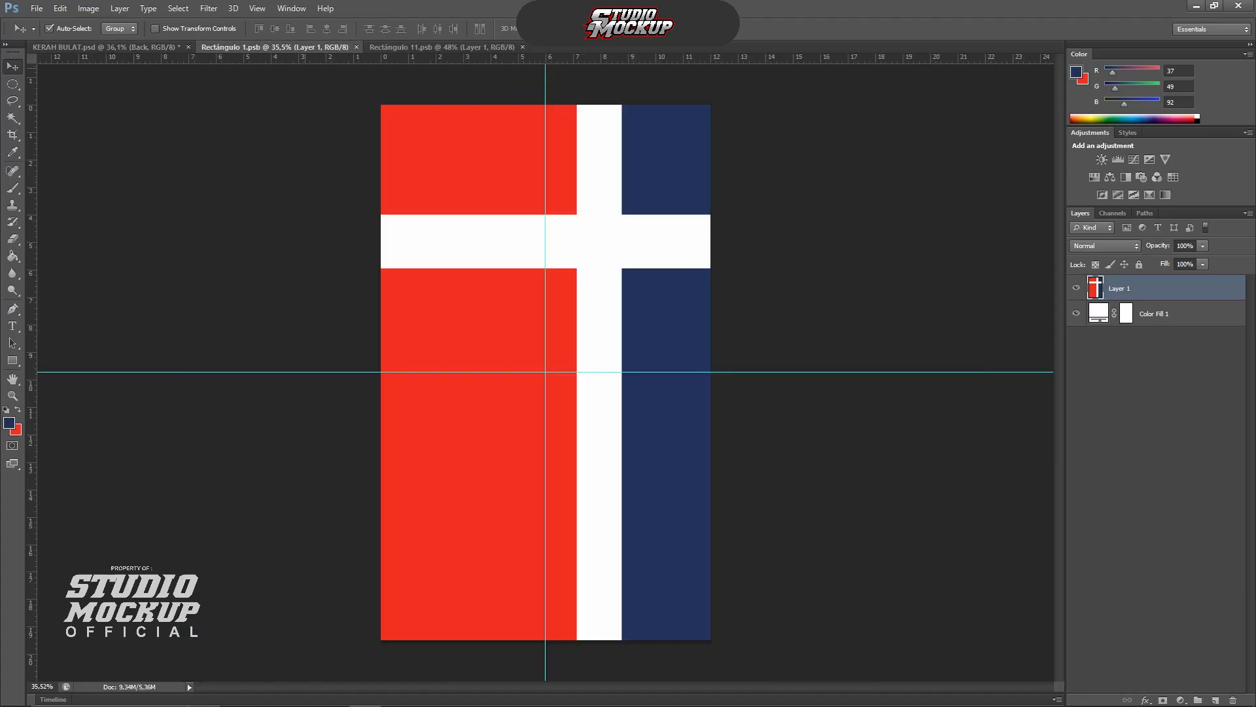
scroll(495, 291, "up", 4)
scroll(495, 291, "down", 2)
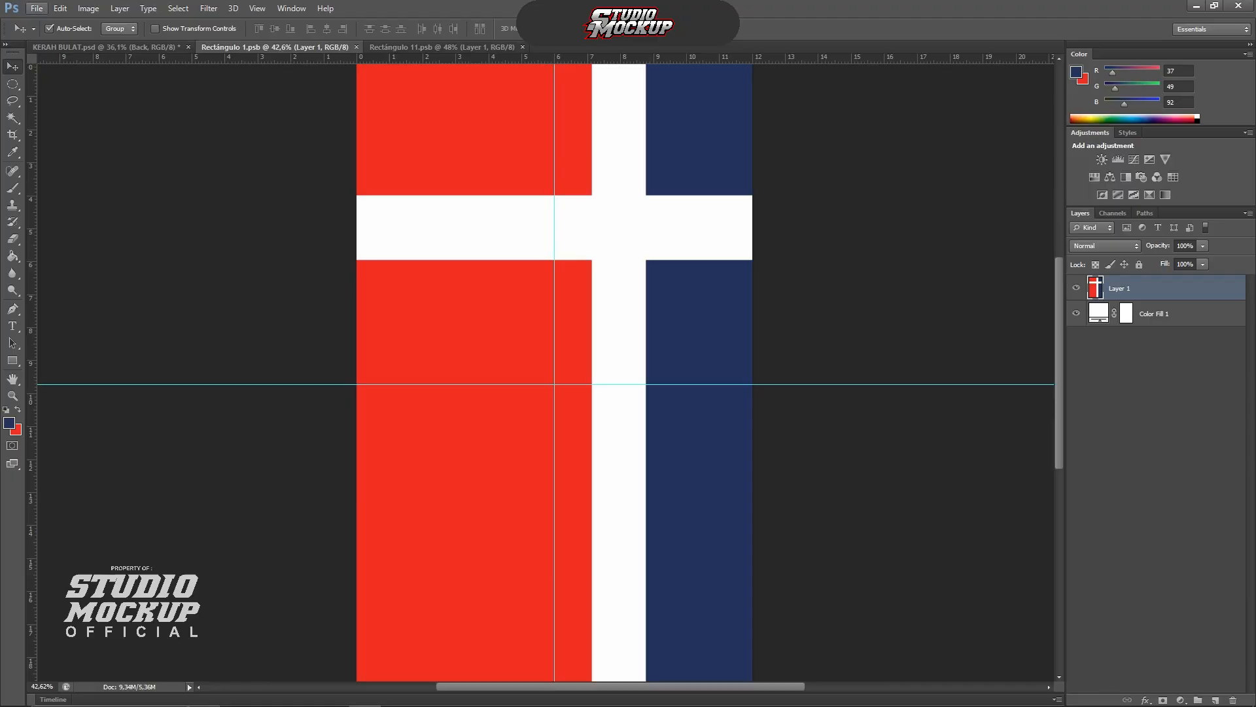
Open the logo image 3.png and copy its SM logo into Rectángulo 1.psb near the crossing of the white stripes
left_click(37, 9)
left_click(56, 35)
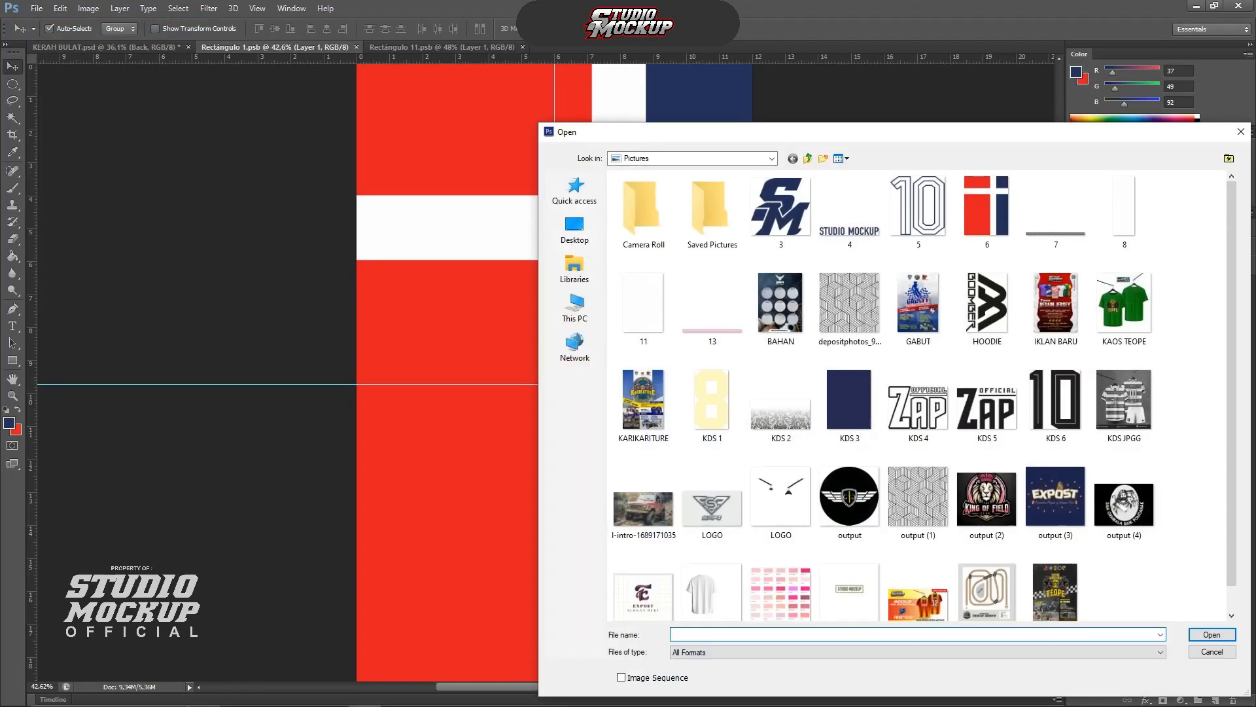
double_click(781, 206)
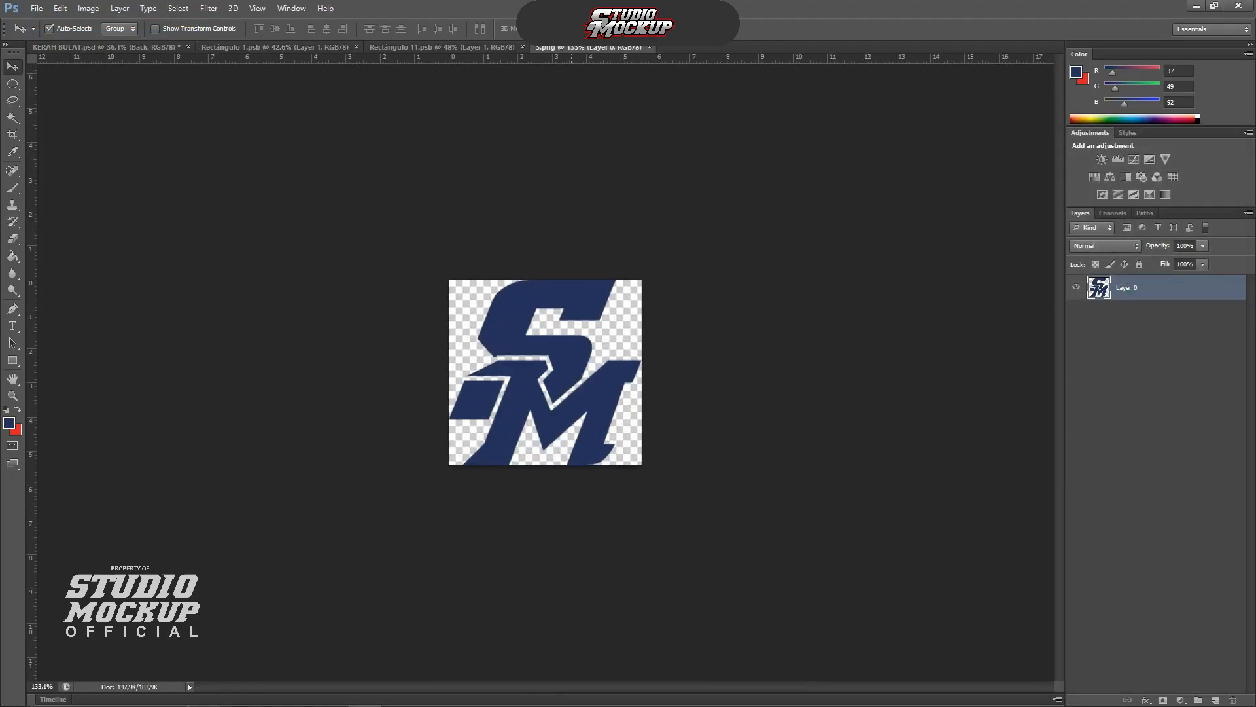
left_click_drag(591, 303, 628, 216)
scroll(629, 214, "up", 5)
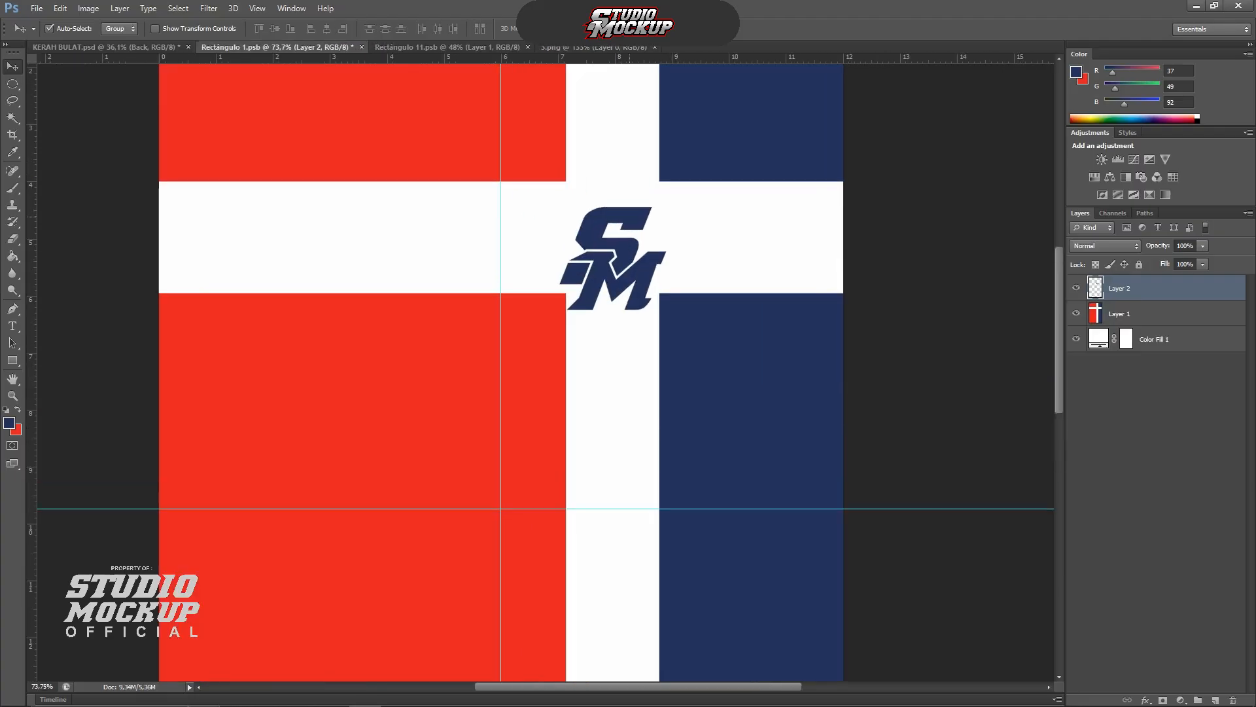
Scale the SM logo to about 92.31% width and 92.49% height, centre it where the white stripes cross, and save Rectángulo 1.psb
key("ctrl+t")
scroll(628, 211, "up", 2)
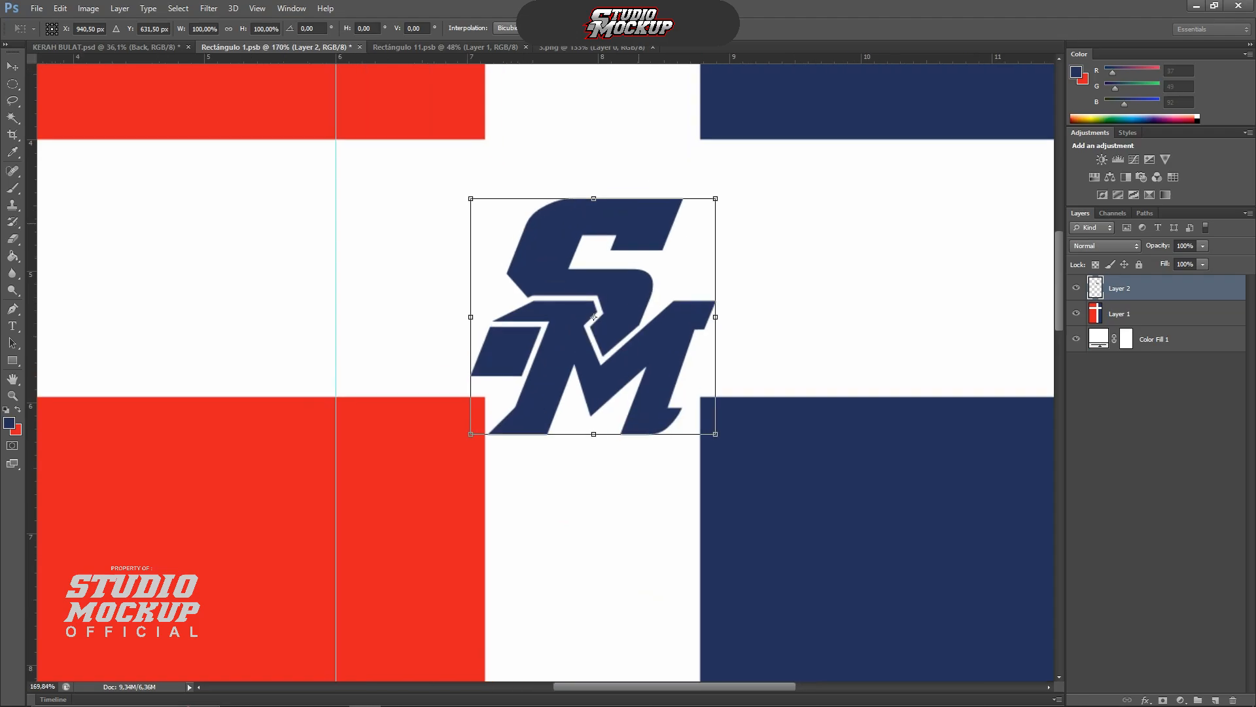
left_click_drag(594, 317, 594, 264)
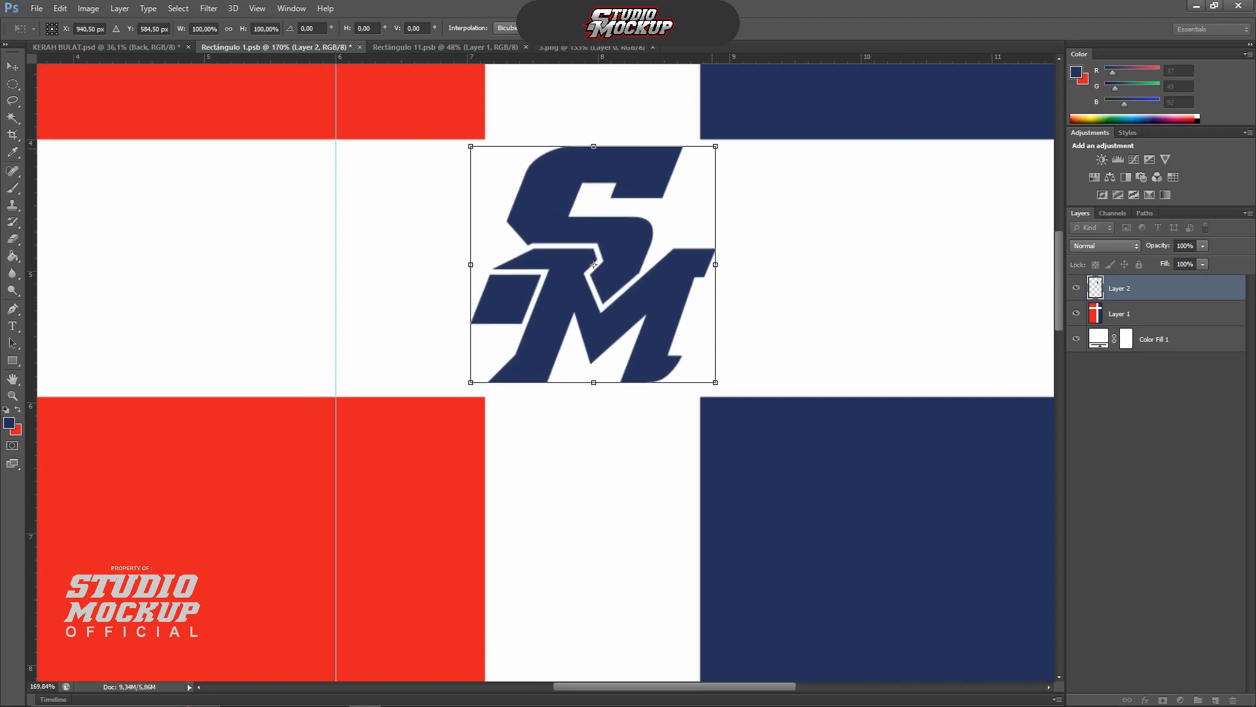
mouse_move(715, 146)
left_mouse_down()
mouse_move(701, 168)
mouse_move(702, 154)
left_mouse_up()
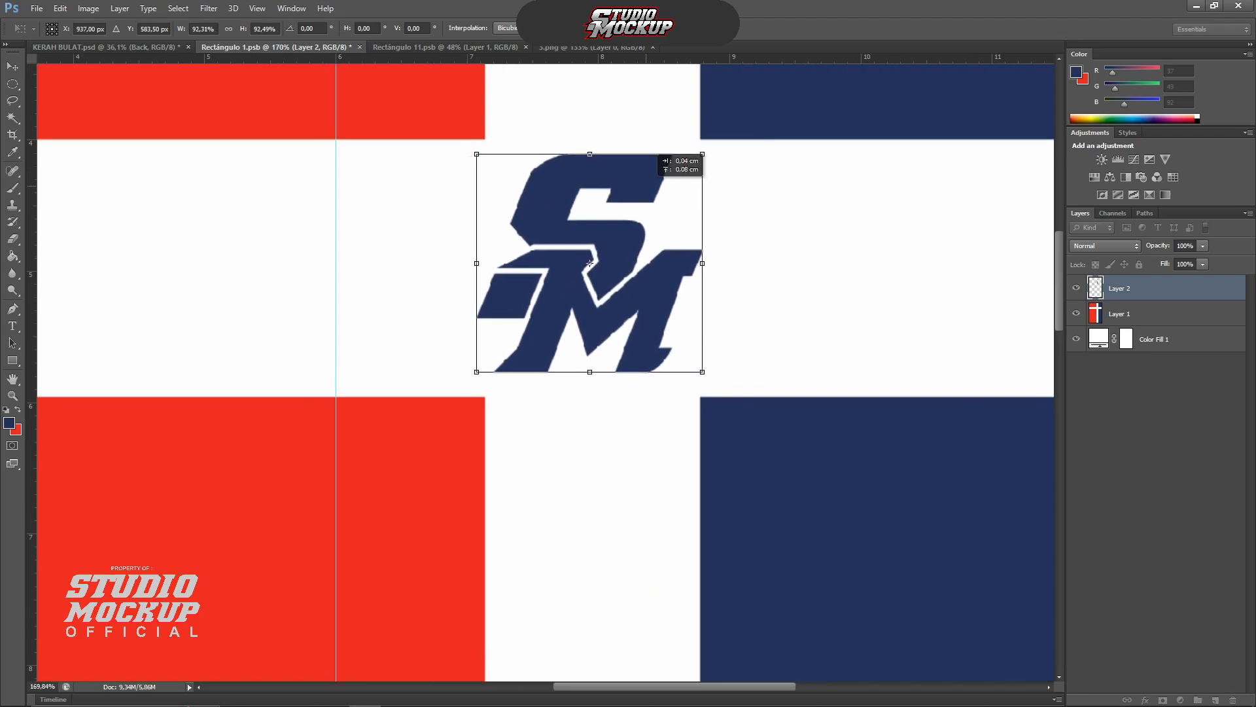
left_click_drag(589, 263, 592, 265)
scroll(612, 243, "down", 2)
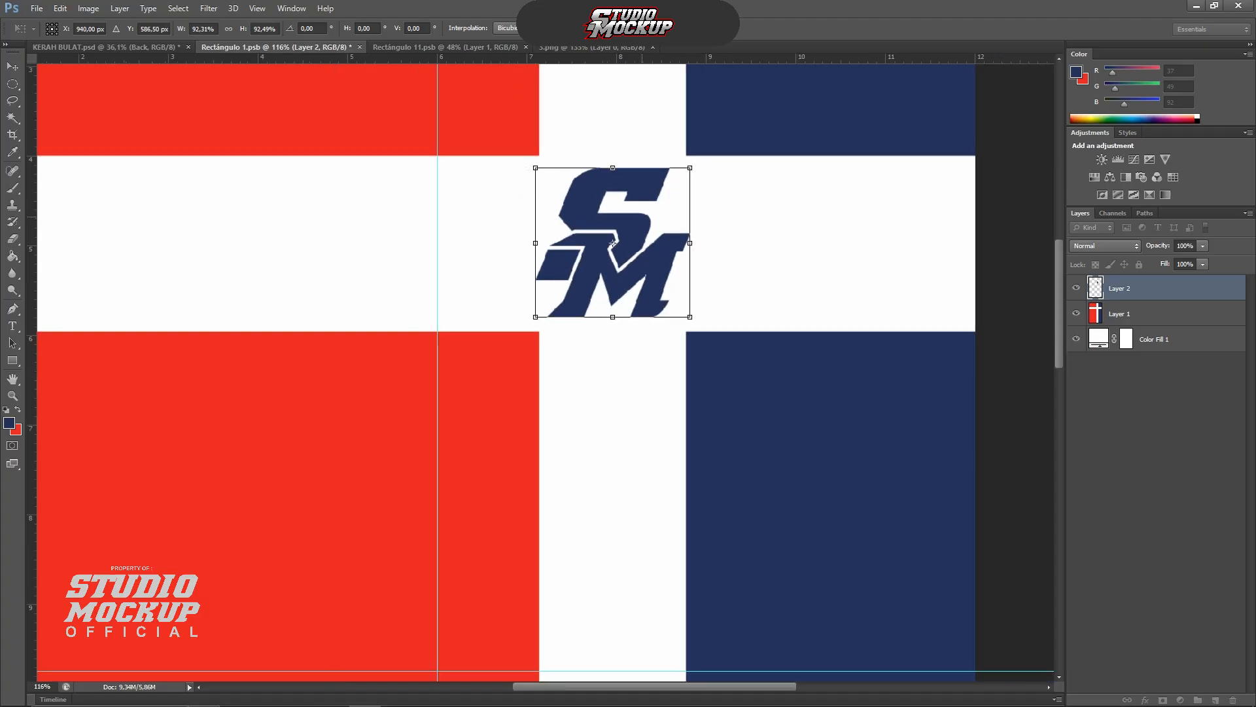
key("ctrl+s")
key("Return")
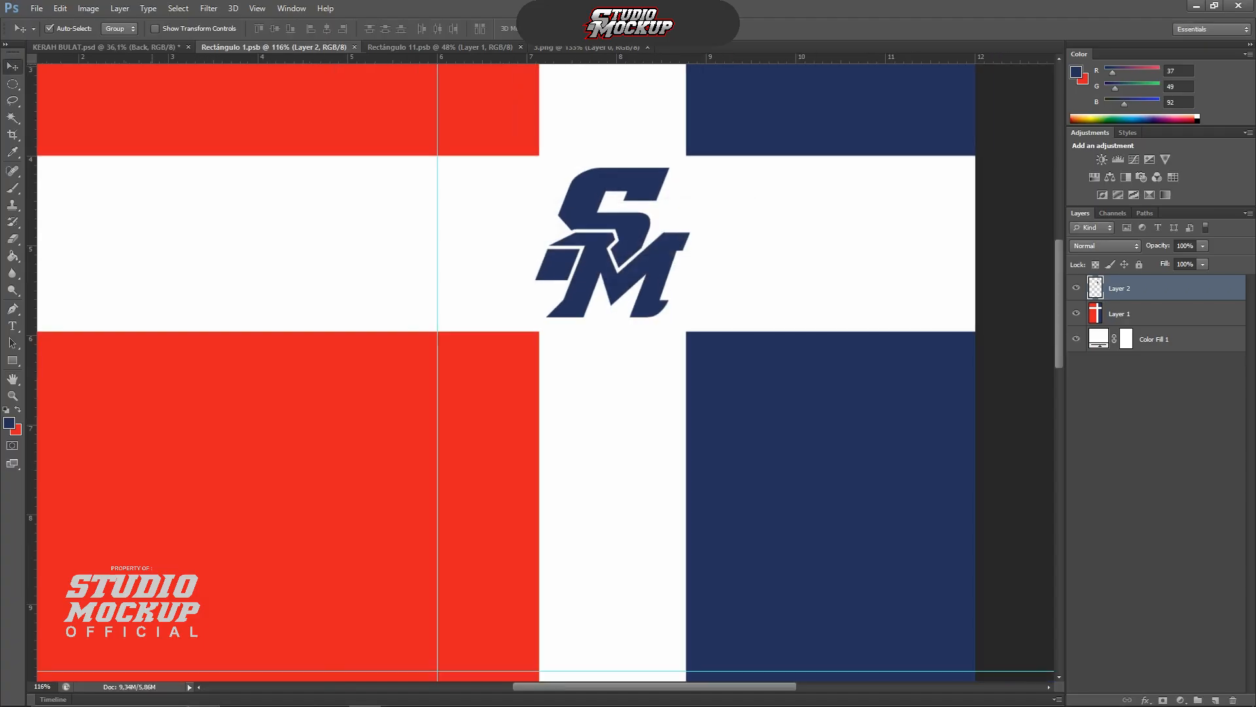
Return to KERAH BULAT.psd and inspect the SM logo's size and placement on the front shirt's chest
left_click(149, 47)
scroll(438, 321, "down", 2)
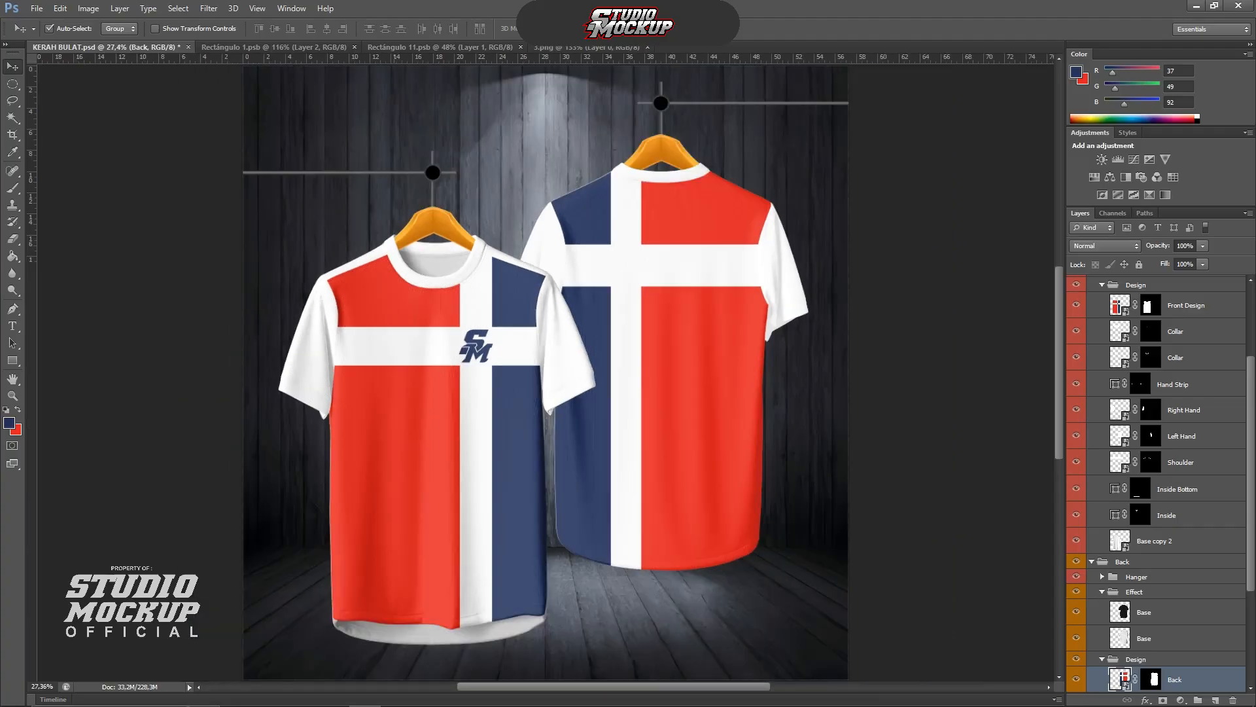
scroll(483, 373, "up", 2)
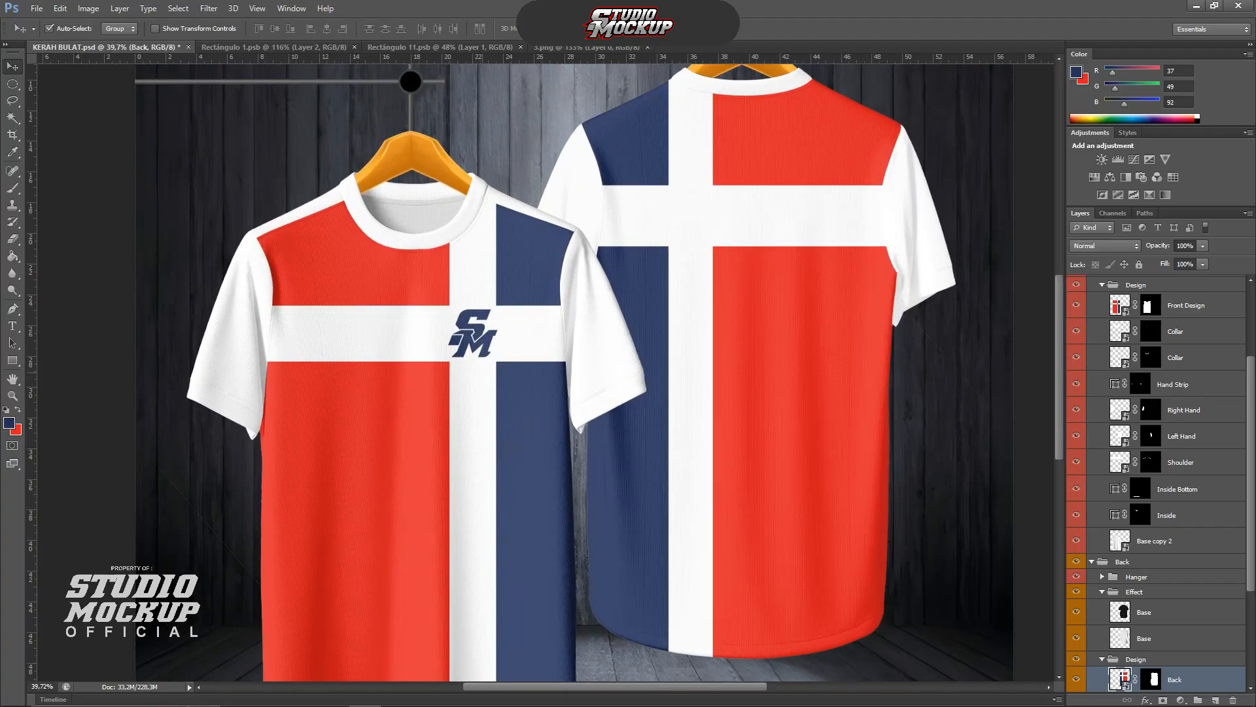
scroll(484, 366, "down", 1)
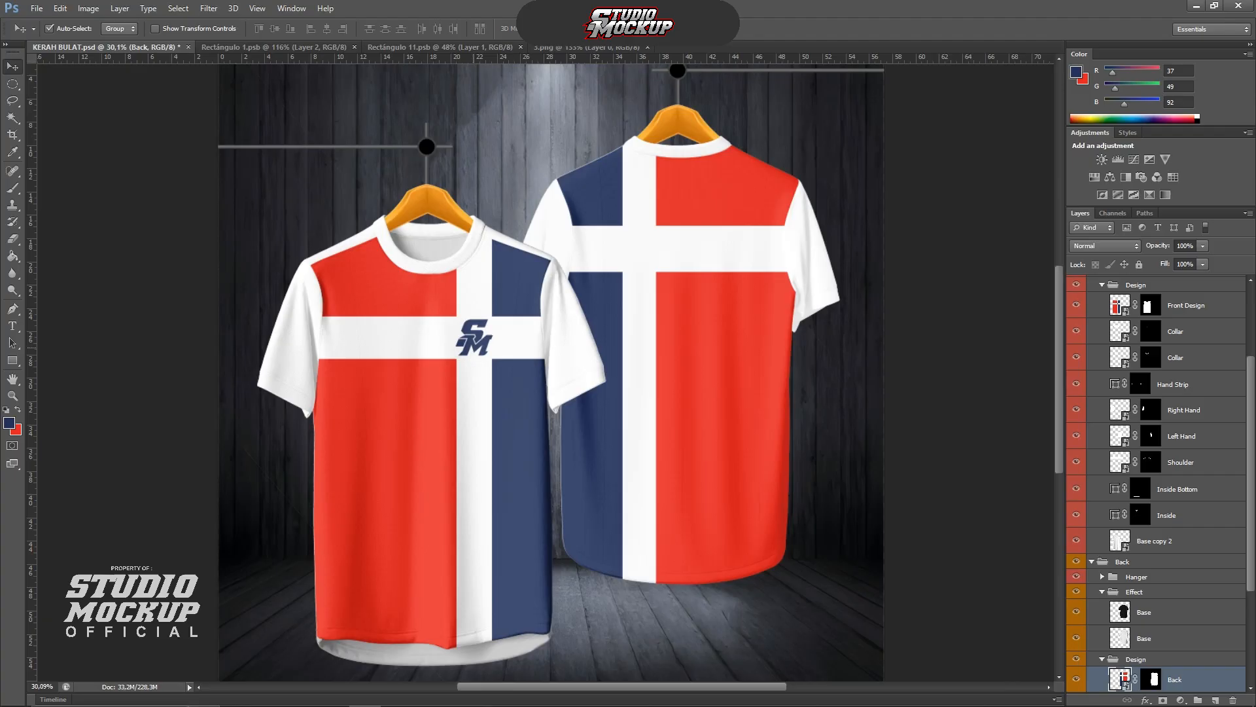
scroll(340, 310, "up", 2)
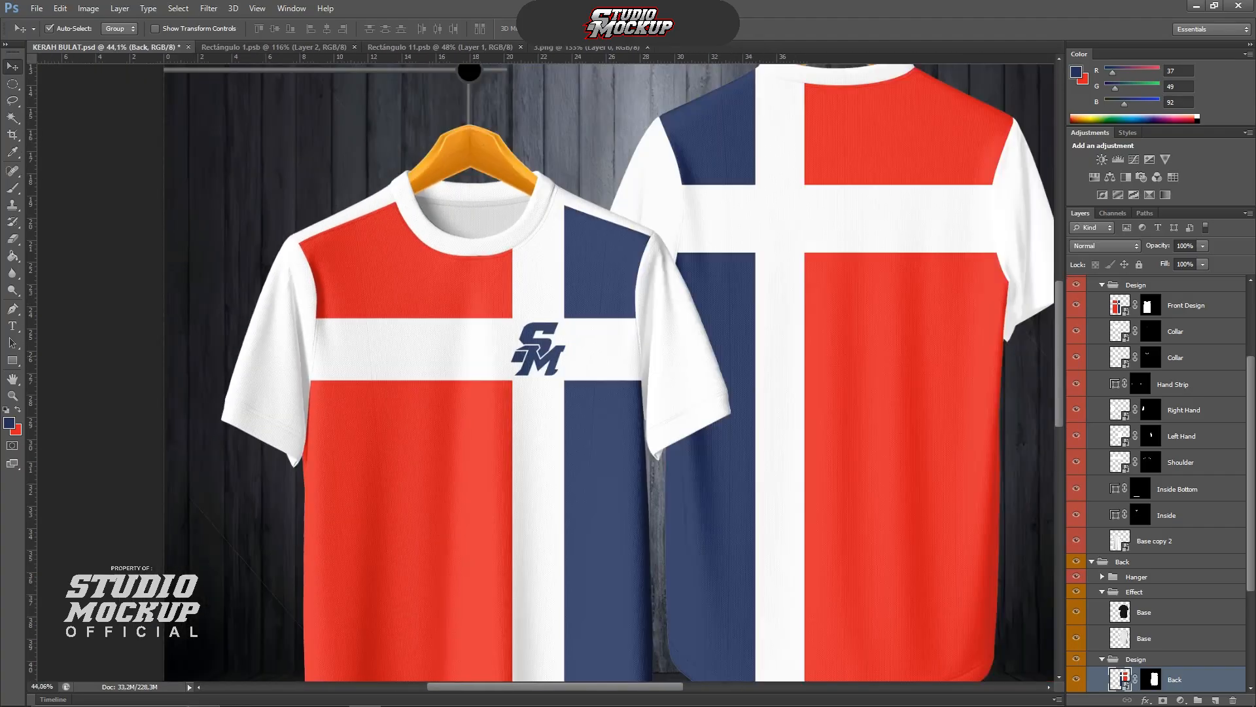
scroll(281, 301, "down", 1)
Recolour the rectangle in the front Collar smart object to navy (RGB 37, 49, 92), save it, and check the collar in KERAH BULAT.psd
scroll(1158, 484, "up", 4)
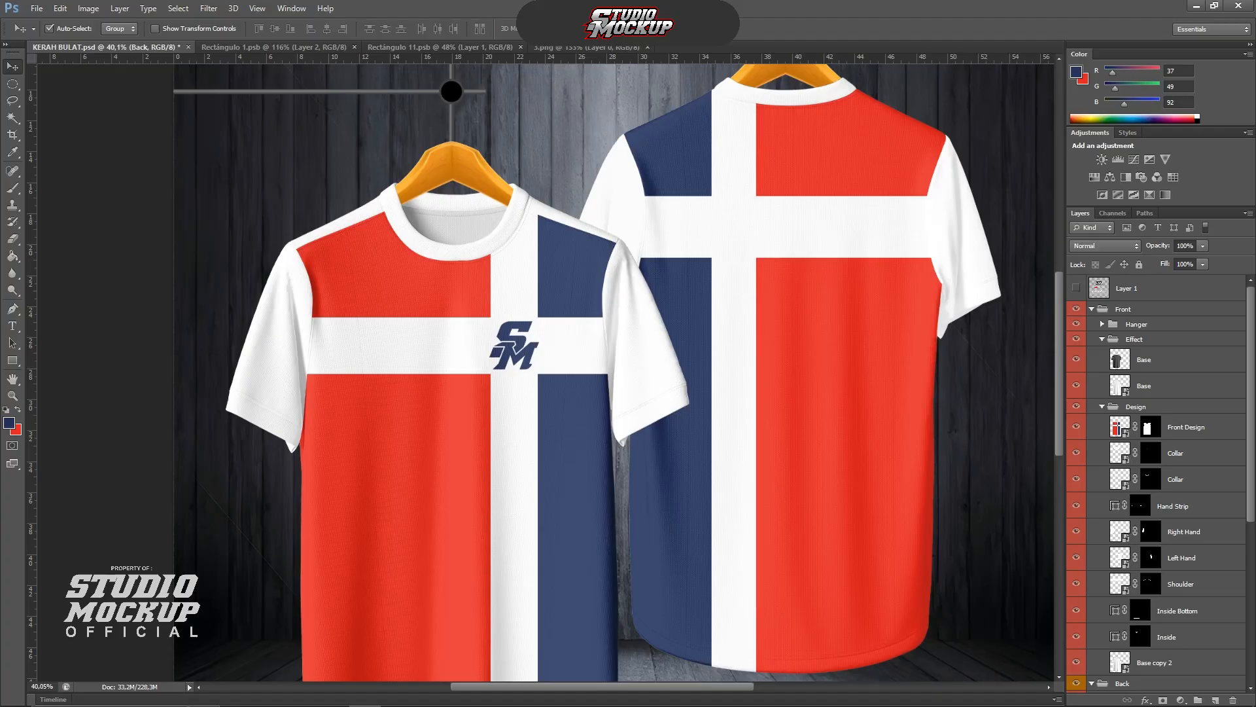
left_click(1120, 453)
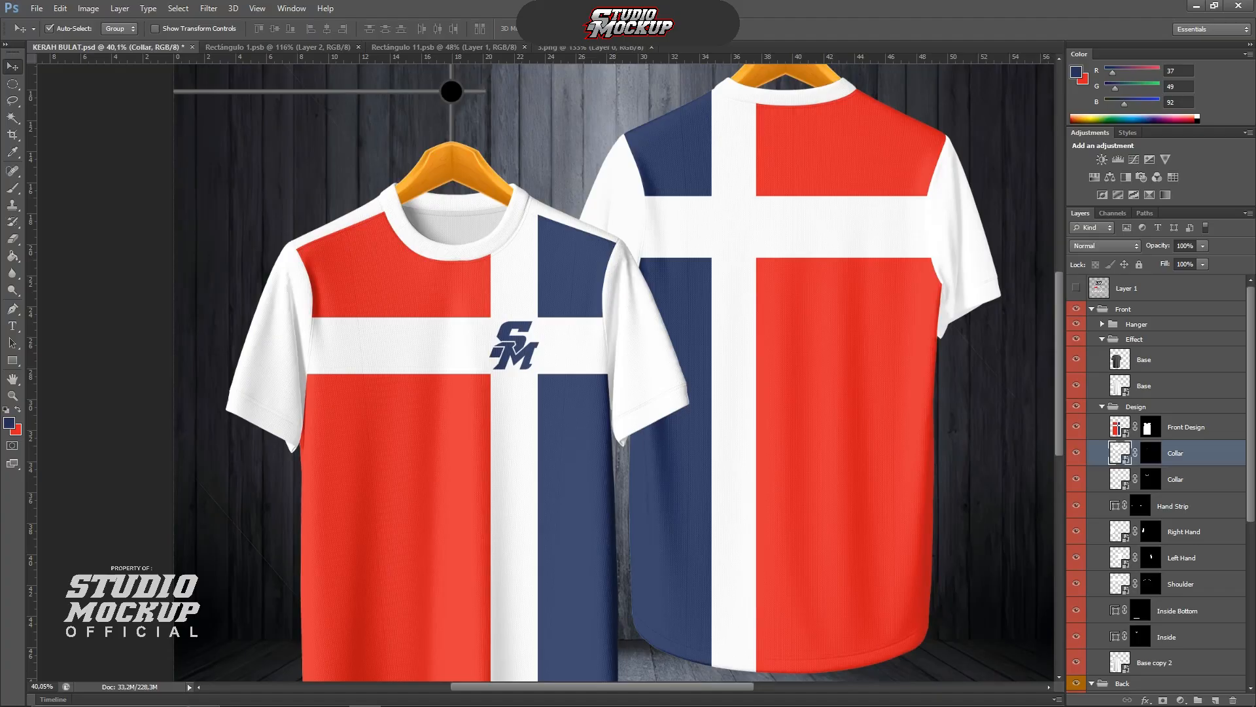
double_click(1120, 452)
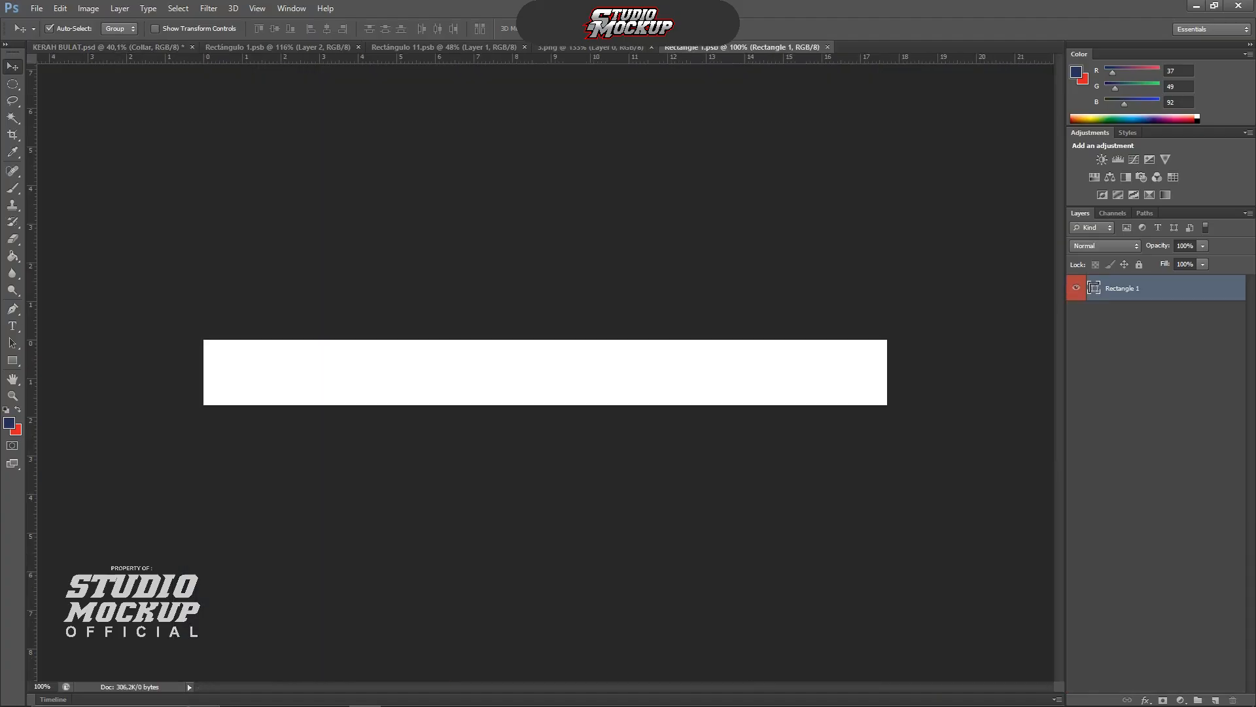
double_click(1094, 288)
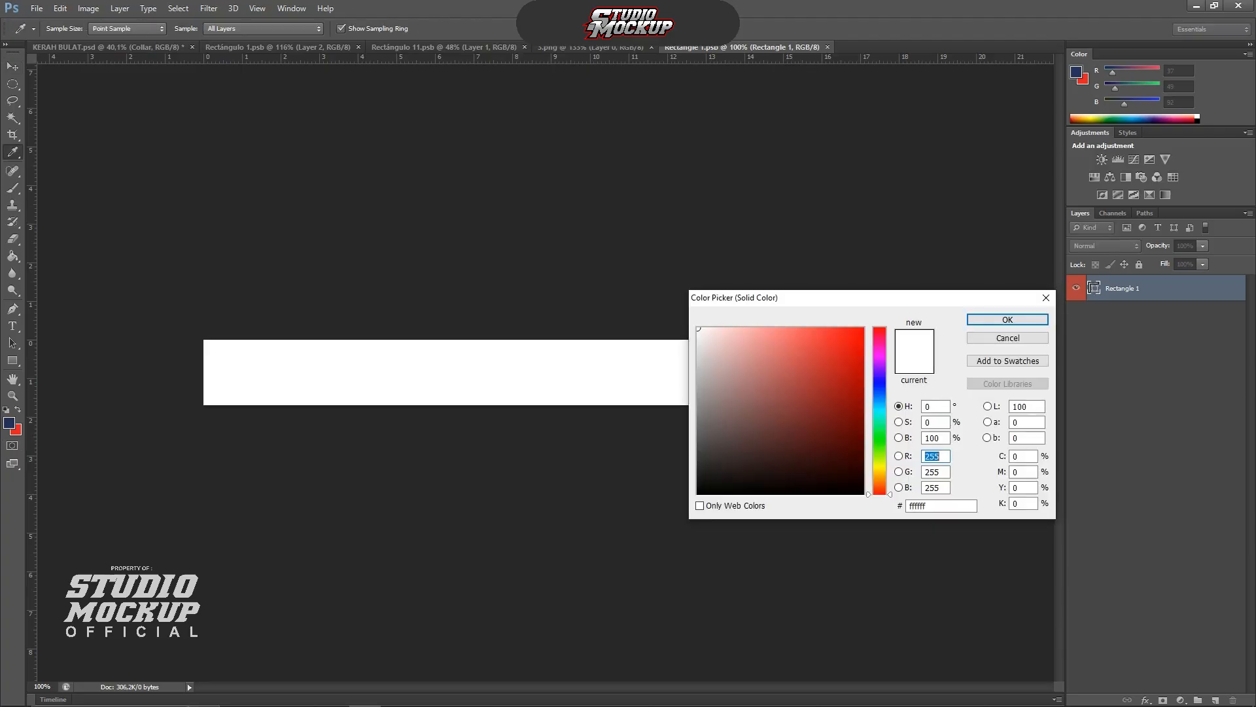
left_click(1076, 72)
left_click(1007, 319)
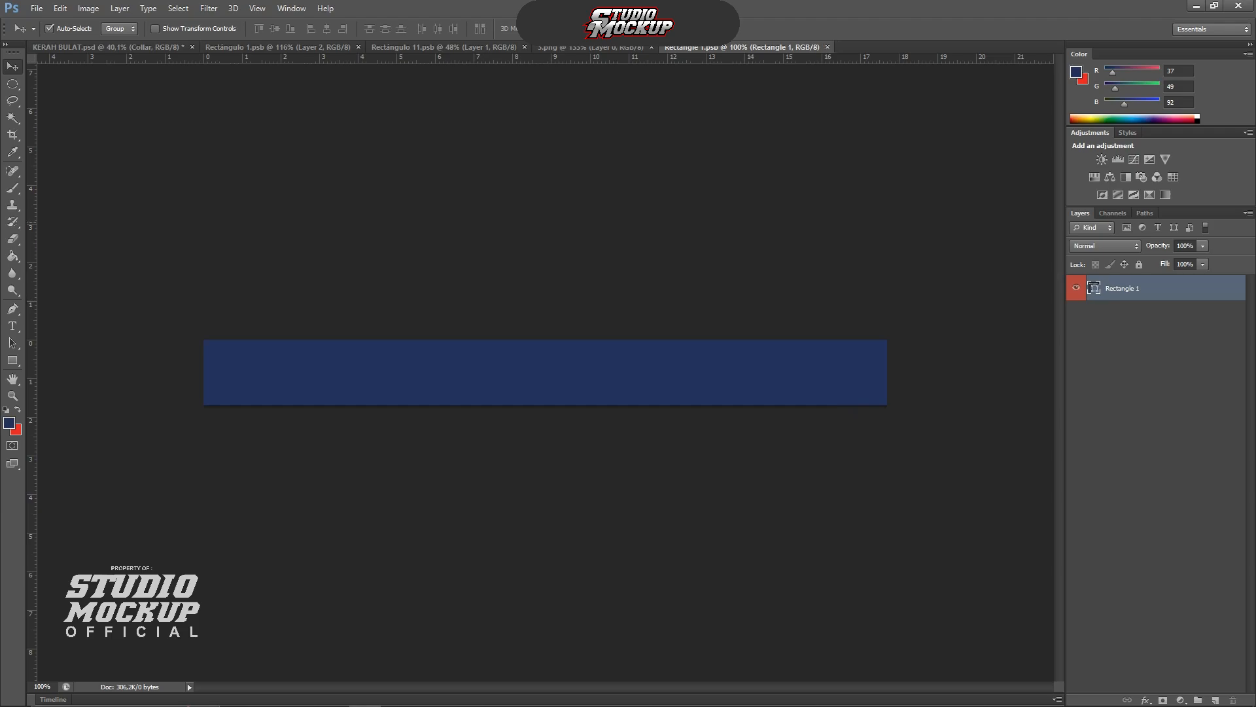
left_click(113, 47)
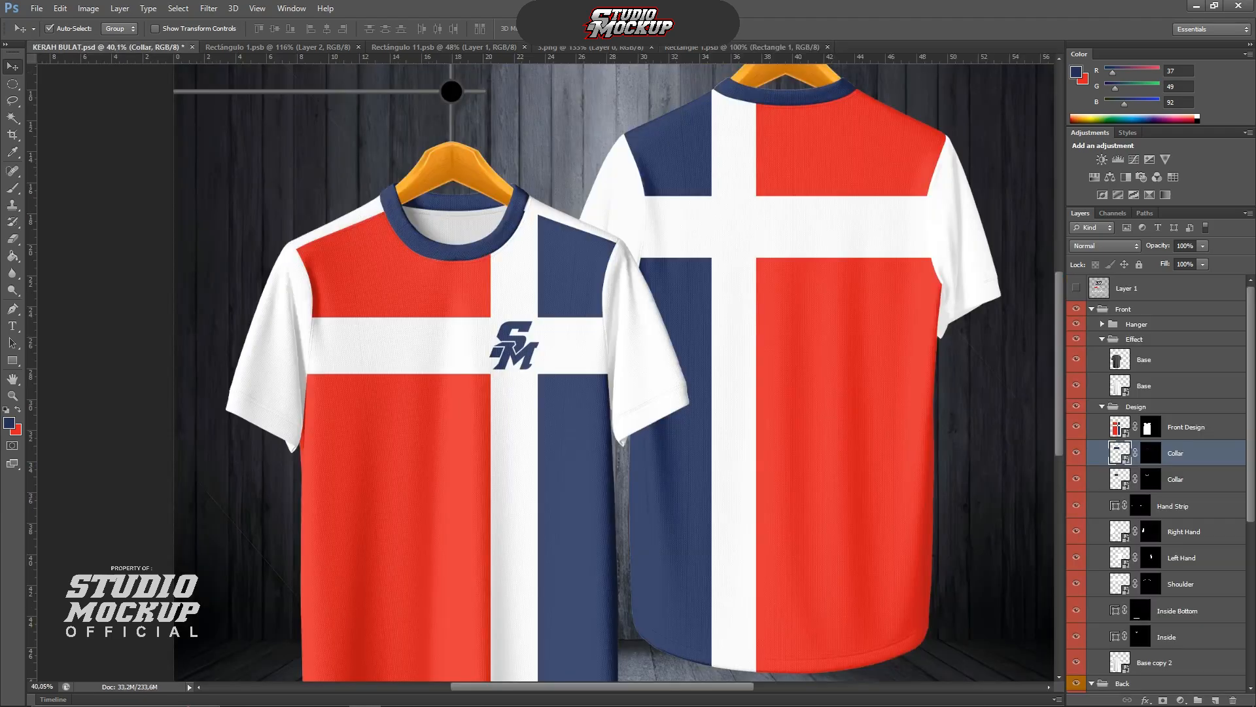
scroll(439, 243, "up", 3)
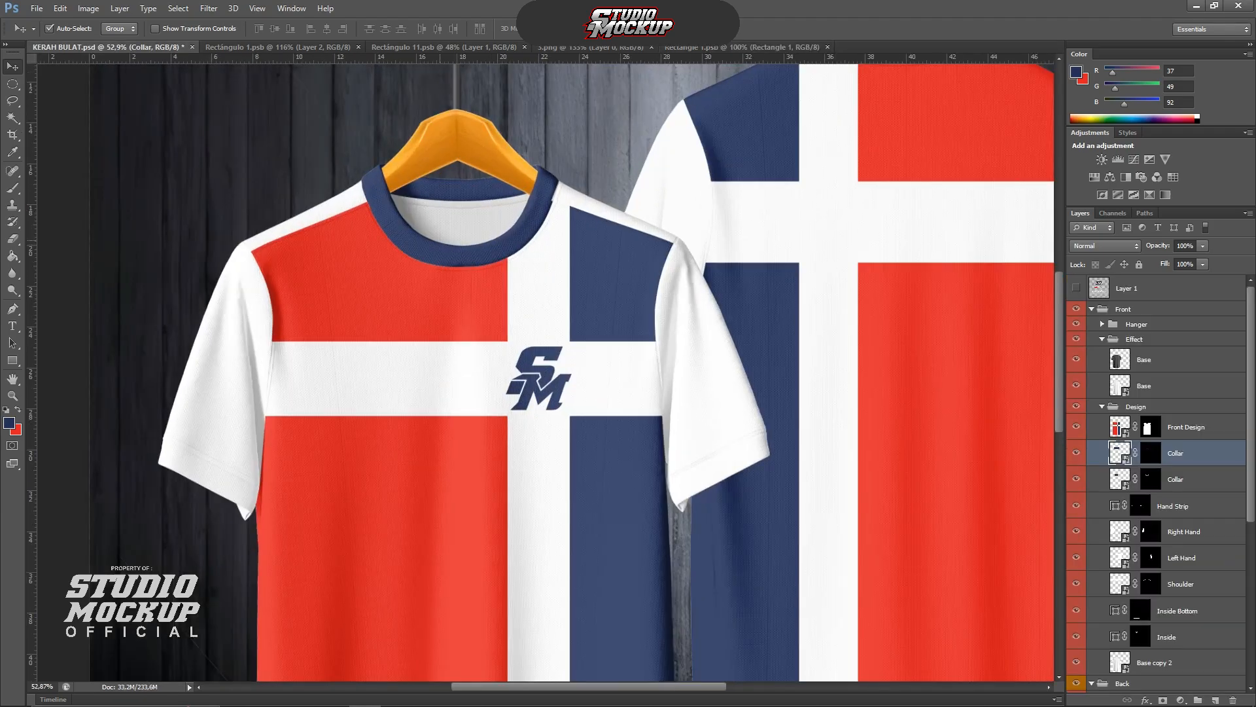
scroll(451, 107, "down", 3)
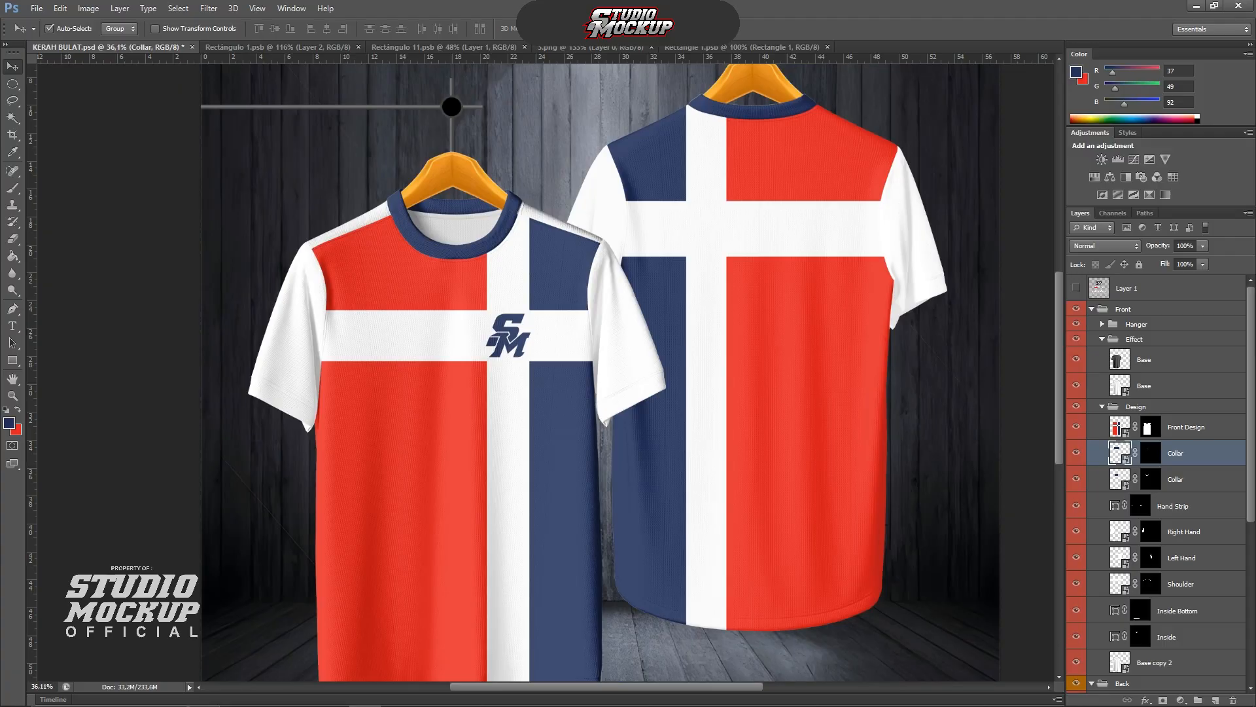
Set the Shoulder smart object's colour fill to navy 25315c, save Rectángulo 21.psb, and return to KERAH BULAT.psd
double_click(1119, 584)
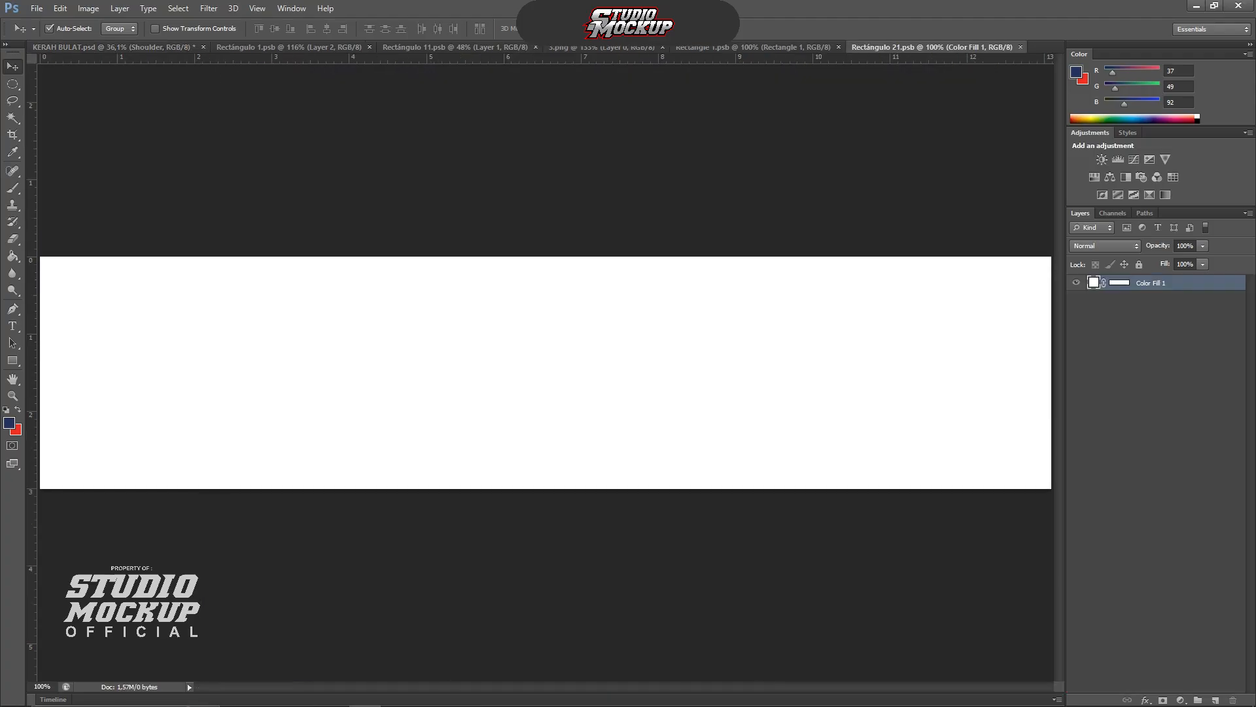
double_click(1094, 283)
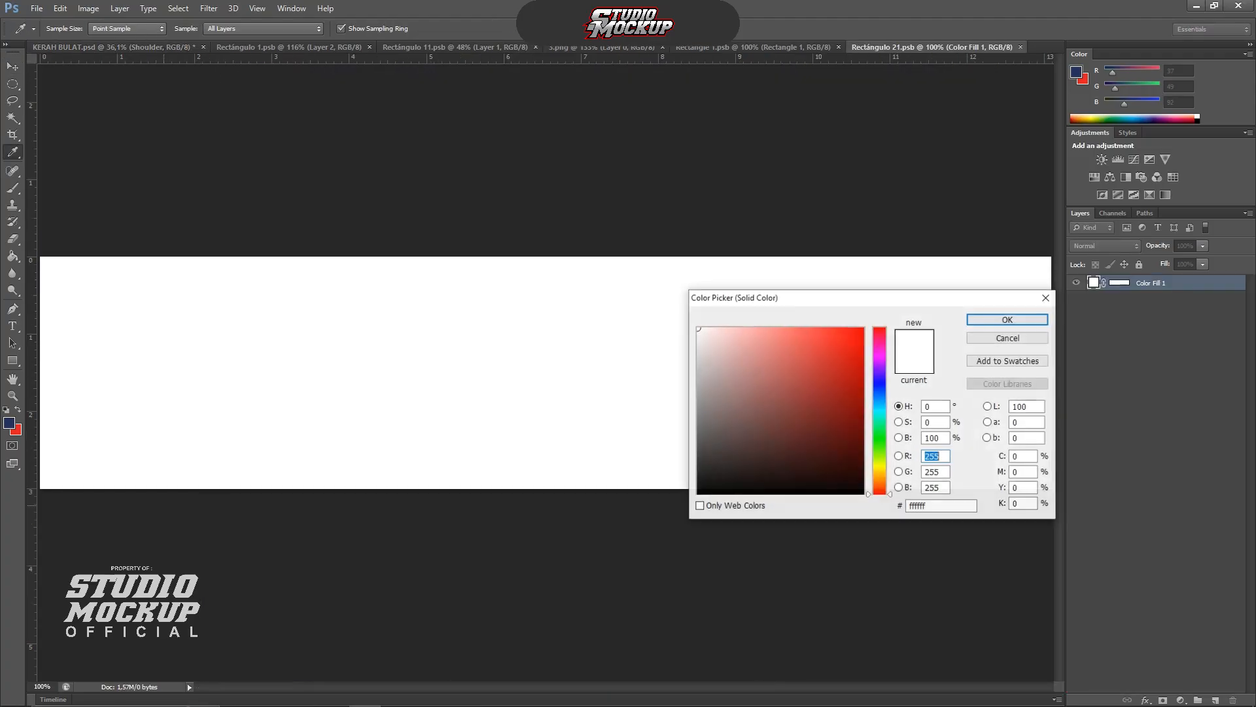
left_click(9, 422)
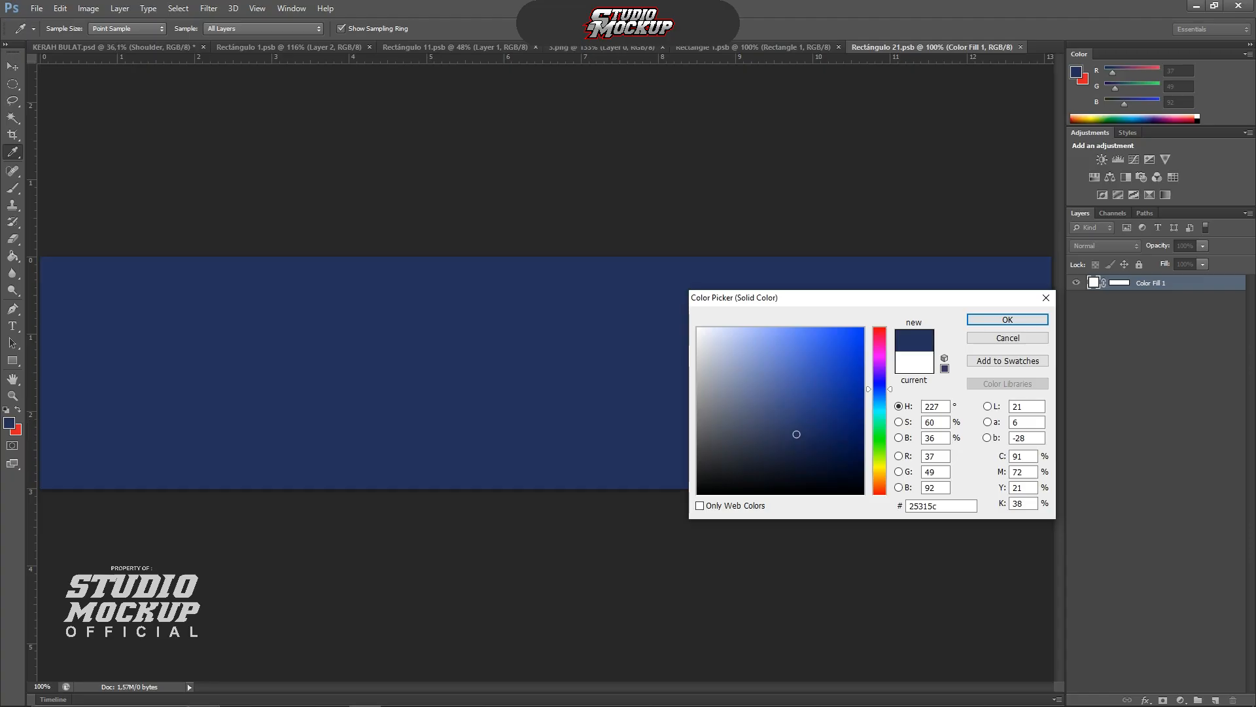
left_click(1008, 320)
scroll(443, 256, "down", 2)
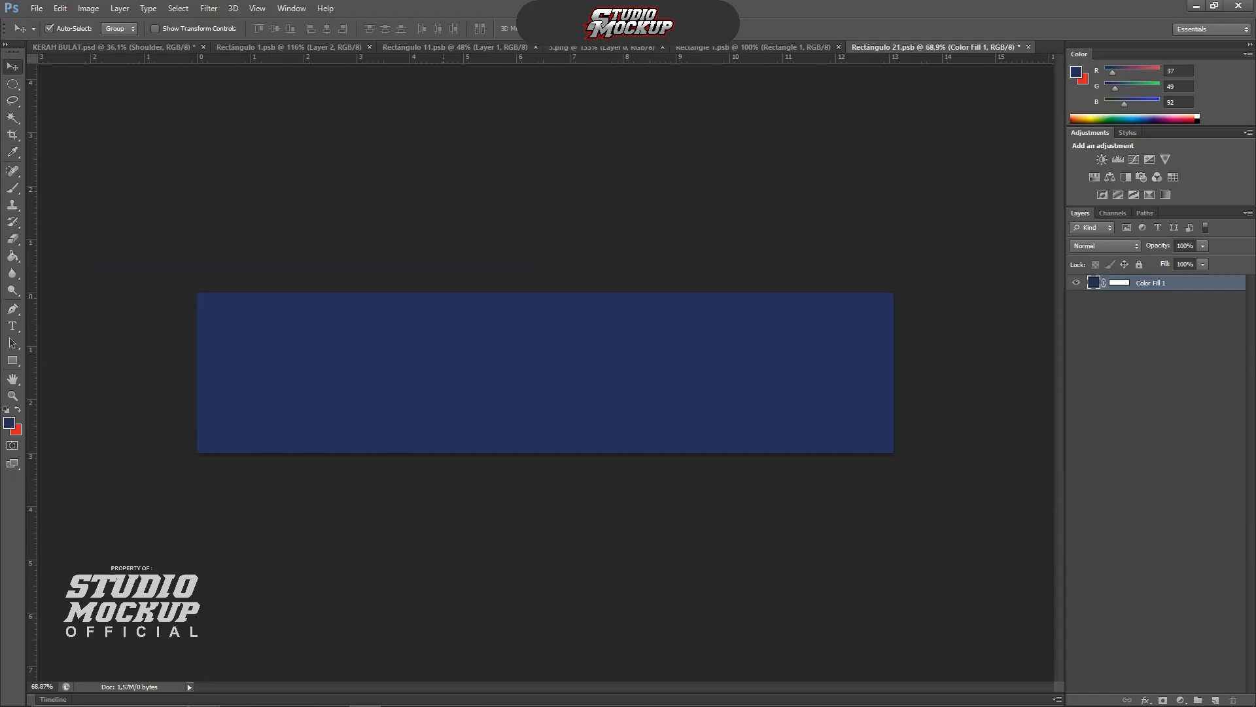
key("ctrl+s")
left_click(131, 47)
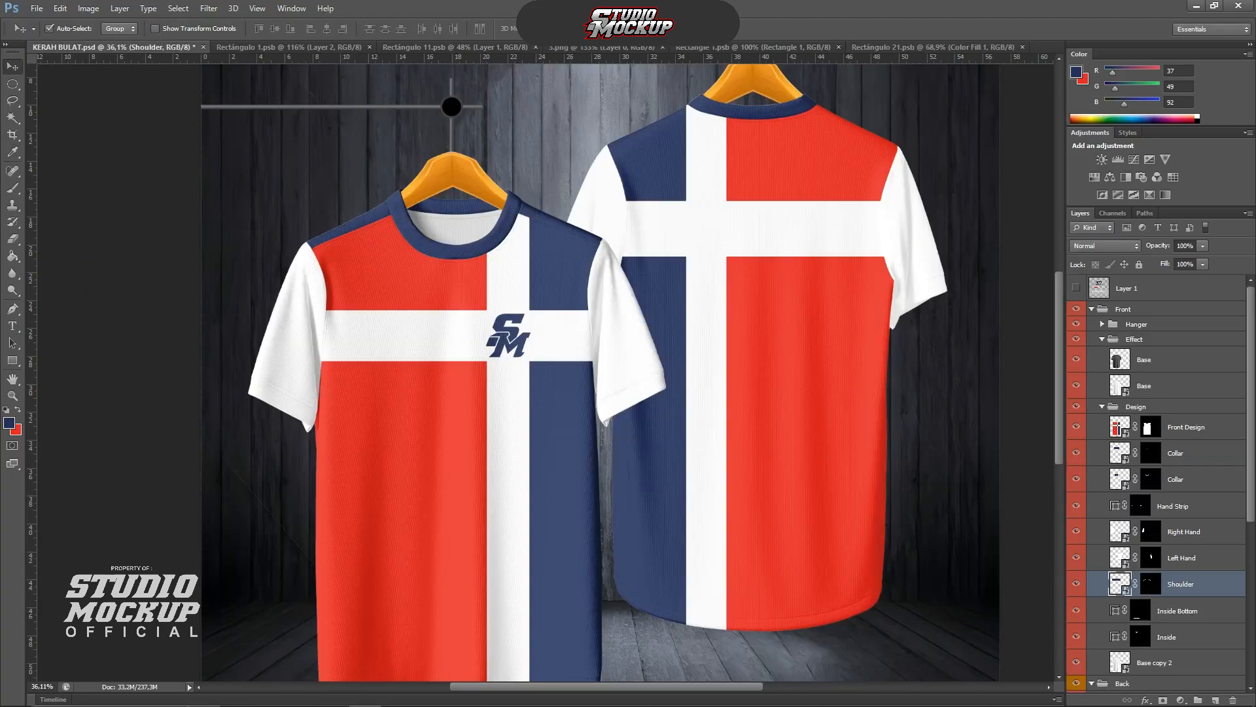
scroll(451, 106, "down", 1)
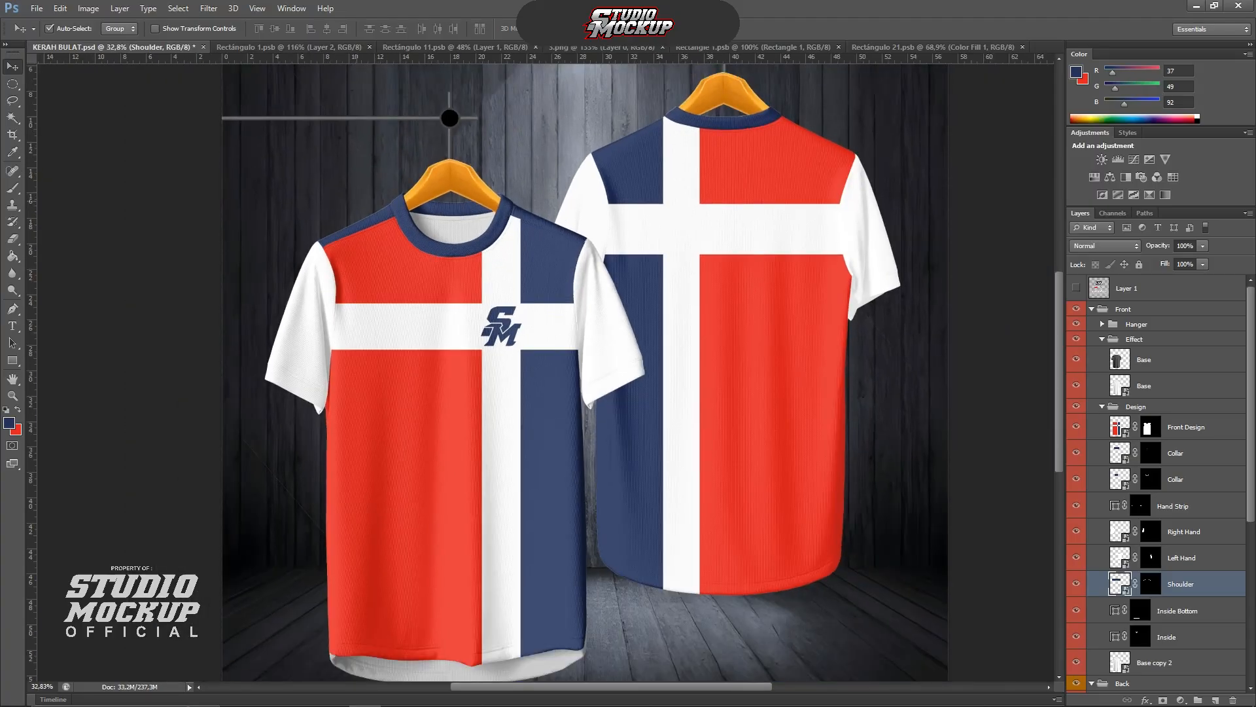
Close Rectángulo 21.psb, the collar's smart object document and the SM logo image
scroll(450, 118, "up", 1)
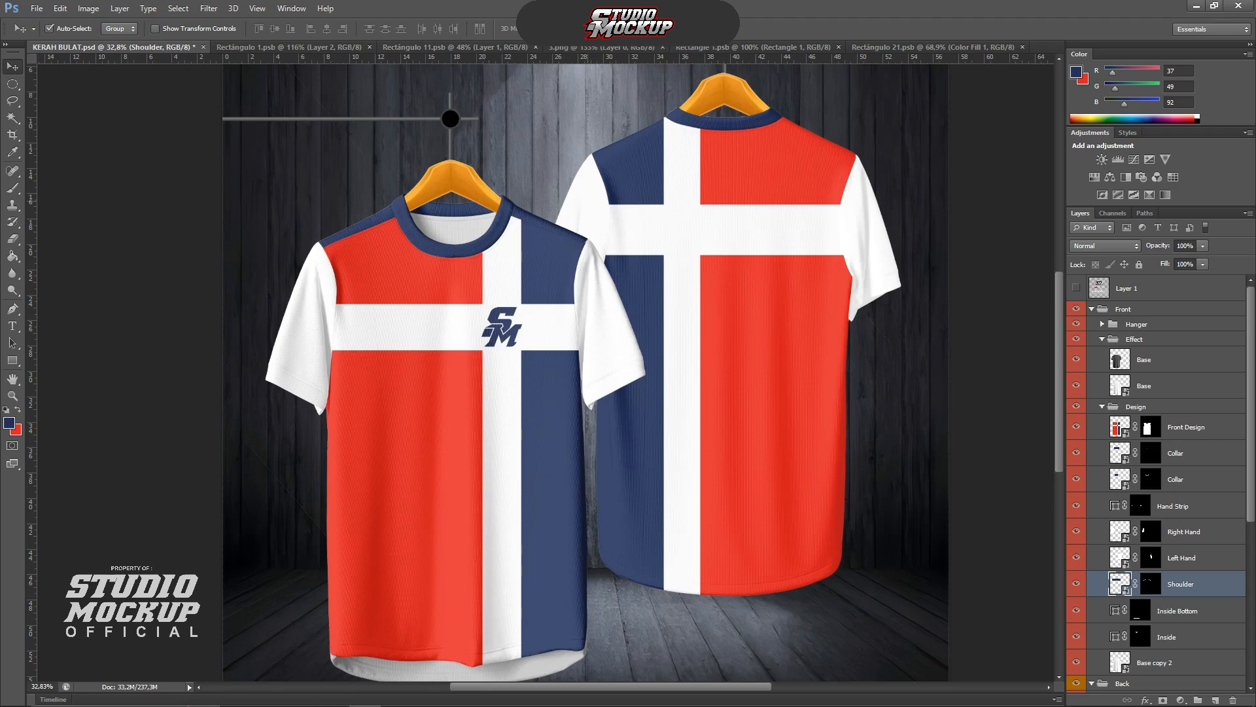
left_click(1022, 47)
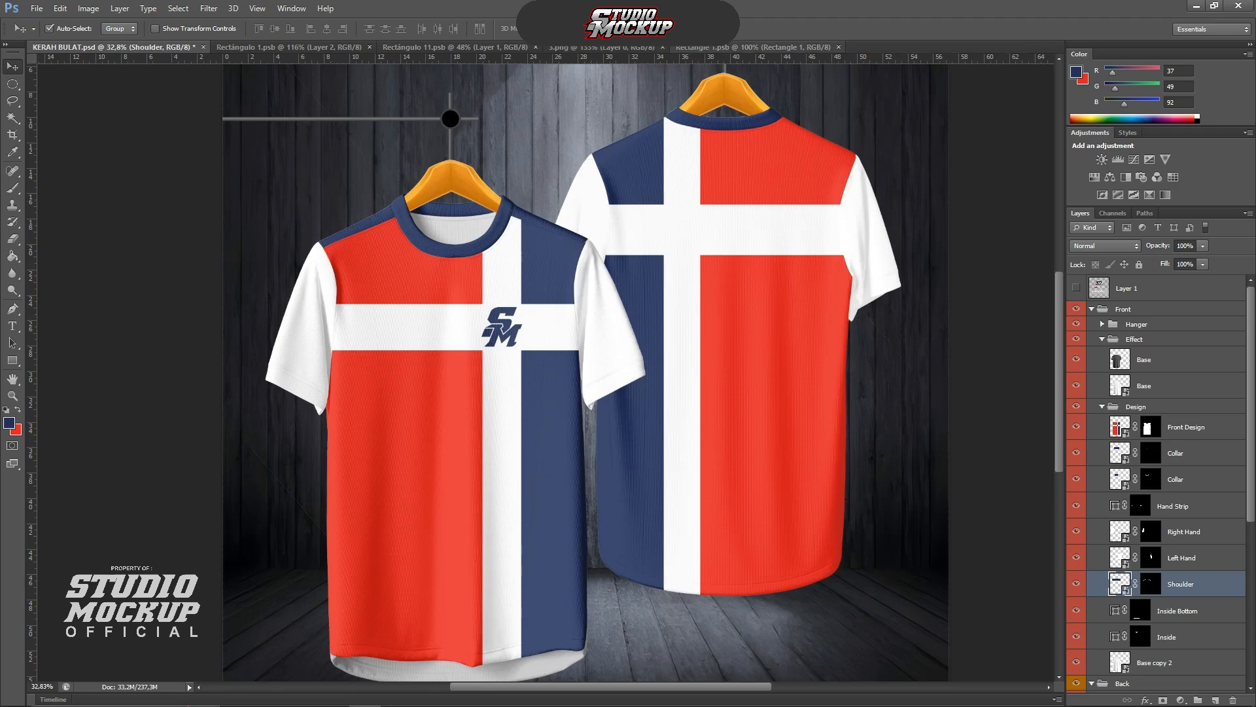
left_click(839, 48)
left_click(648, 48)
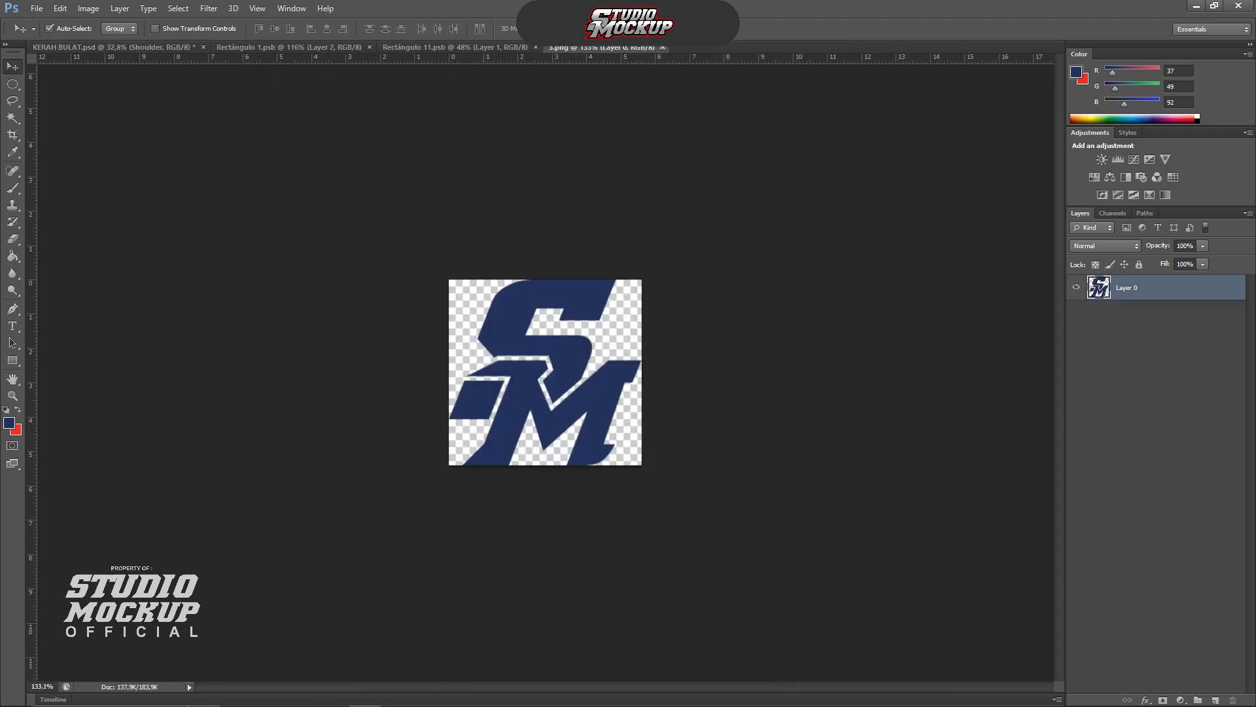
left_click(662, 47)
Close Rectángulo 1.psb and Rectángulo 11.psb, leaving only KERAH BULAT.psd open
left_click(454, 47)
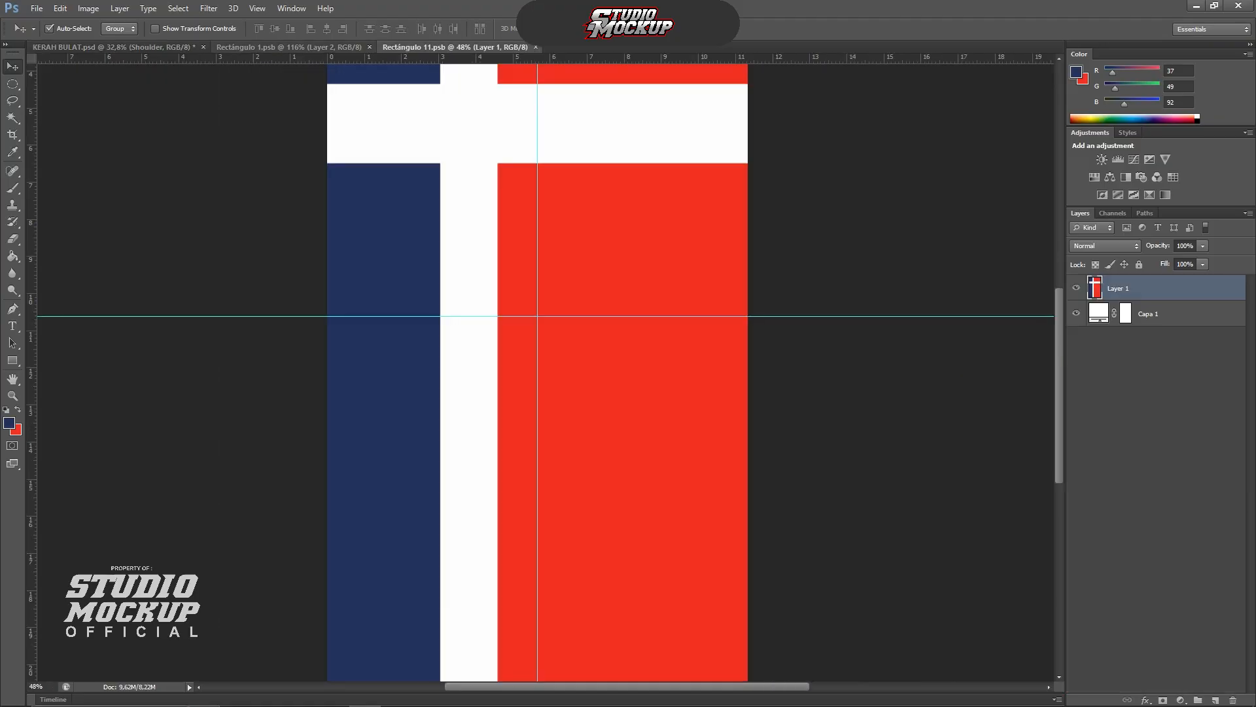
left_click(289, 47)
left_click(131, 47)
scroll(442, 288, "down", 2)
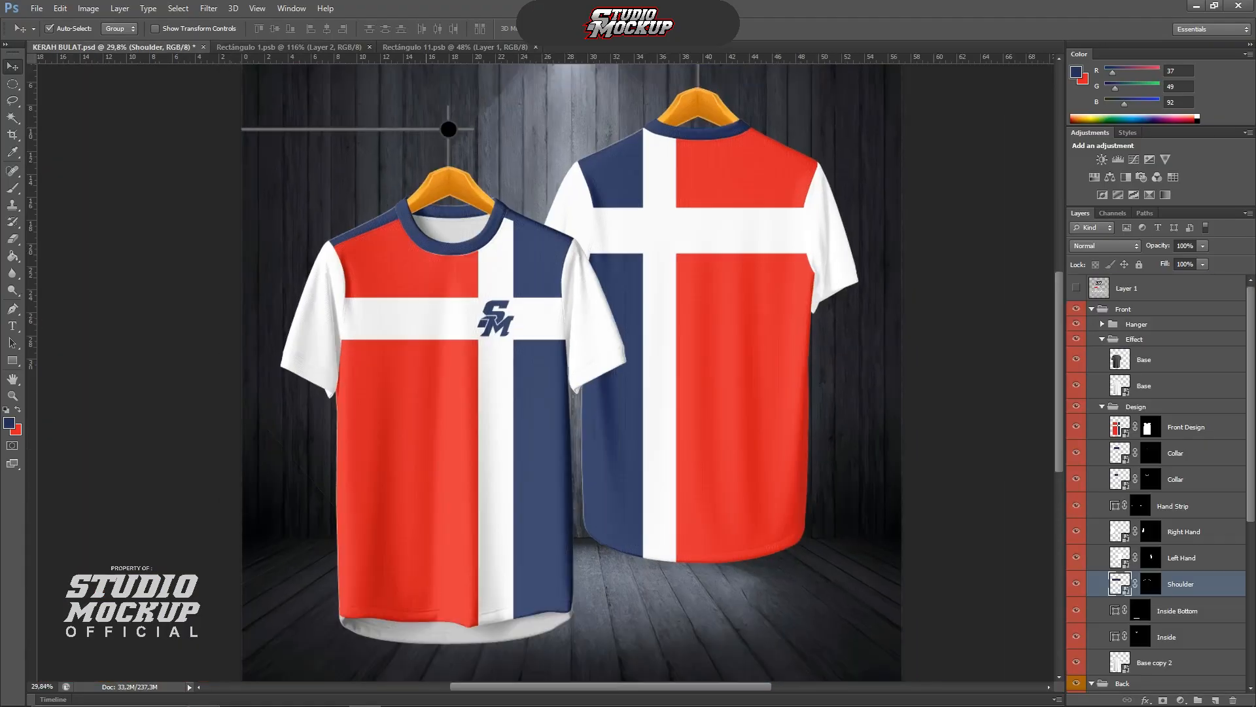
scroll(443, 283, "up", 2)
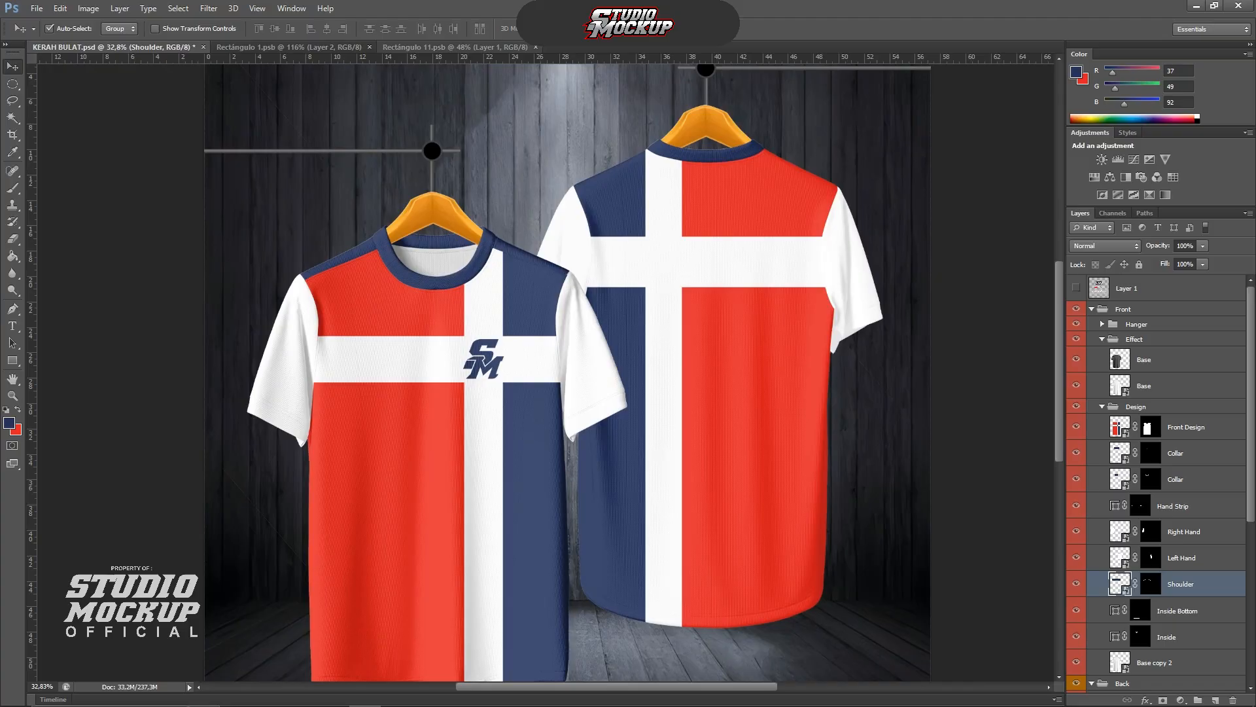
left_click(369, 47)
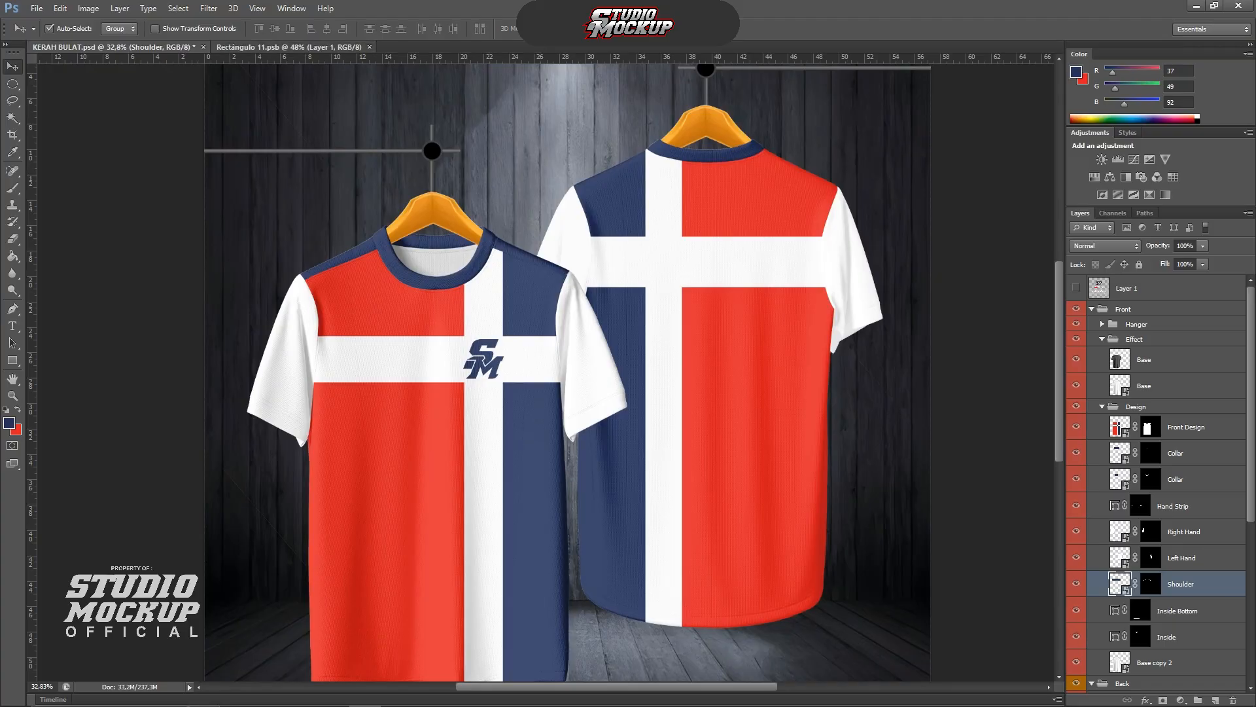
left_click(288, 48)
left_click(370, 47)
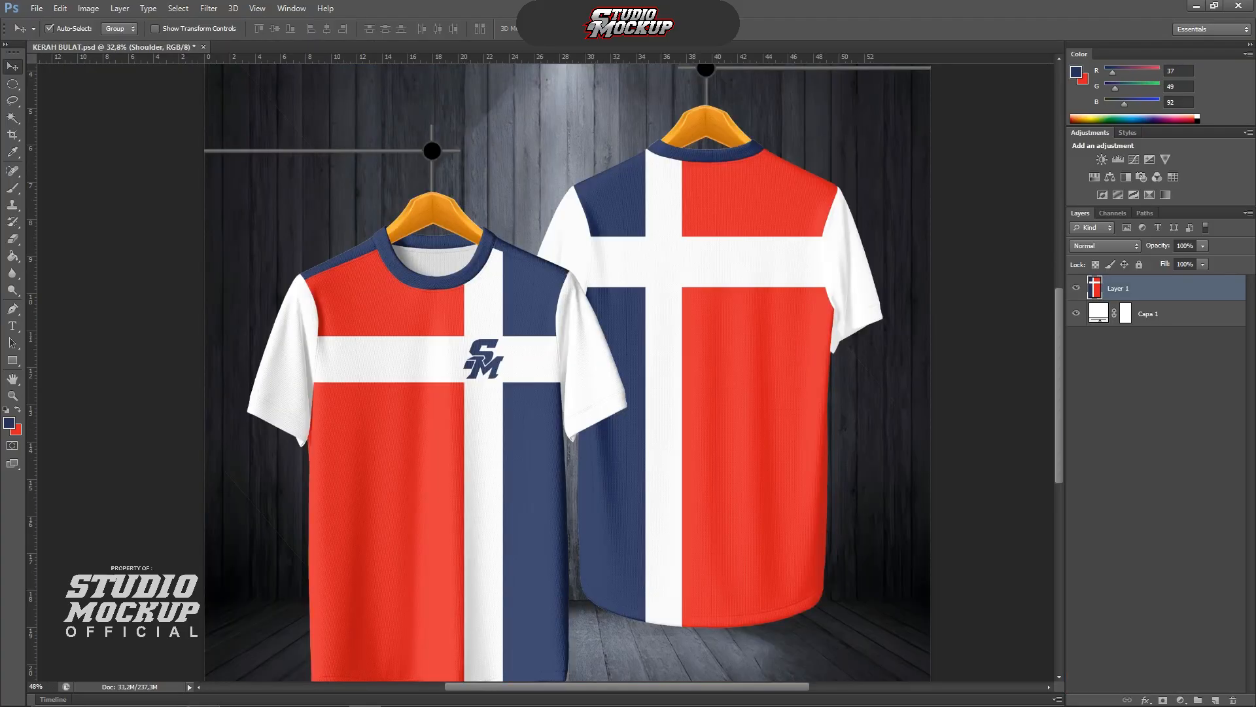
Open the contents of the Back smart object in the Back group's Design folder for editing
scroll(440, 424, "down", 4)
scroll(440, 424, "up", 1)
scroll(440, 424, "up", 1)
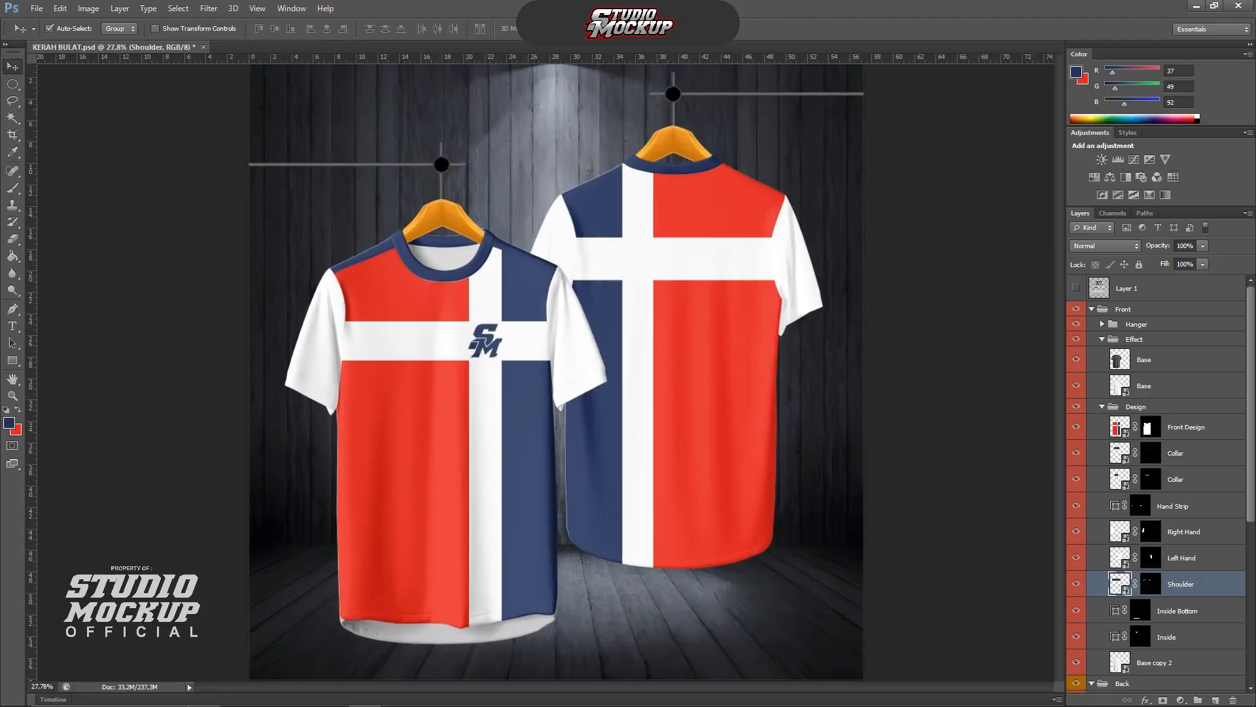
scroll(1158, 485, "down", 5)
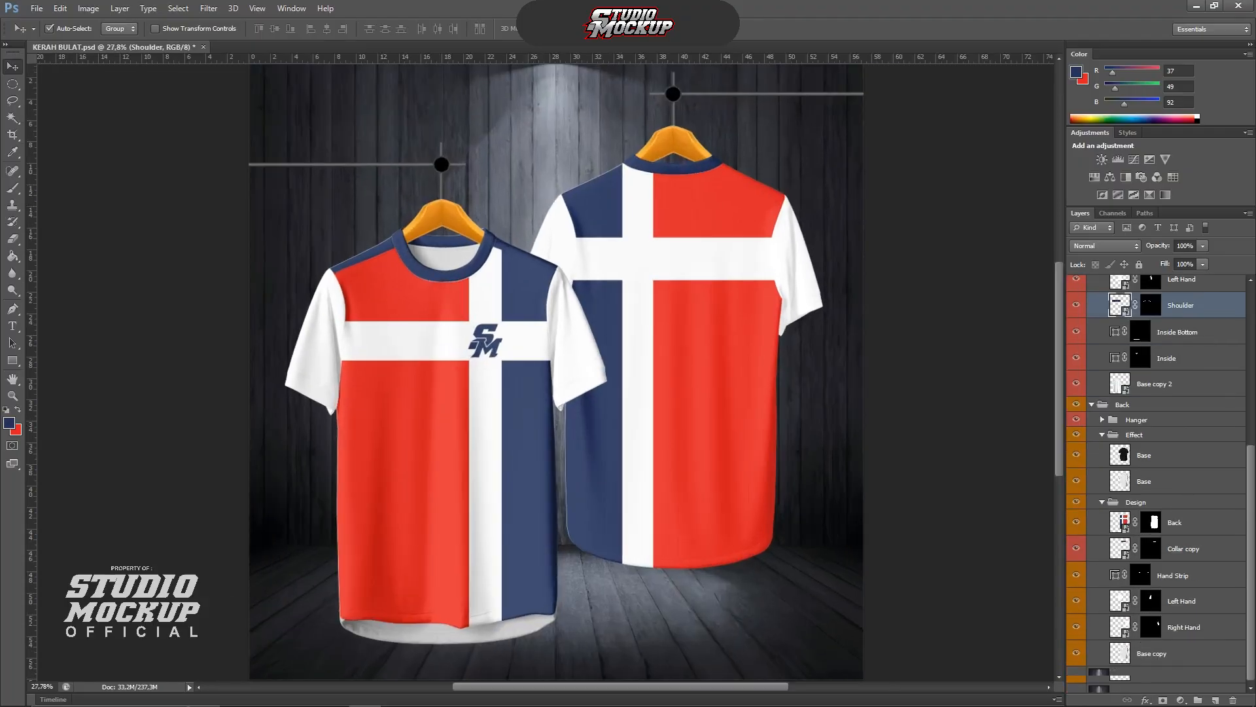
double_click(1120, 522)
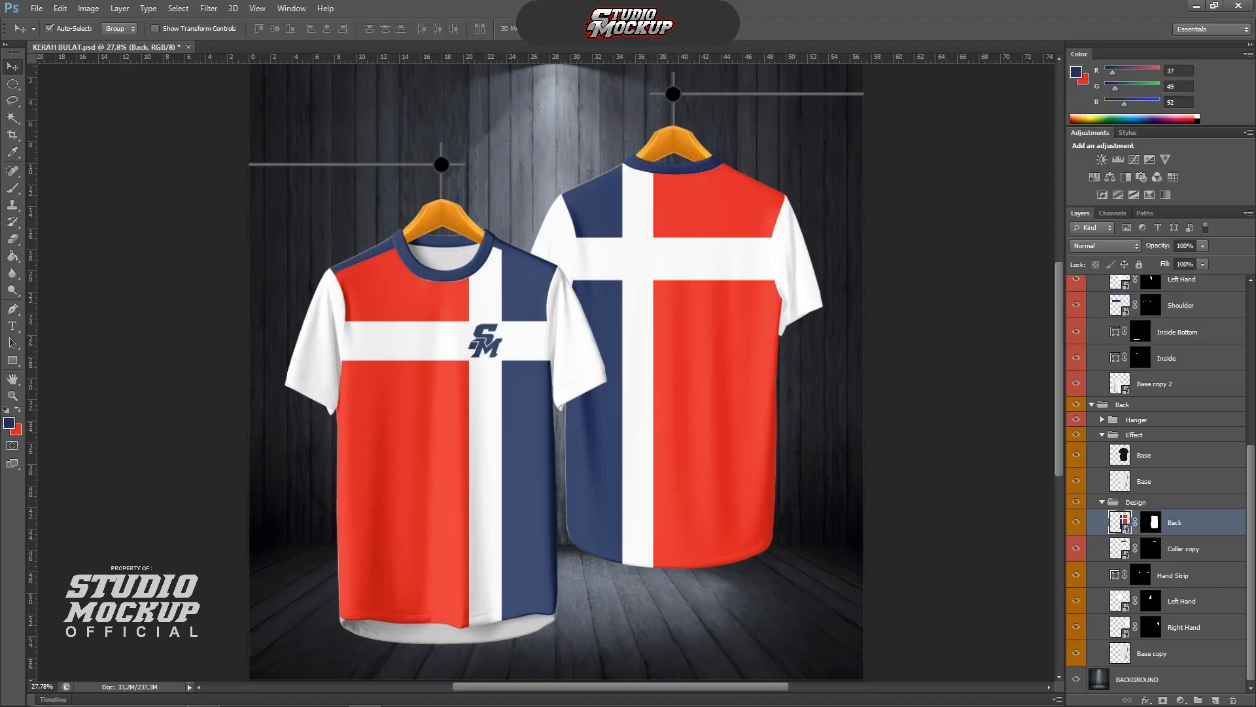
scroll(578, 373, "up", 1)
scroll(578, 234, "up", 1)
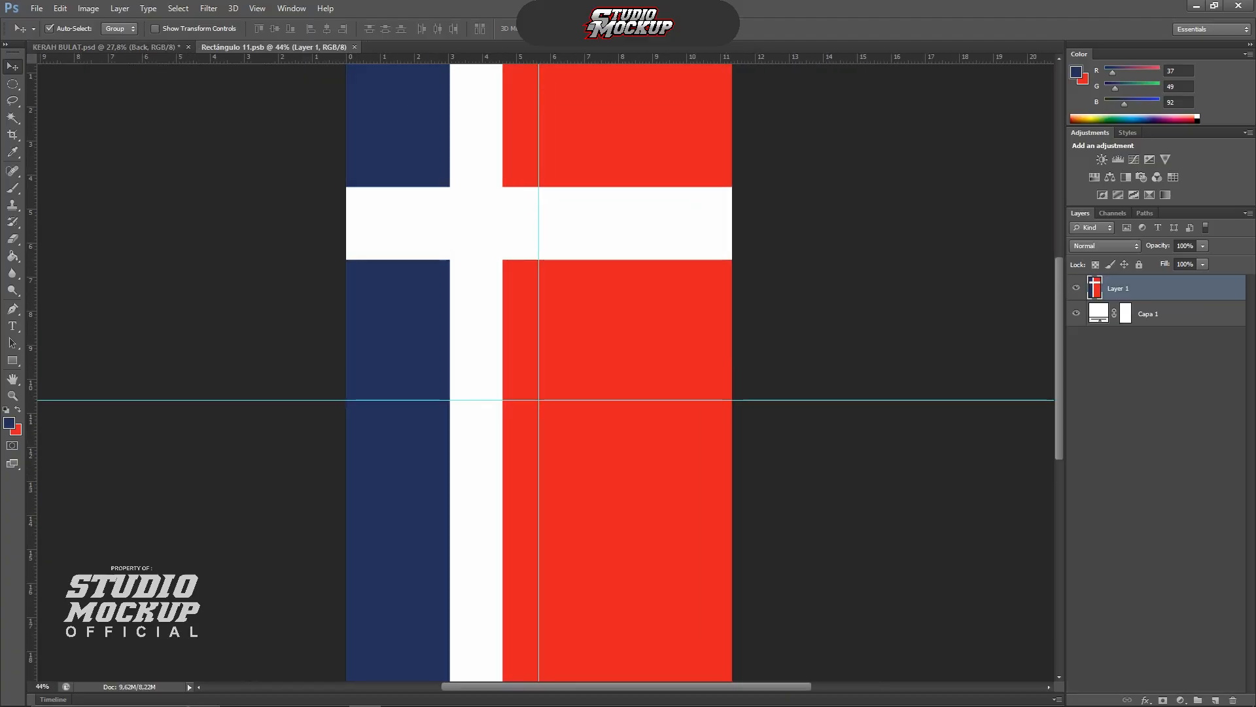
Open 4.png from Pictures and bring its STUDIO MOCKUP lettering into Rectángulo 11.psb, placing it on the white horizontal stripe
left_click(36, 8)
left_click(46, 29)
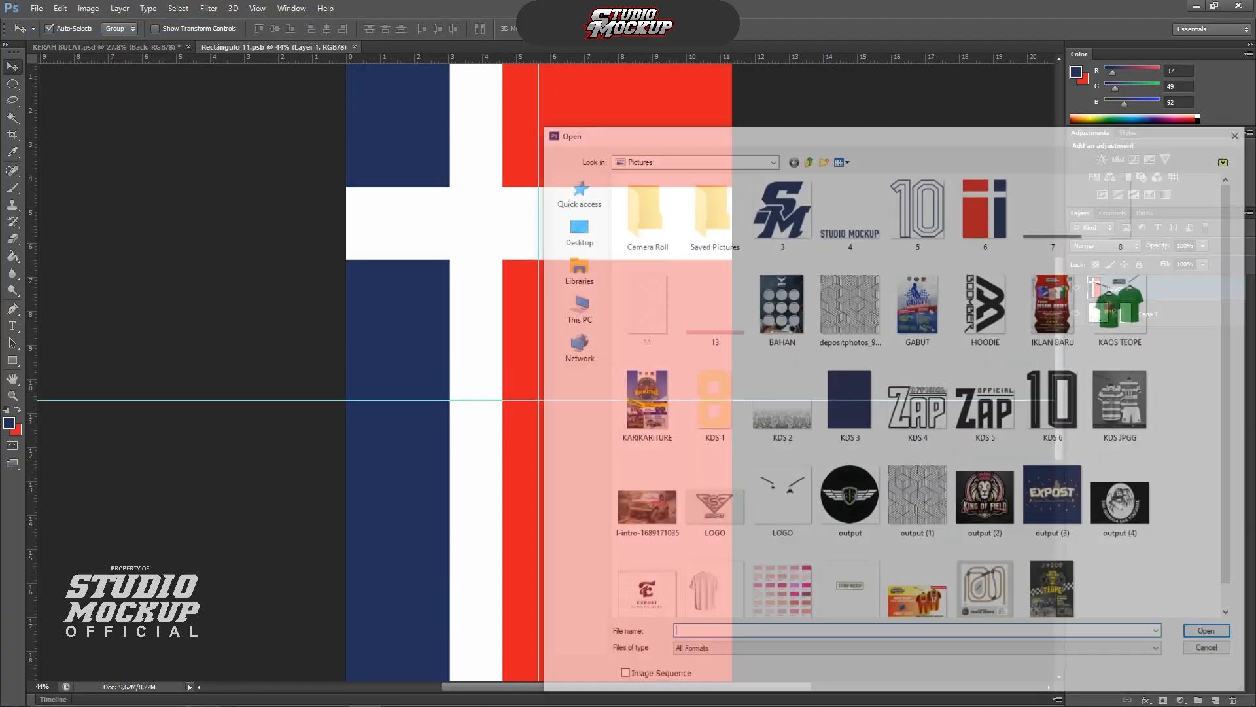
double_click(850, 209)
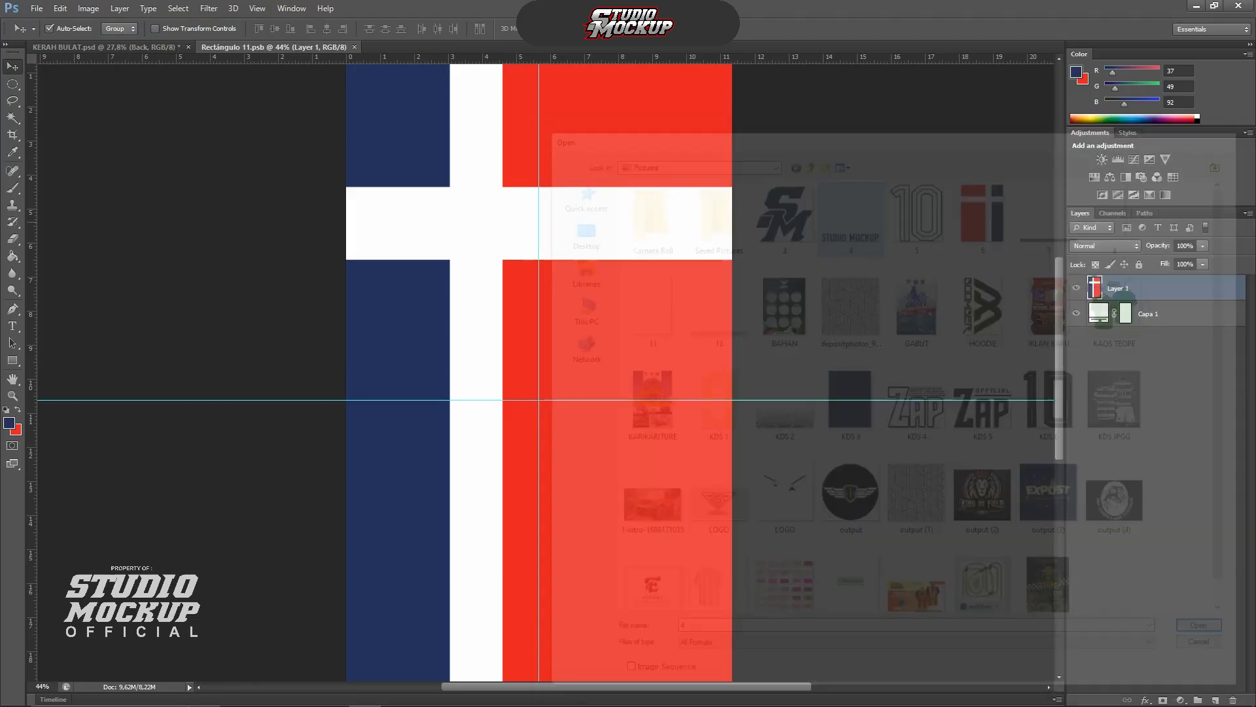
left_click_drag(647, 334, 379, 50)
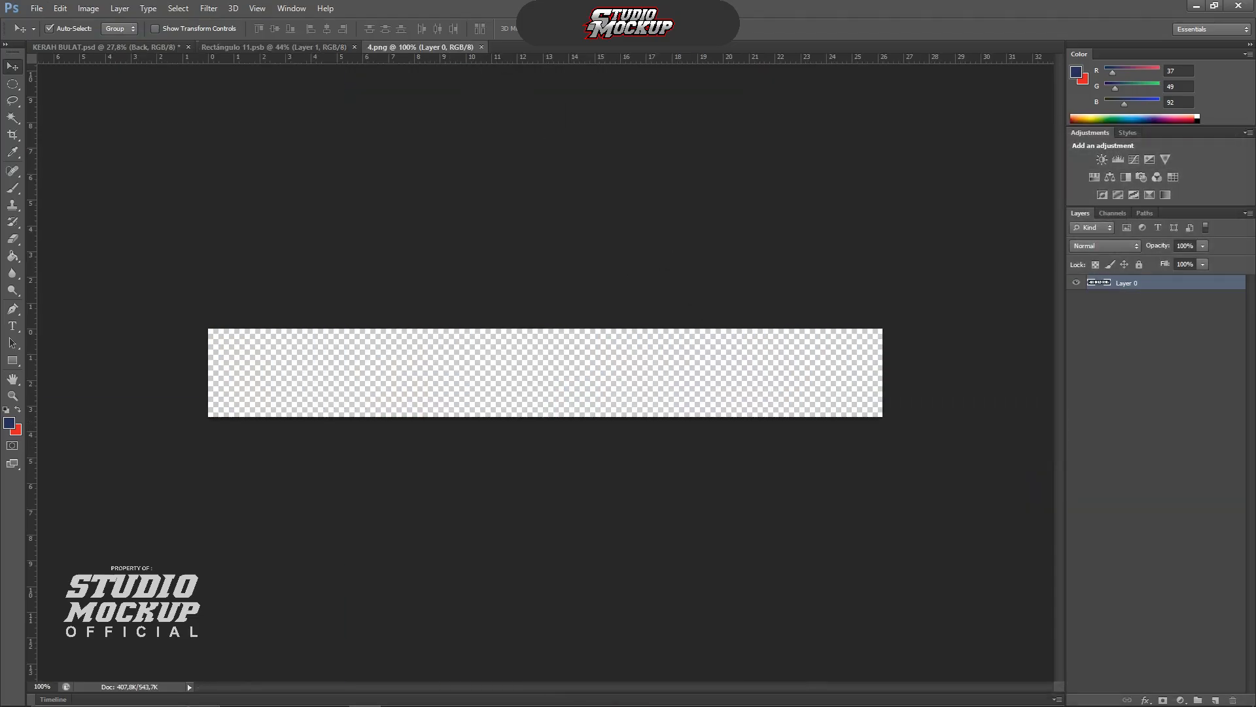
left_click_drag(301, 47, 366, 131)
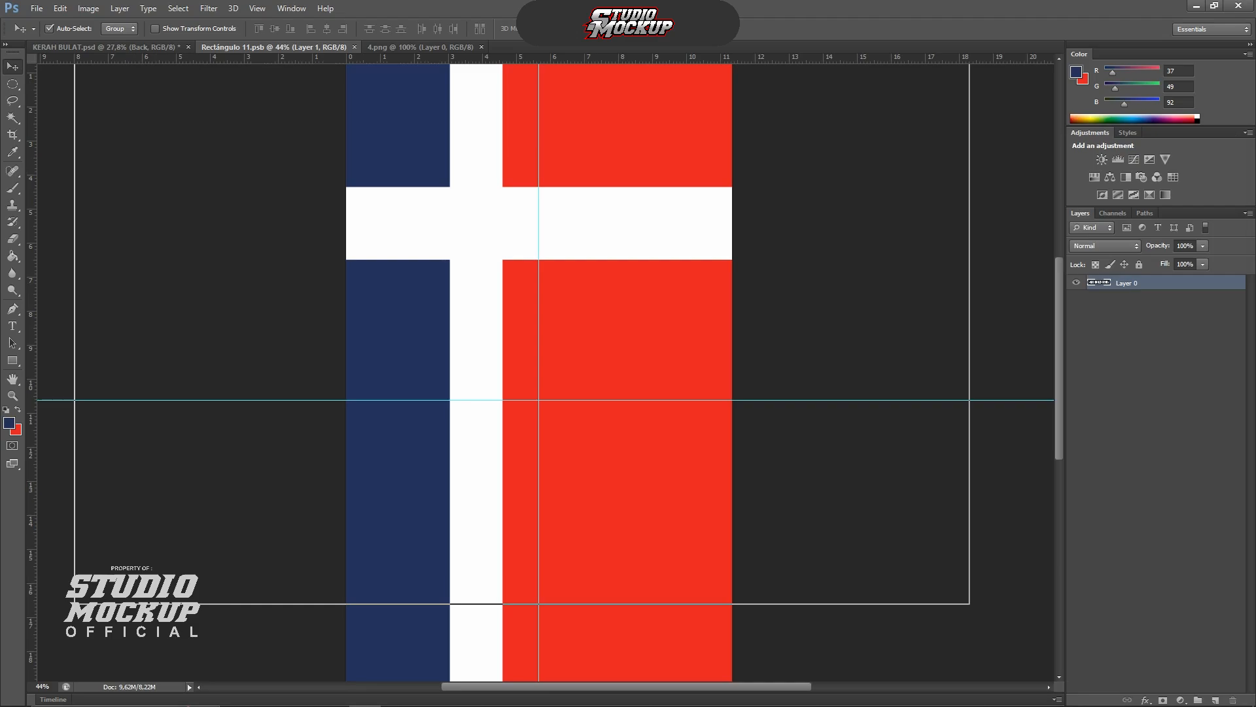
left_click_drag(564, 201, 561, 203)
scroll(561, 202, "up", 5)
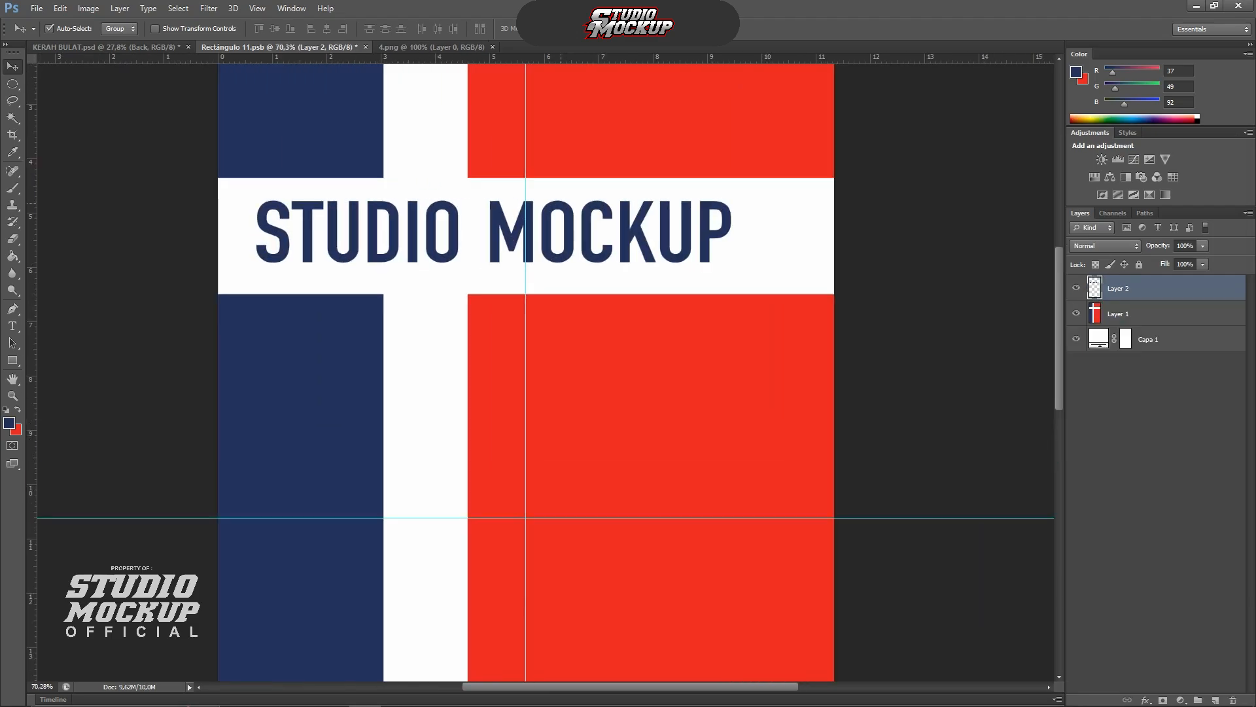
Narrow the STUDIO MOCKUP lettering to about 86.52% width, centre it on the vertical guide within the white stripe, and save Rectángulo 11.psb
key("ctrl+t")
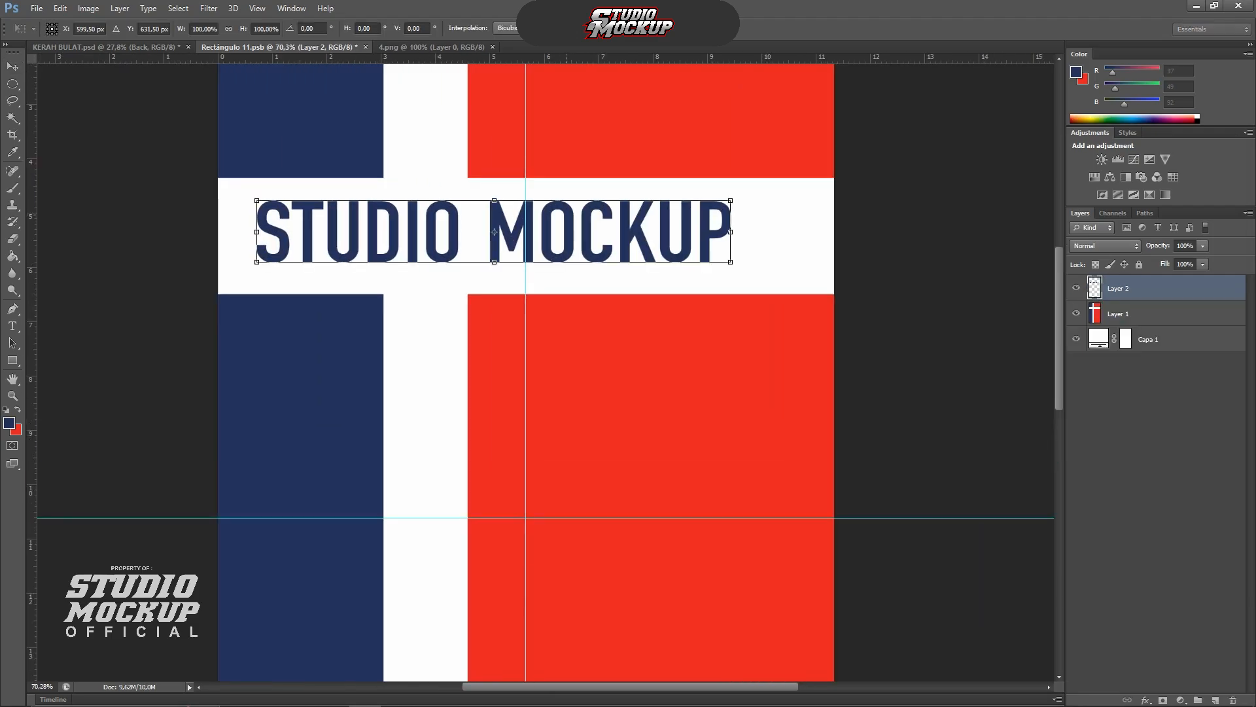
left_click_drag(605, 216, 638, 221)
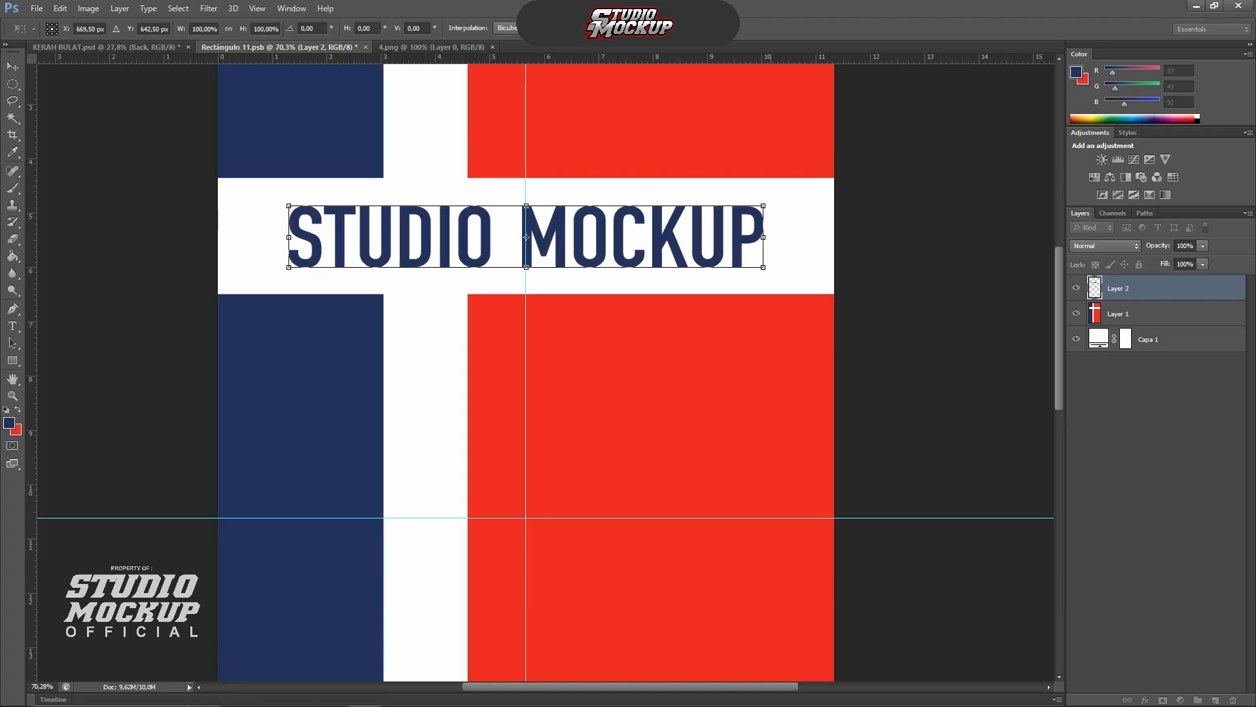
left_click_drag(764, 237, 731, 237)
key("ctrl+s")
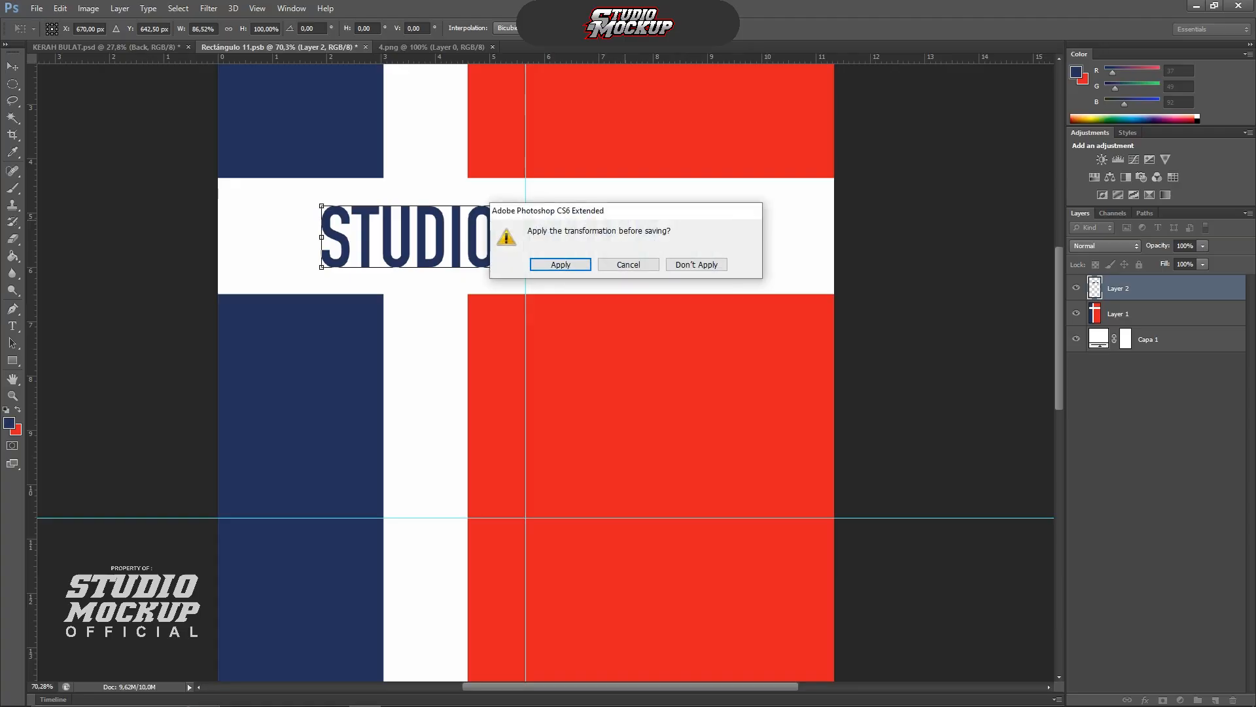
key("Return")
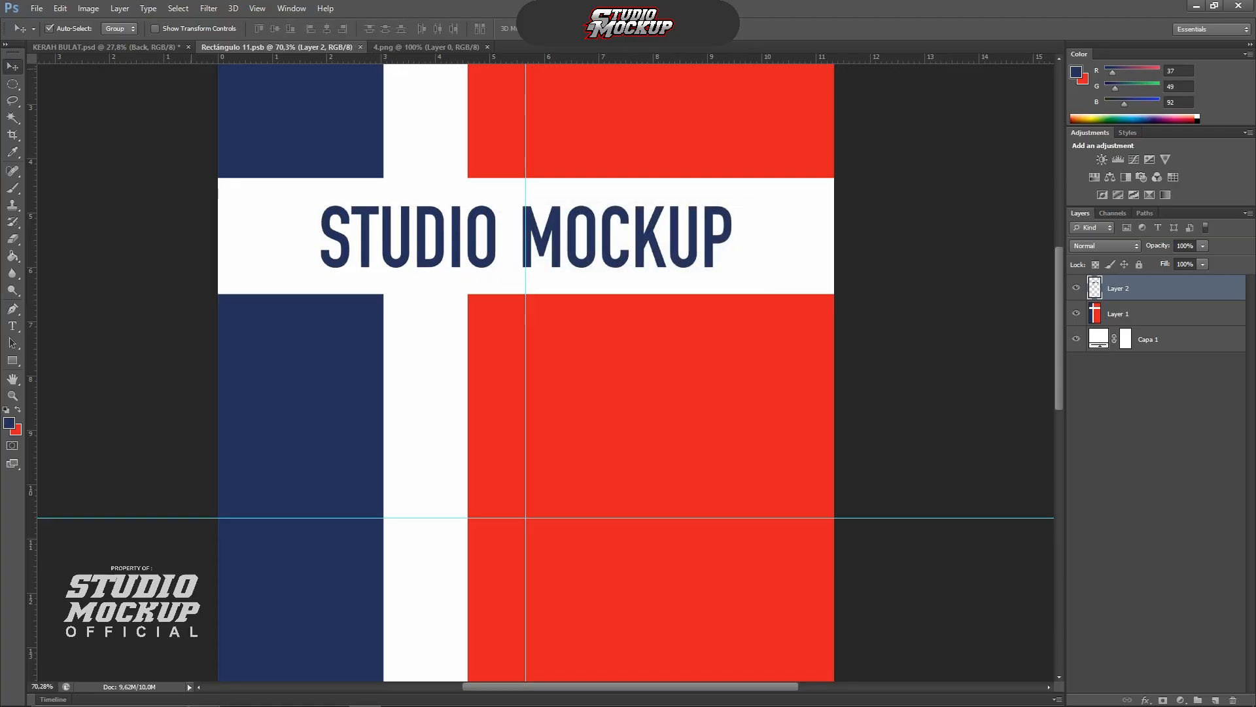
Check the STUDIO MOCKUP lettering on the back shirt in KERAH BULAT.psd and close 4.png
left_click(106, 47)
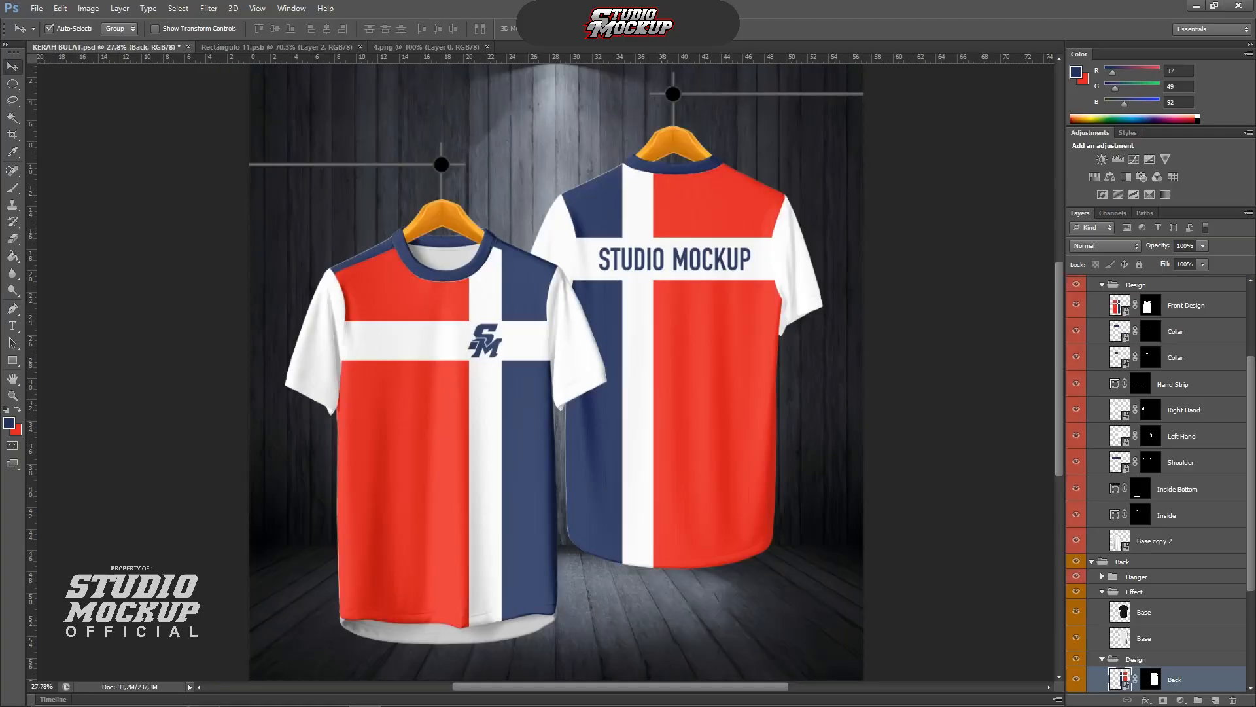
scroll(660, 228, "up", 2)
scroll(667, 232, "down", 2)
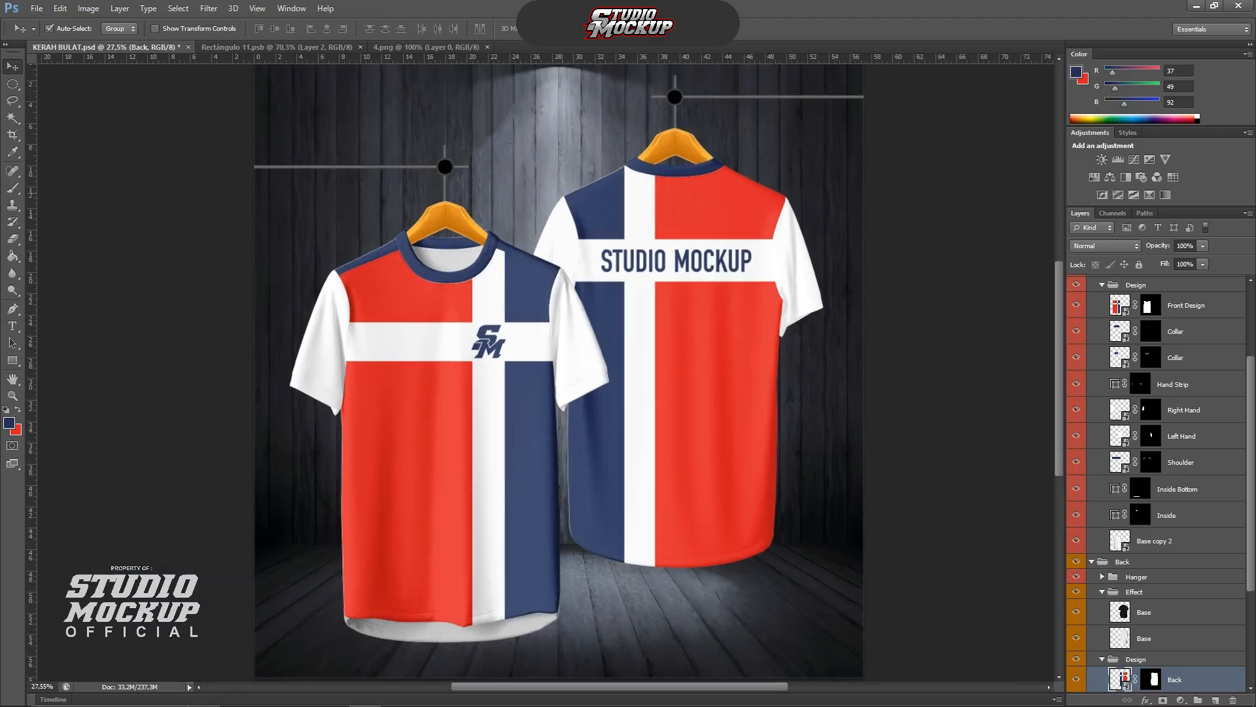
left_click(429, 47)
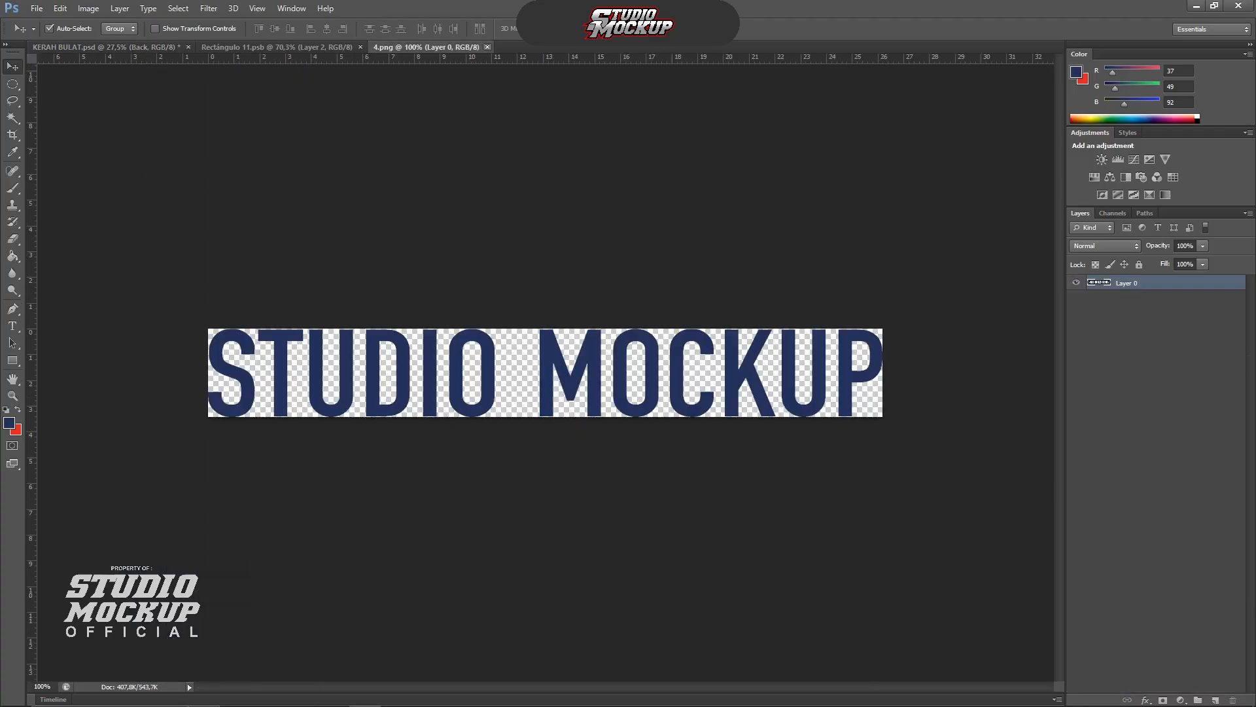
left_click(488, 47)
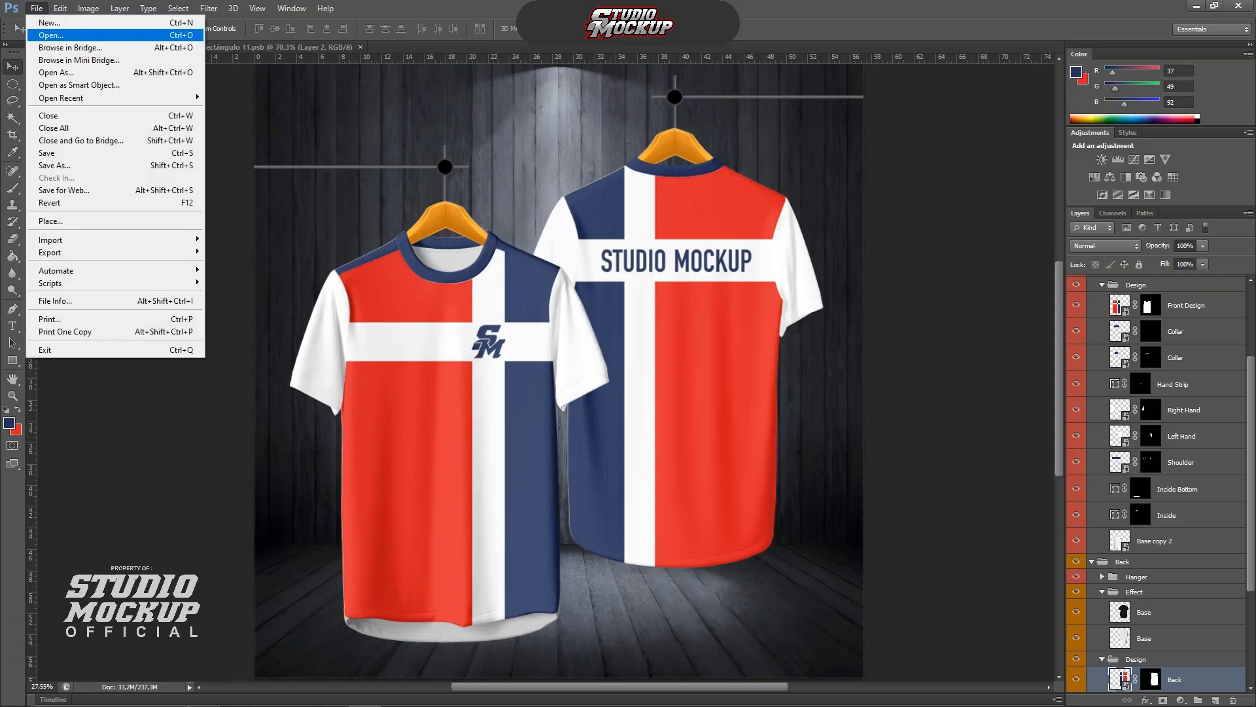
Open 5.png and bring its outlined number 10 into Rectángulo 11.psb, placing it below the STUDIO MOCKUP lettering
left_click(51, 34)
double_click(919, 206)
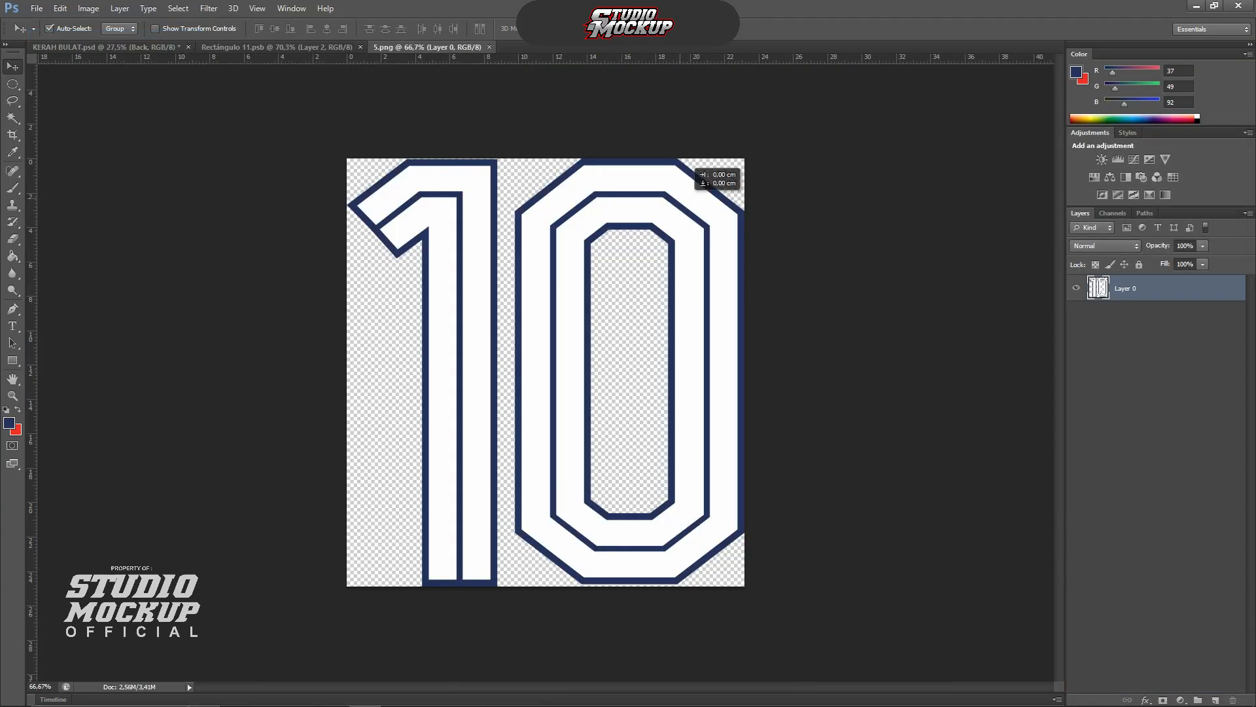
left_click_drag(681, 197, 582, 378)
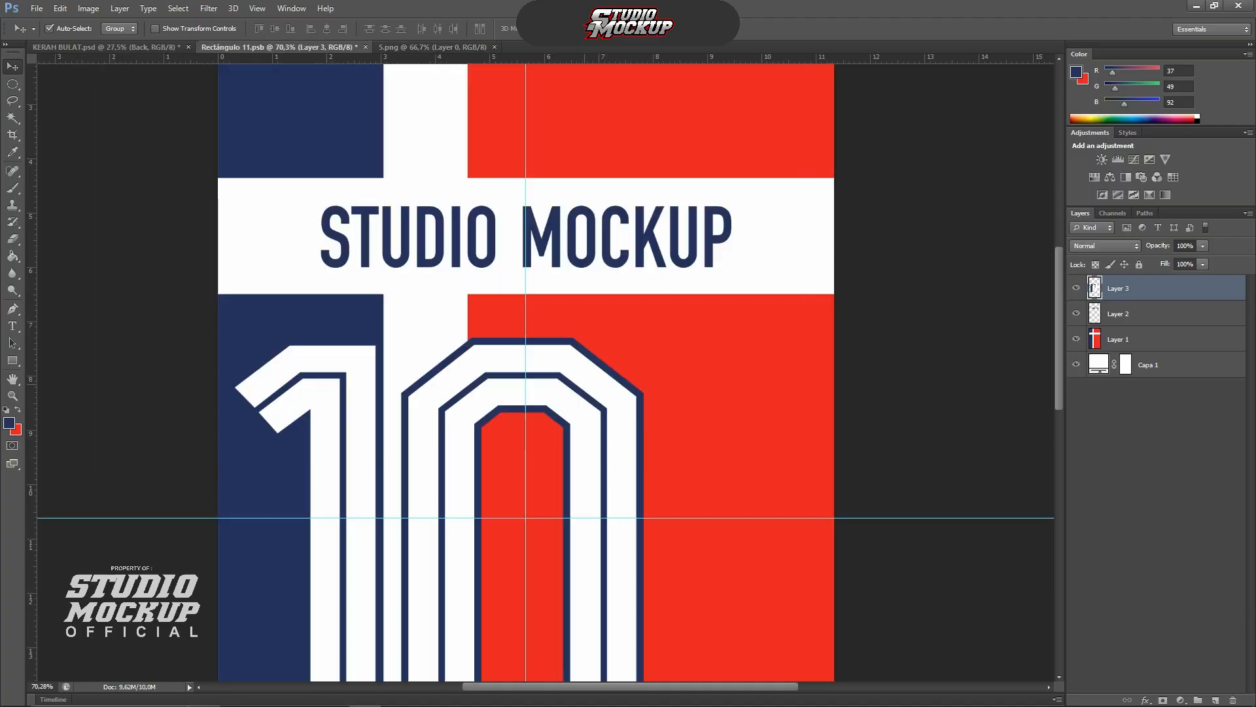
Scale the number 10 to about 78.95% width and 78.88% height, centre it where the guides cross, and save Rectángulo 11.psb
scroll(582, 381, "down", 3)
key("ctrl+t")
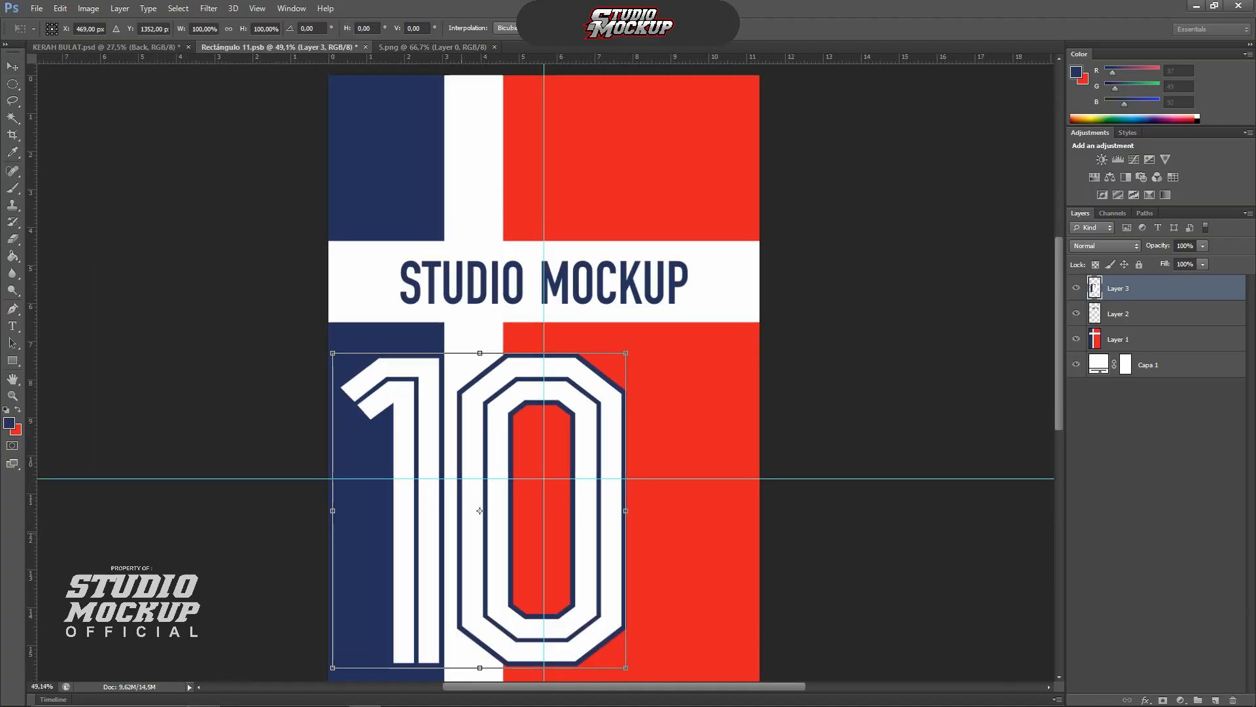
scroll(547, 144, "down", 3)
left_click_drag(401, 501, 445, 457)
left_click_drag(564, 411, 589, 388)
key("ctrl+s")
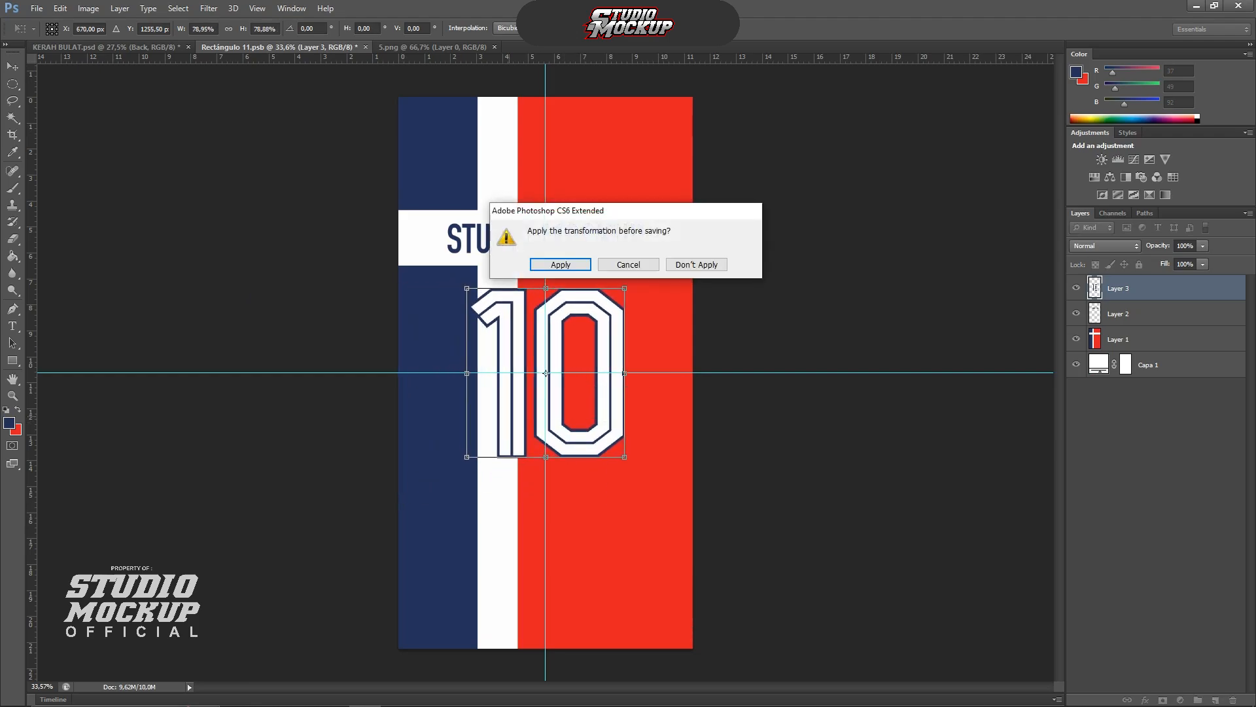
key("Return")
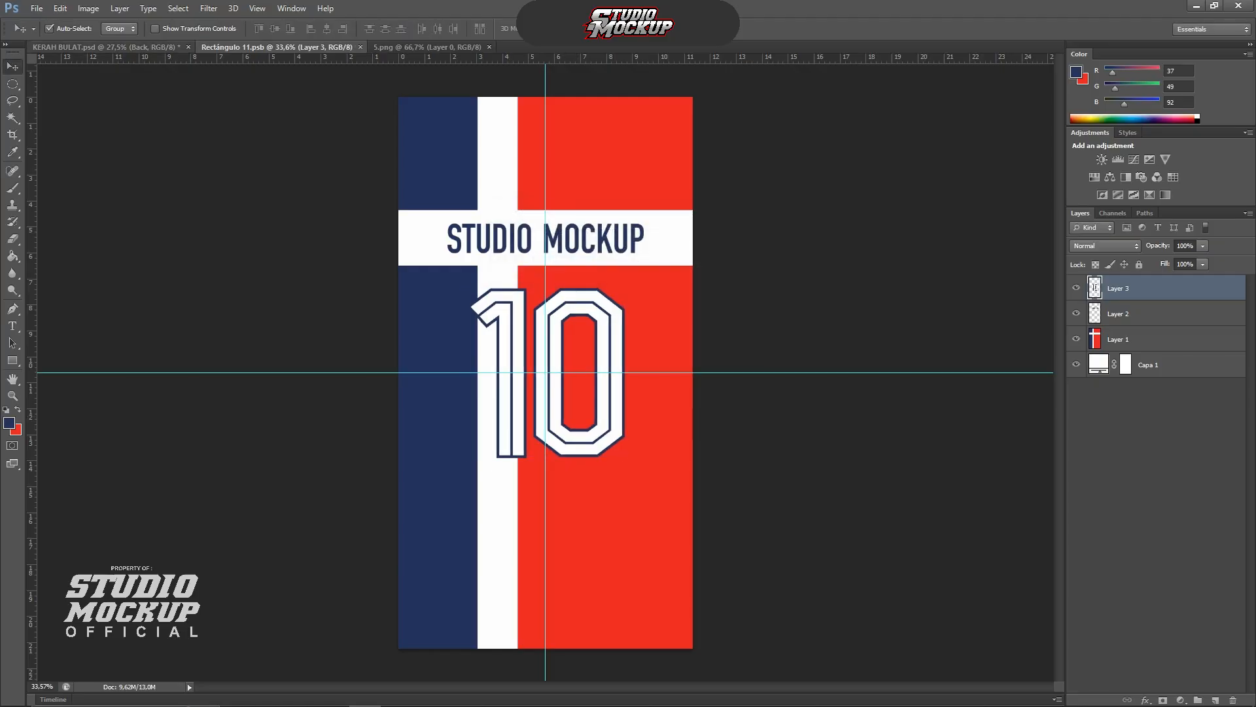
Return to KERAH BULAT.psd and inspect the back number, the front shoulder's fabric texture and the complete jersey mockup
left_click(108, 47)
scroll(698, 284, "up", 2)
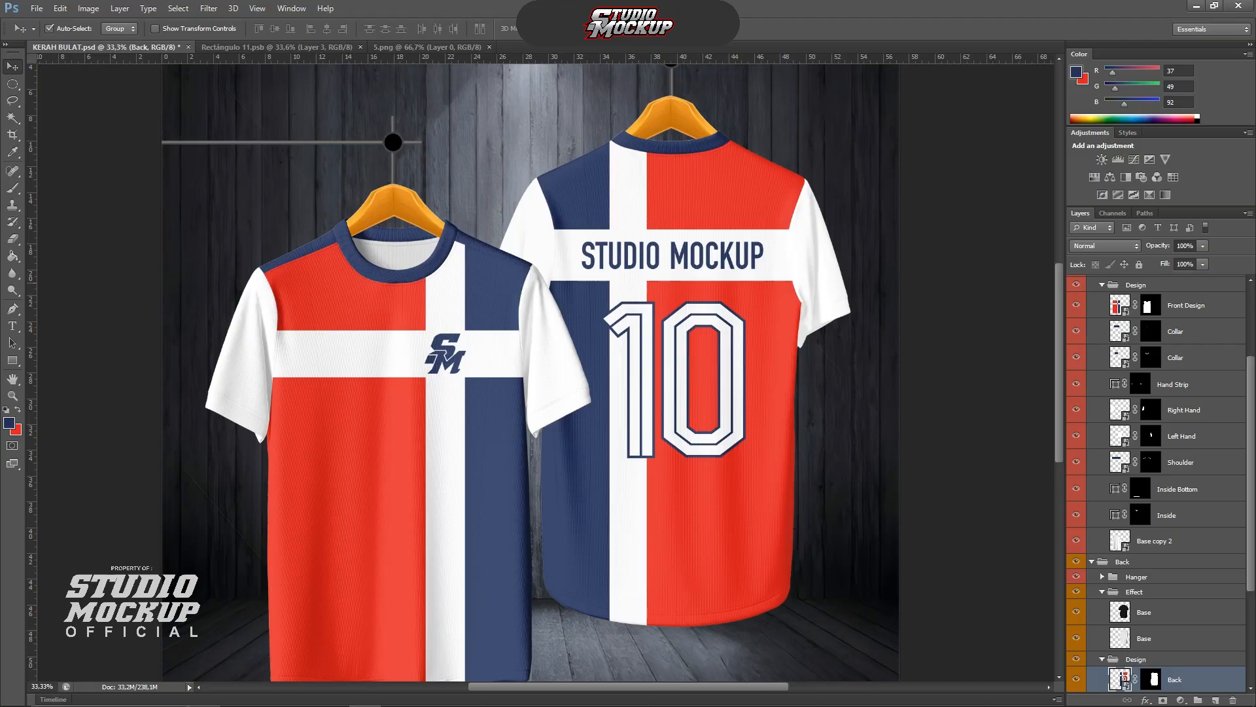
scroll(691, 285, "down", 1)
scroll(290, 233, "up", 3)
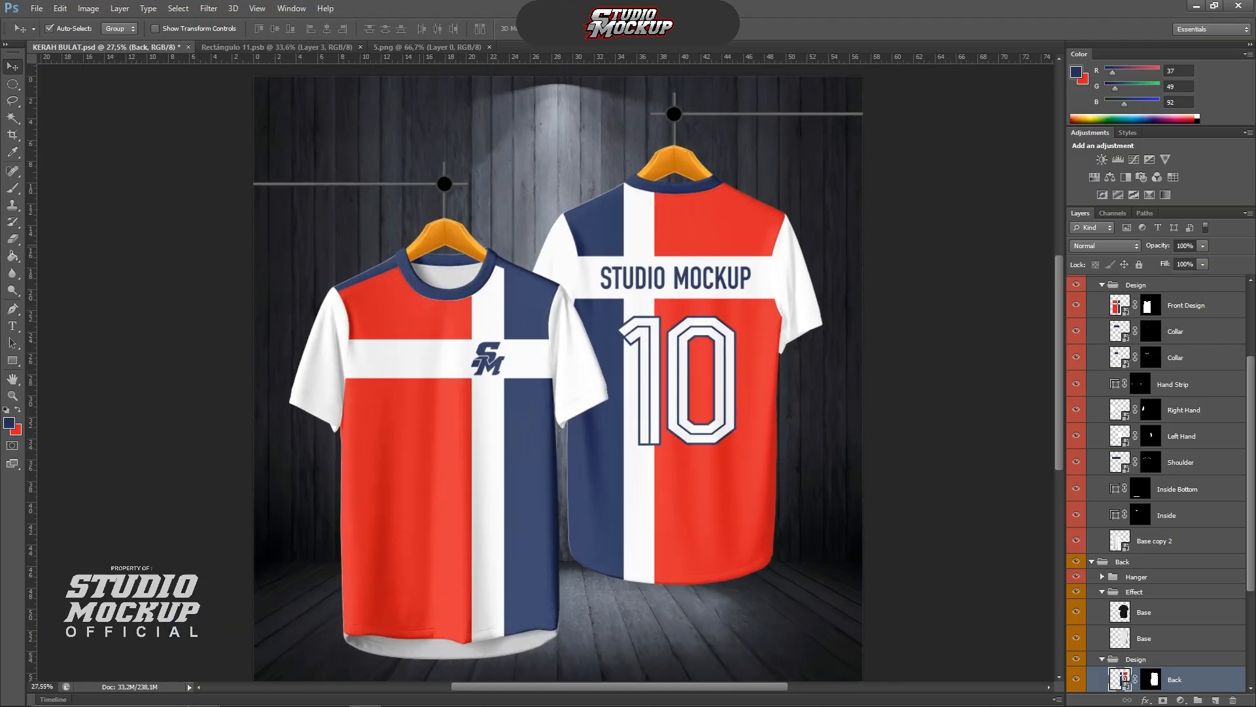
scroll(291, 249, "up", 10)
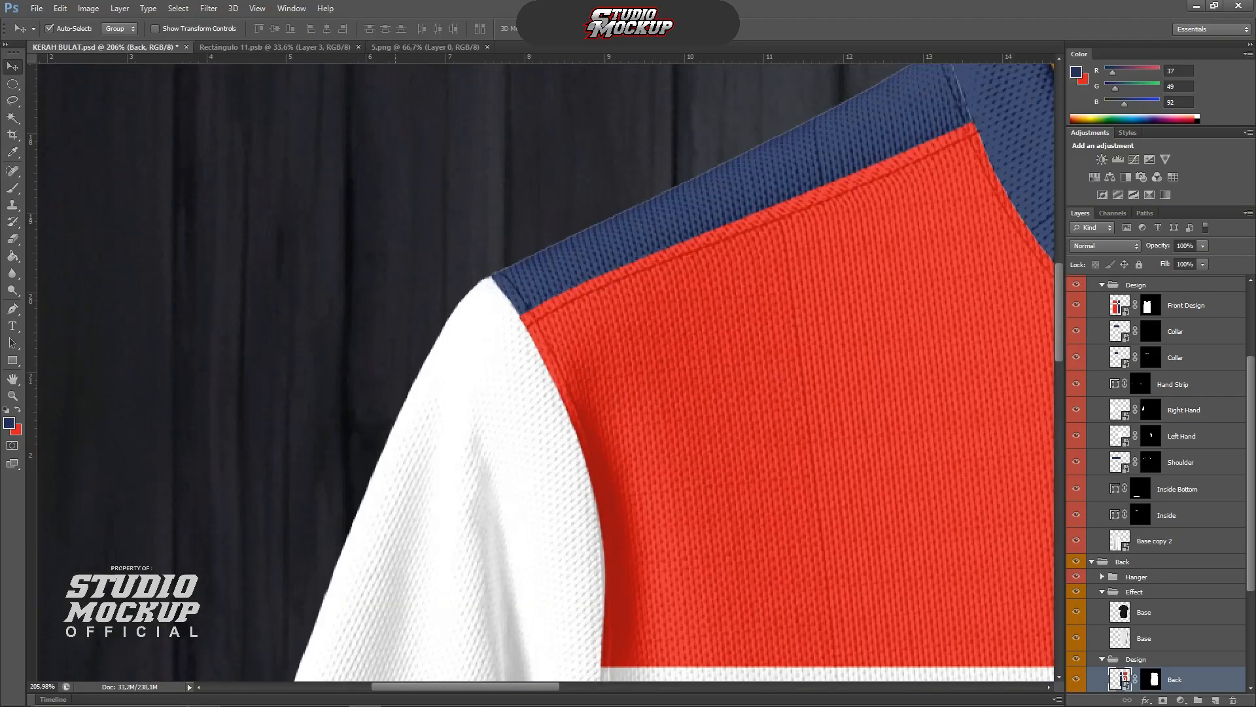
scroll(285, 262, "down", 10)
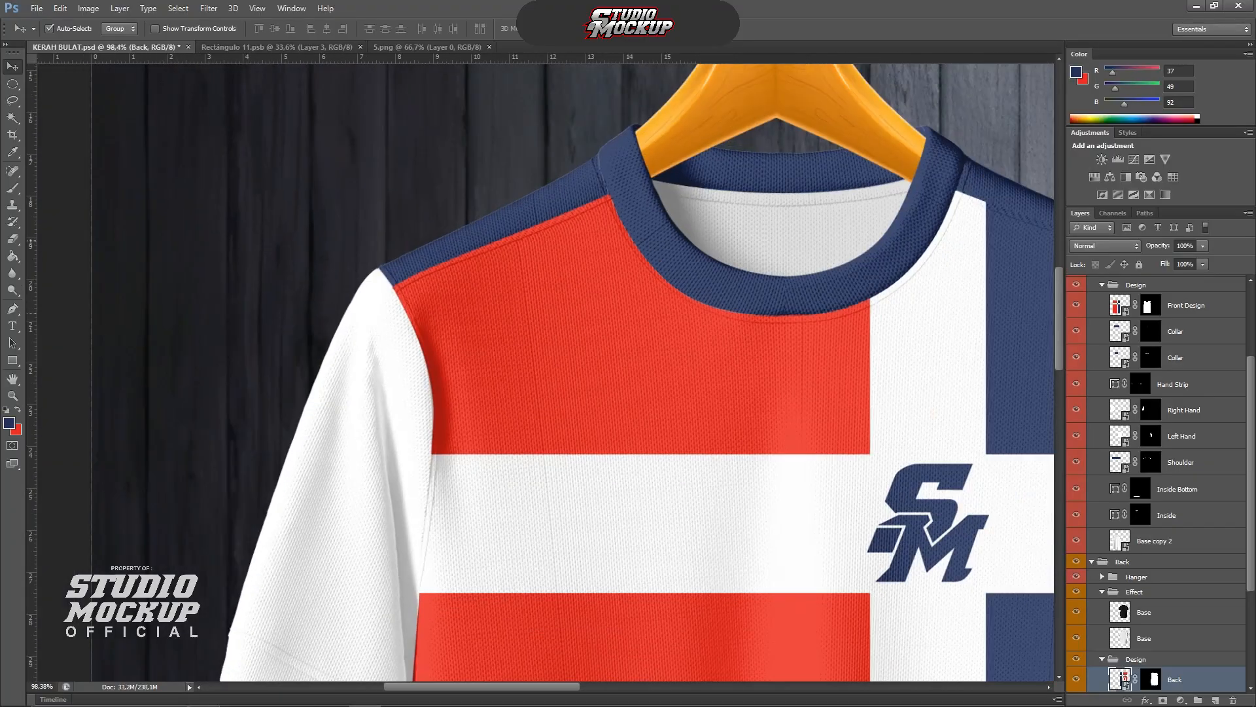
scroll(439, 331, "down", 1)
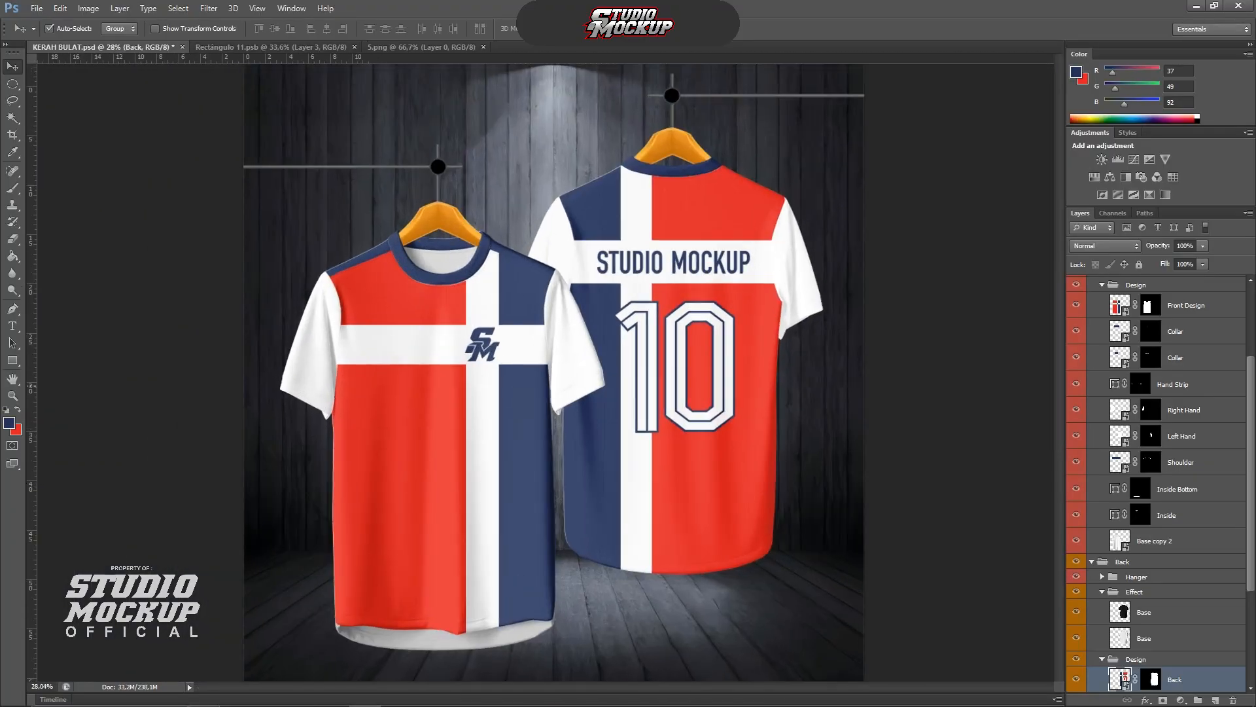
Find the Right Hand layer in the Front shirt's Design group and open its smart object for editing
scroll(1157, 484, "down", 6)
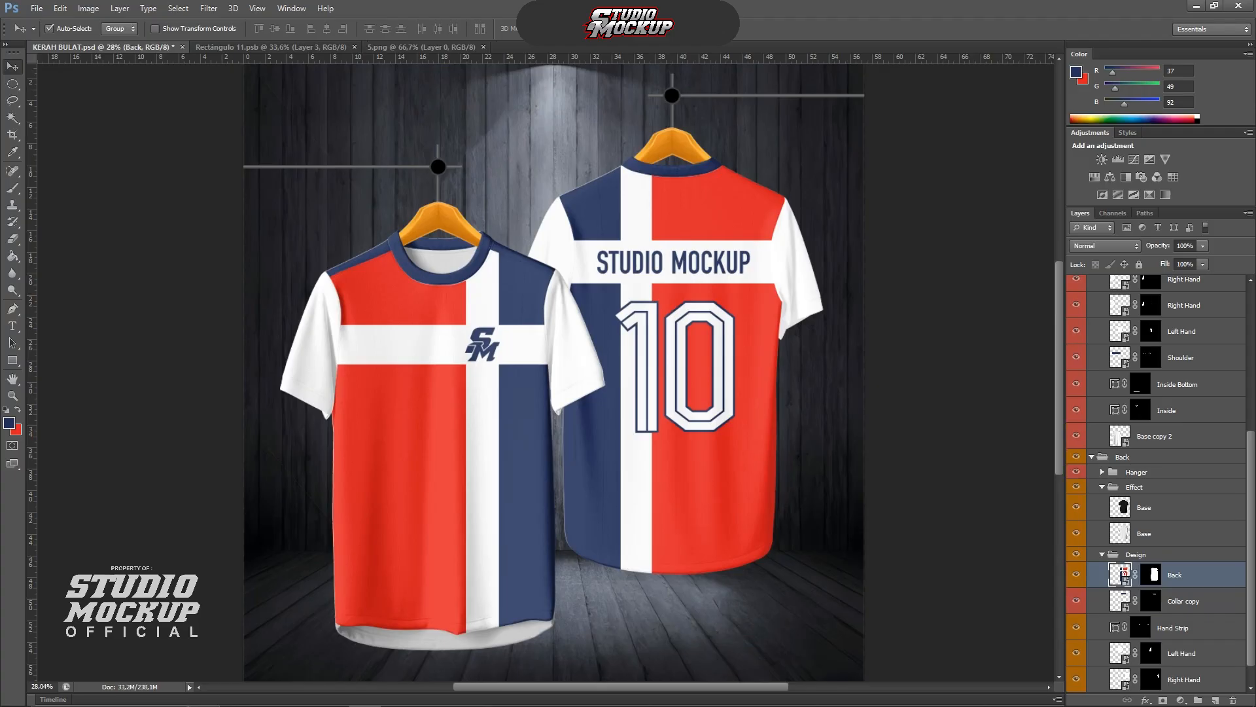
left_click(1120, 600)
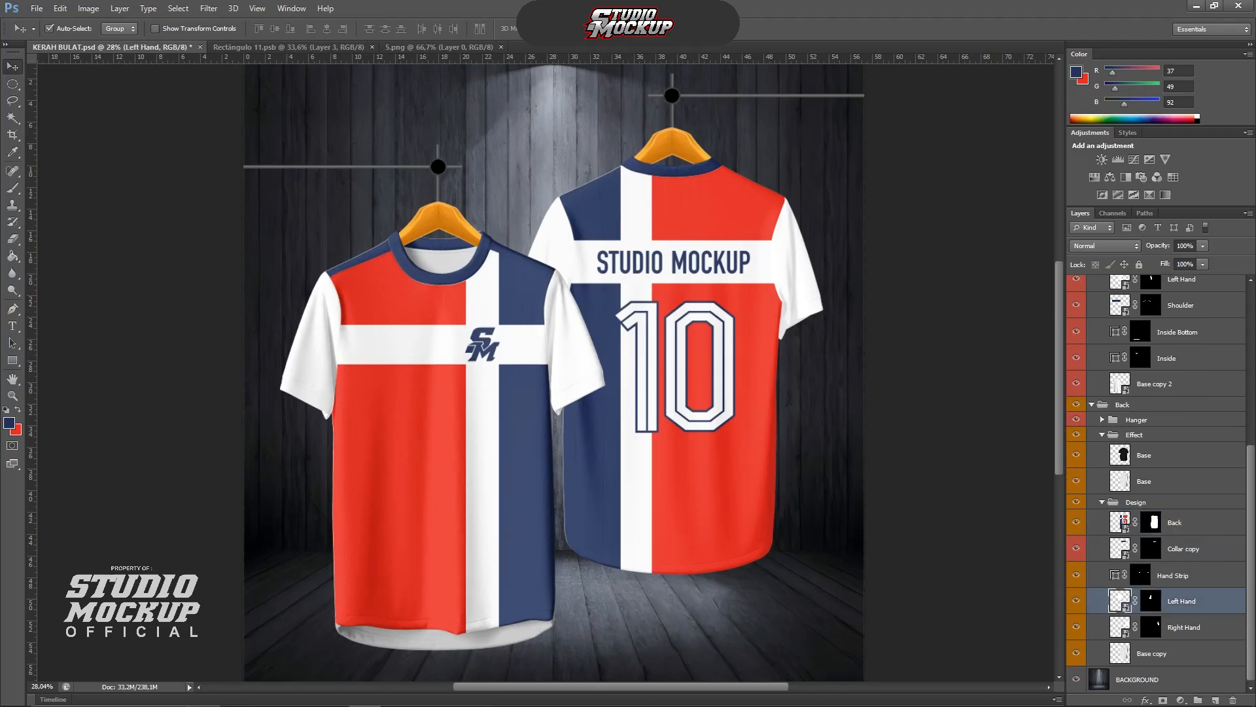
scroll(1156, 484, "up", 6)
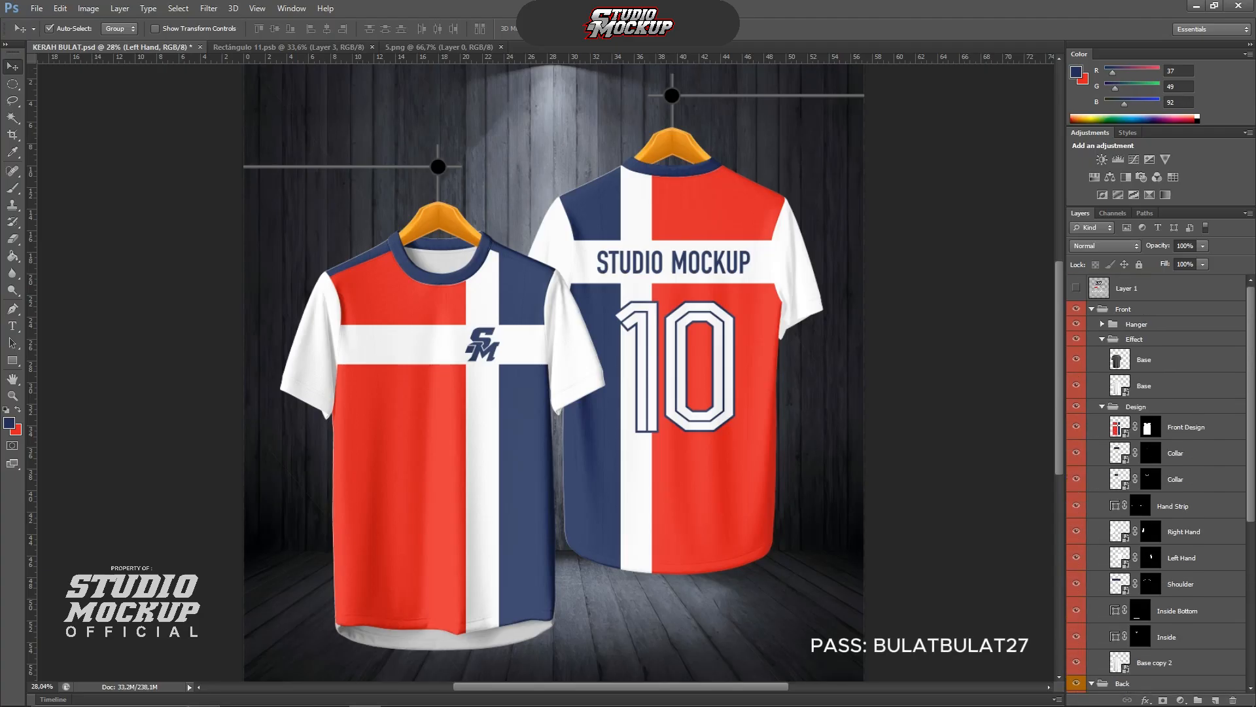
left_click(1176, 453)
left_click(1175, 479)
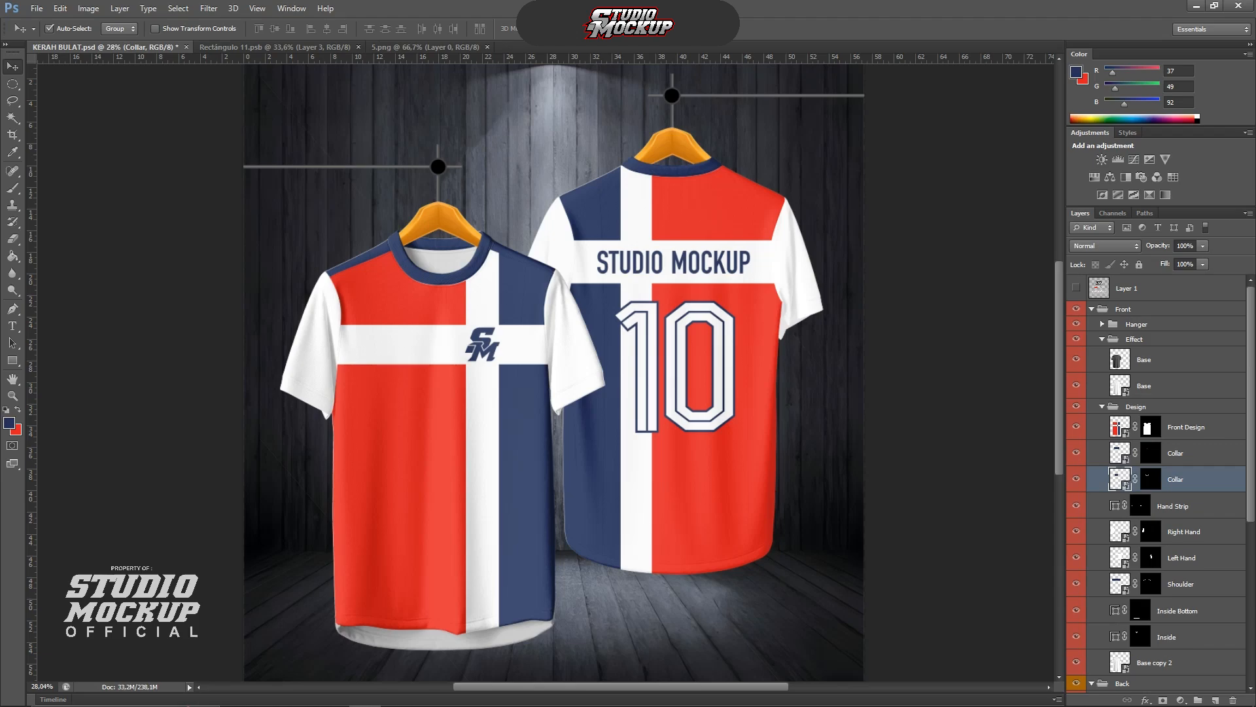
left_click(1183, 531)
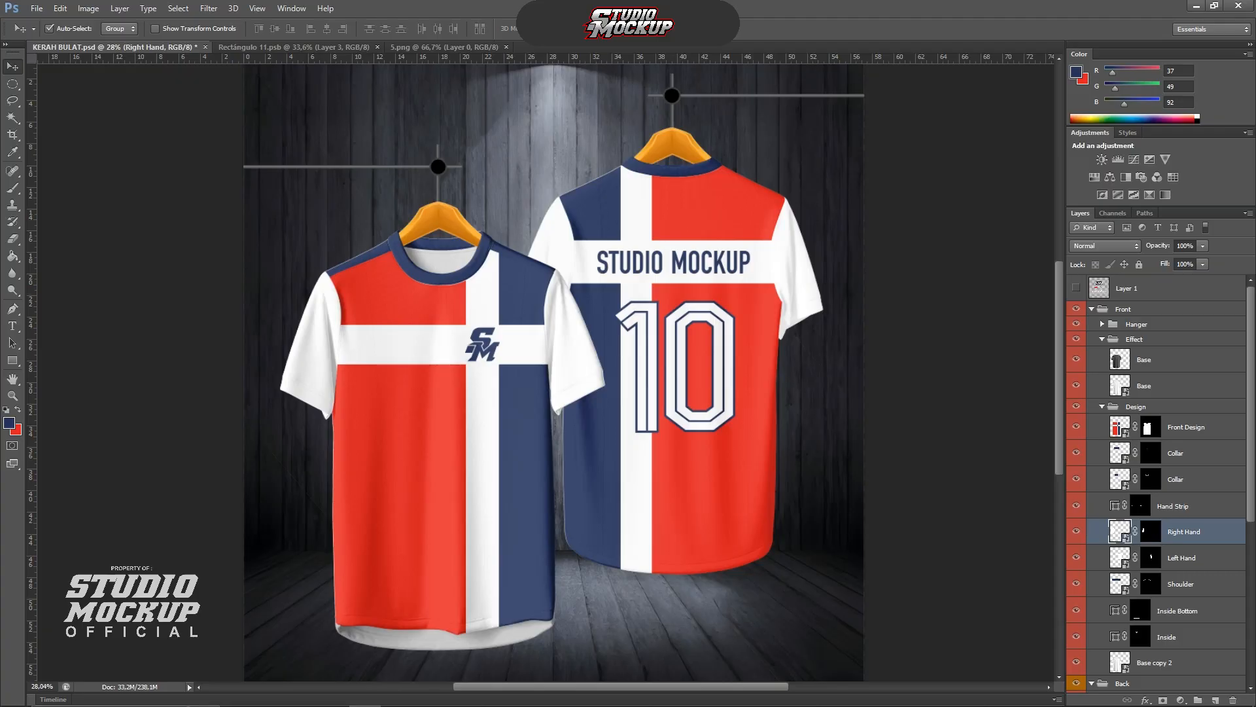
double_click(1119, 531)
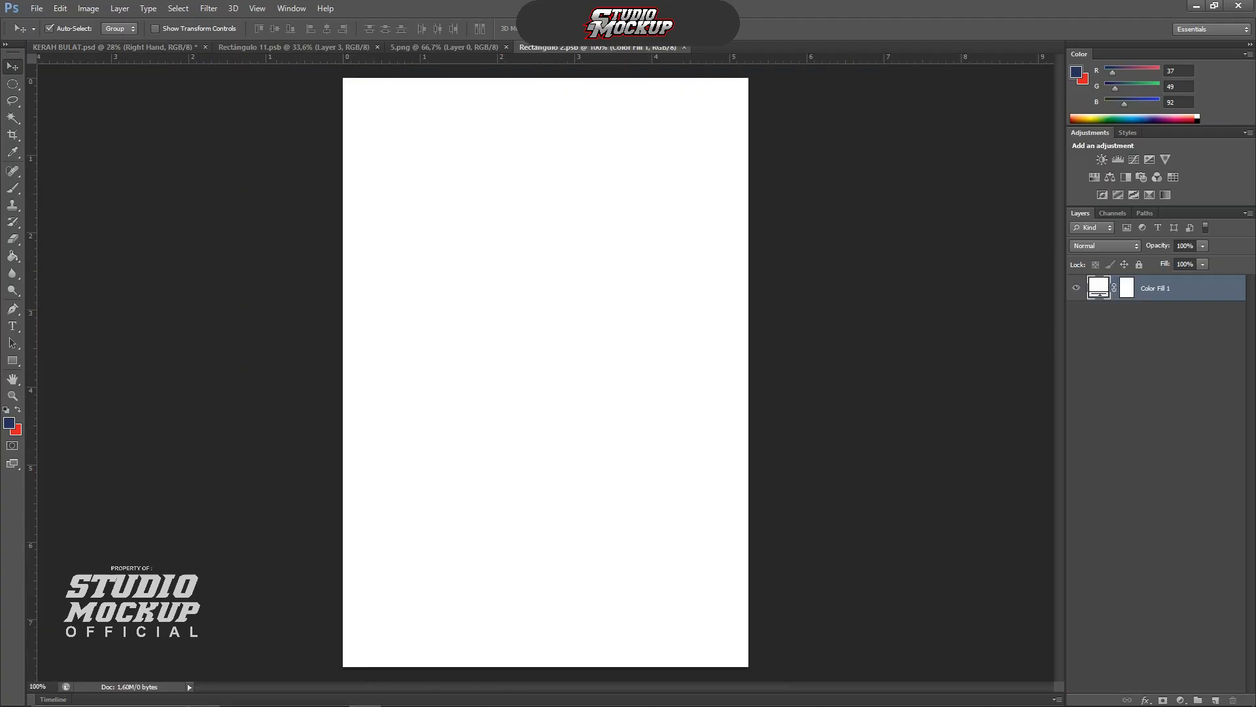
Set the colour fill of Rectángulo 2.psb to the red swatch colour #e31e24 and save the smart object
double_click(1100, 287)
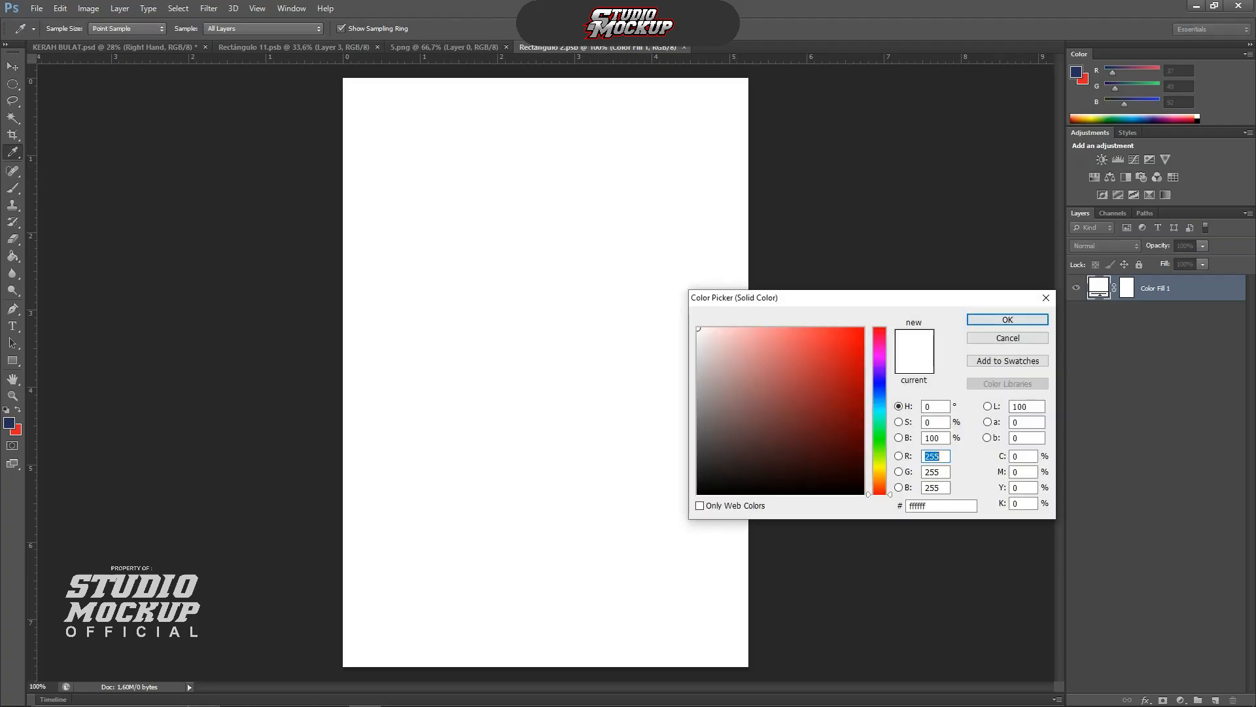
left_click(17, 430)
left_click(1008, 319)
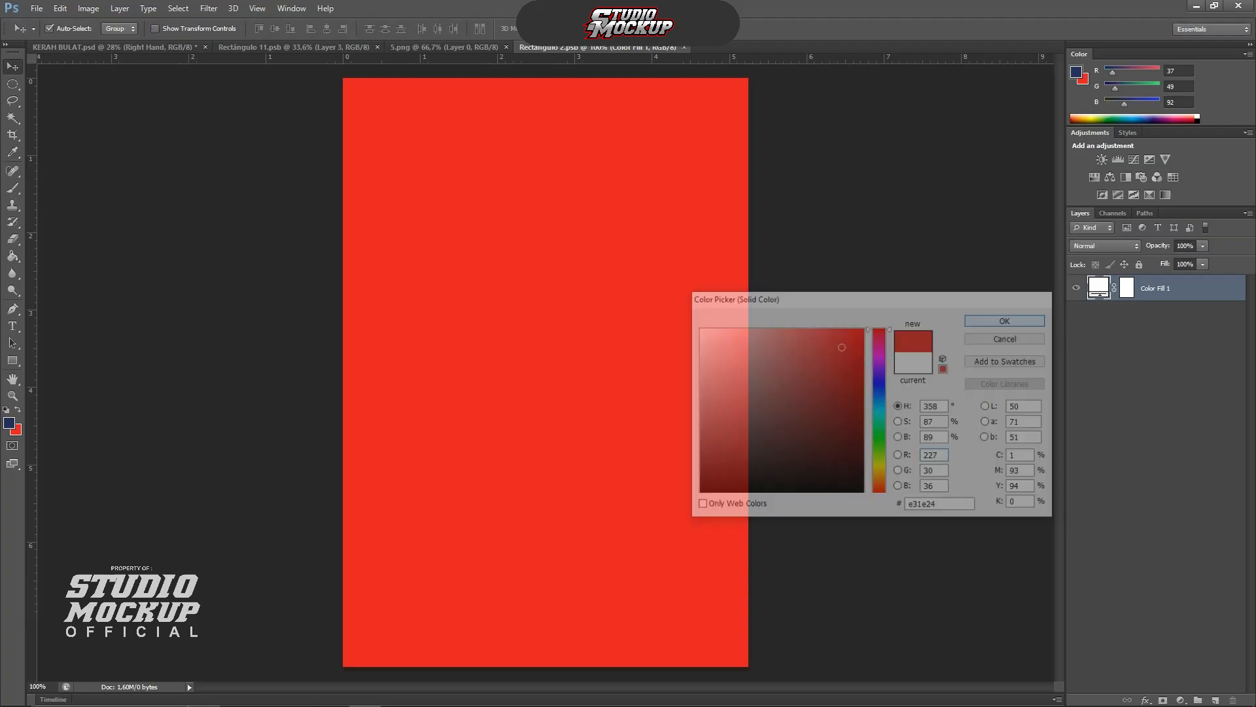
key("ctrl+s")
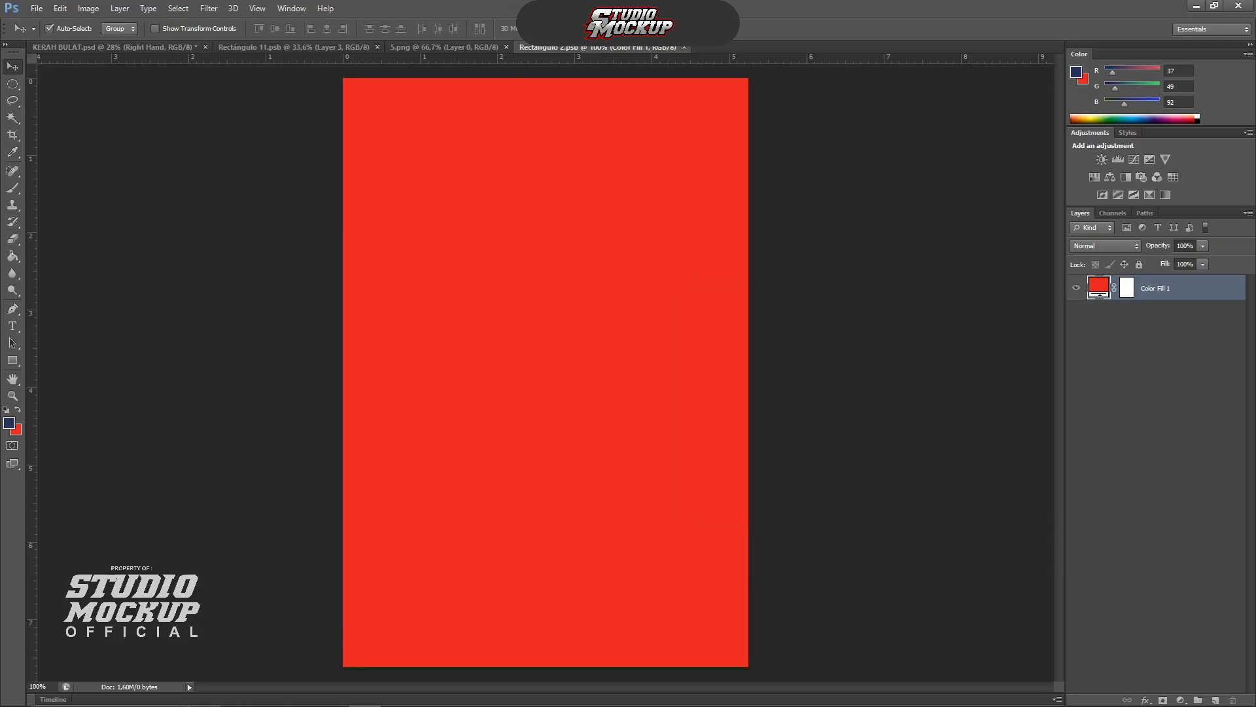
Return to KERAH BULAT.psd, check the front shirt's right sleeve, and open the front Left Hand smart object
left_click(125, 47)
scroll(286, 331, "up", 1)
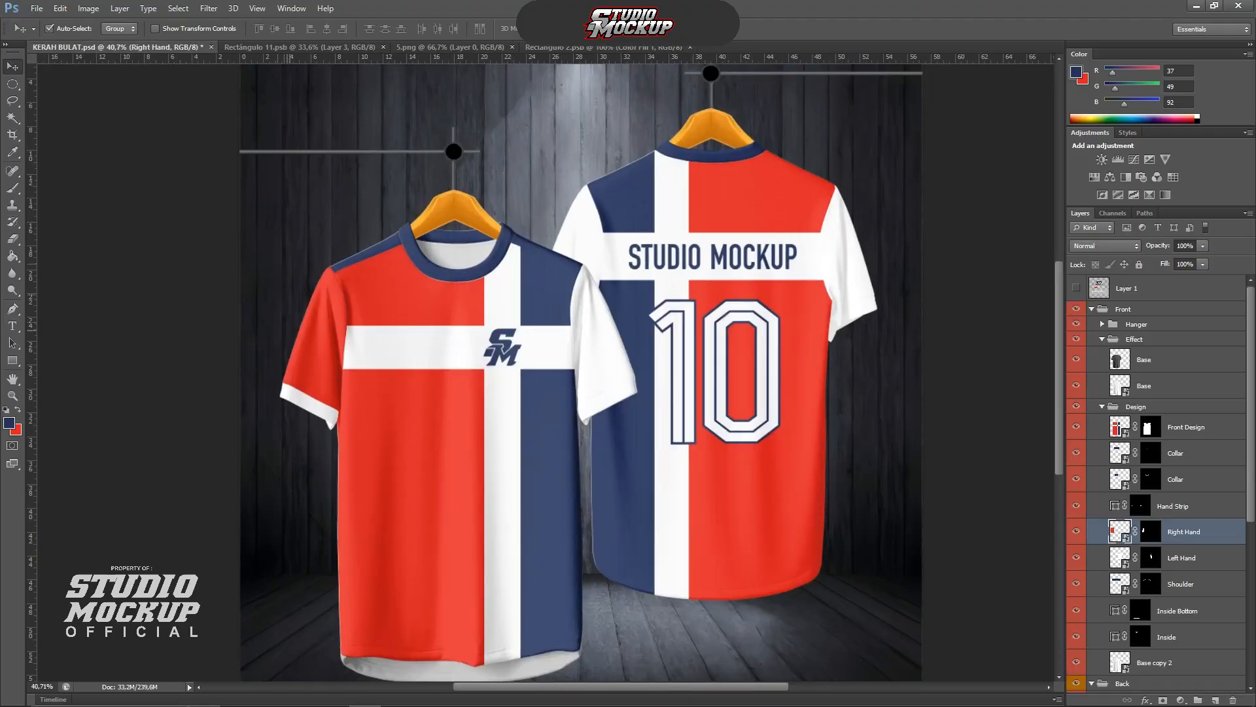
scroll(282, 327, "up", 1)
scroll(282, 330, "down", 2)
scroll(1053, 520, "down", 1)
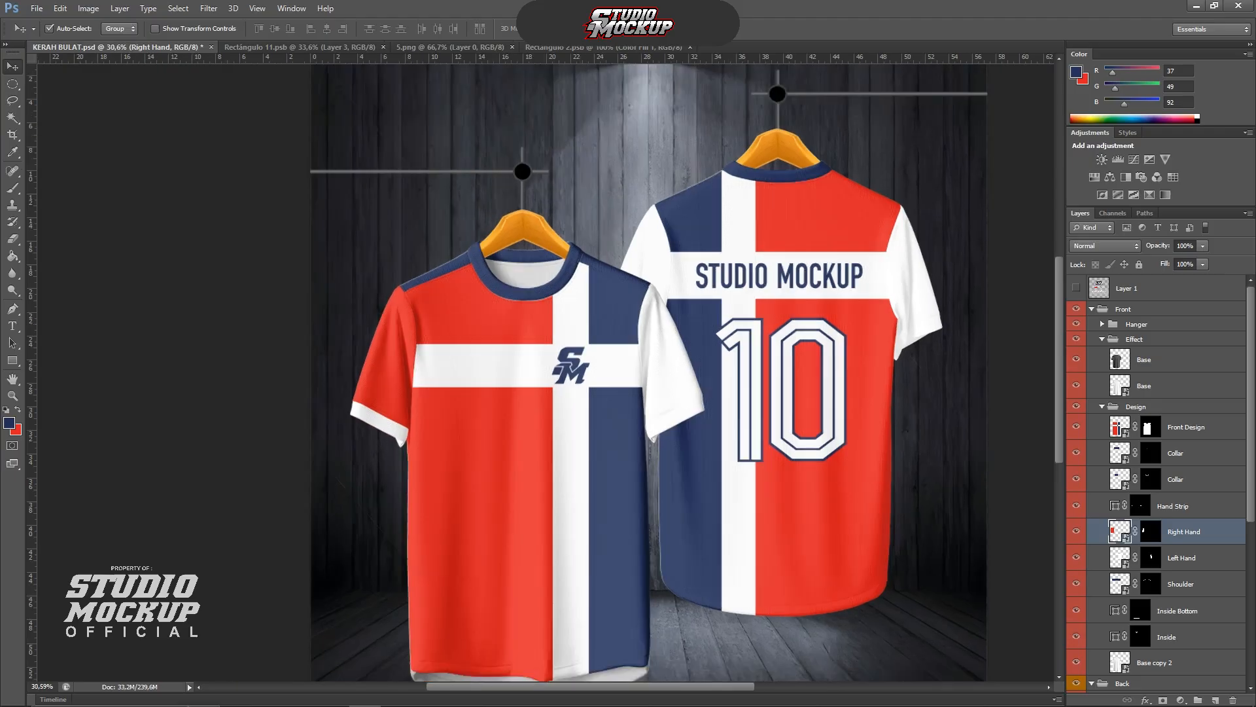
scroll(1154, 523, "down", 1)
double_click(1120, 532)
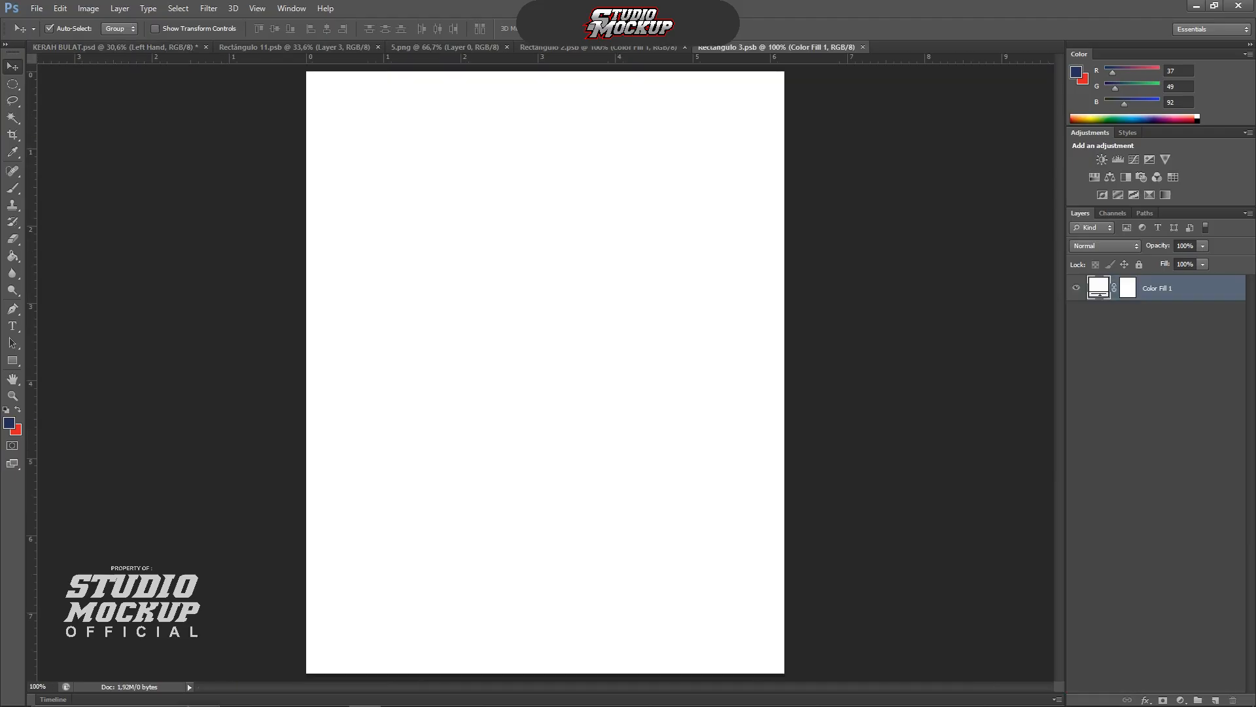
Set the colour fill of Rectángulo 3.psb to navy #25315c, then close the file with its changes saved
double_click(1099, 287)
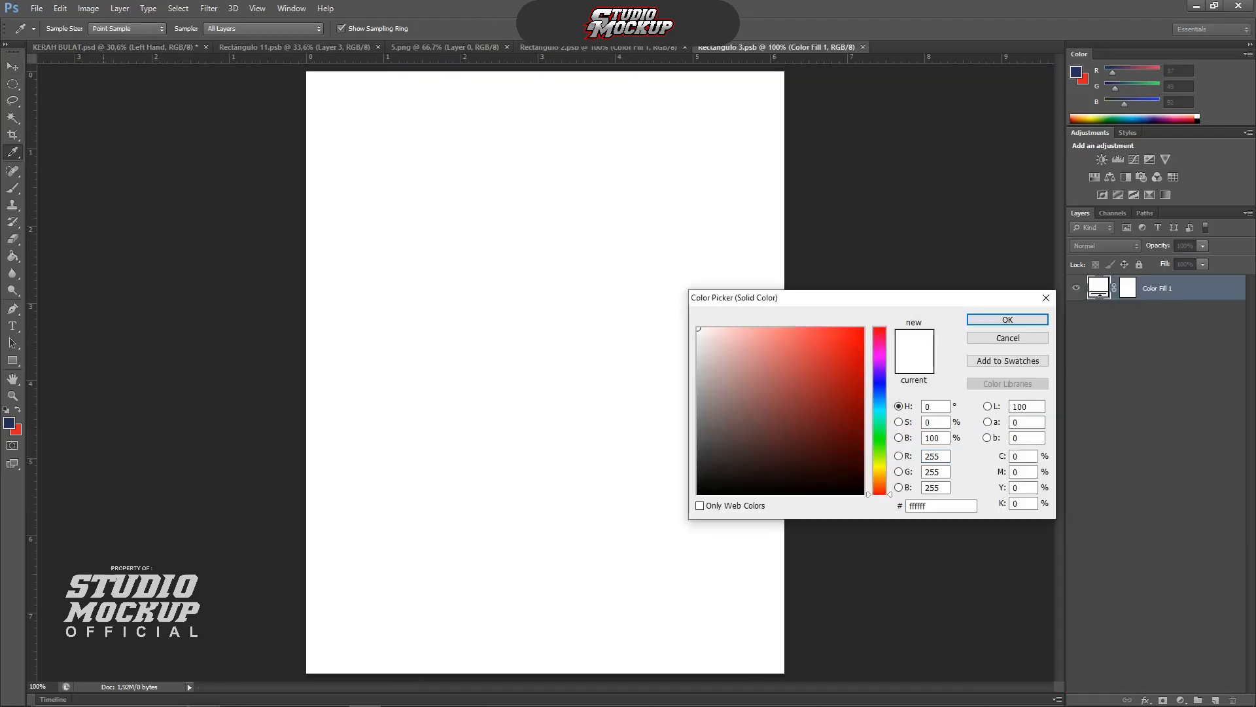
left_click(1076, 72)
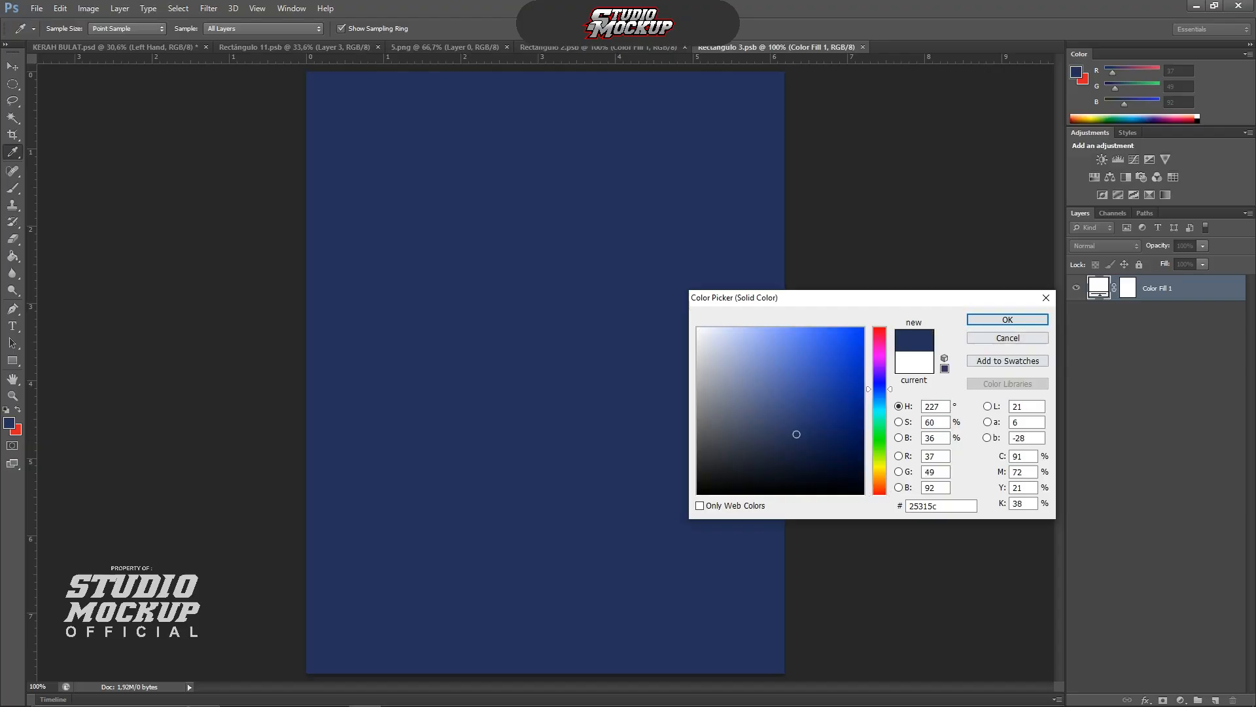
left_click(1007, 319)
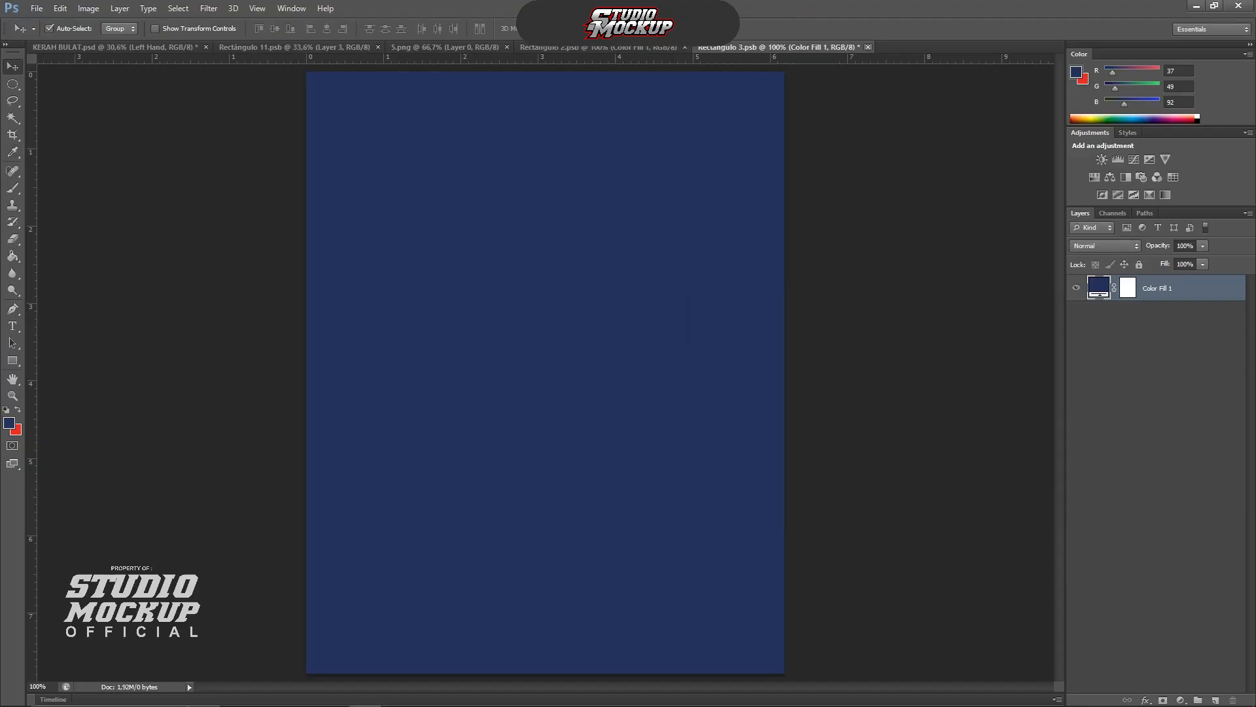
key("ctrl+w")
left_click(554, 264)
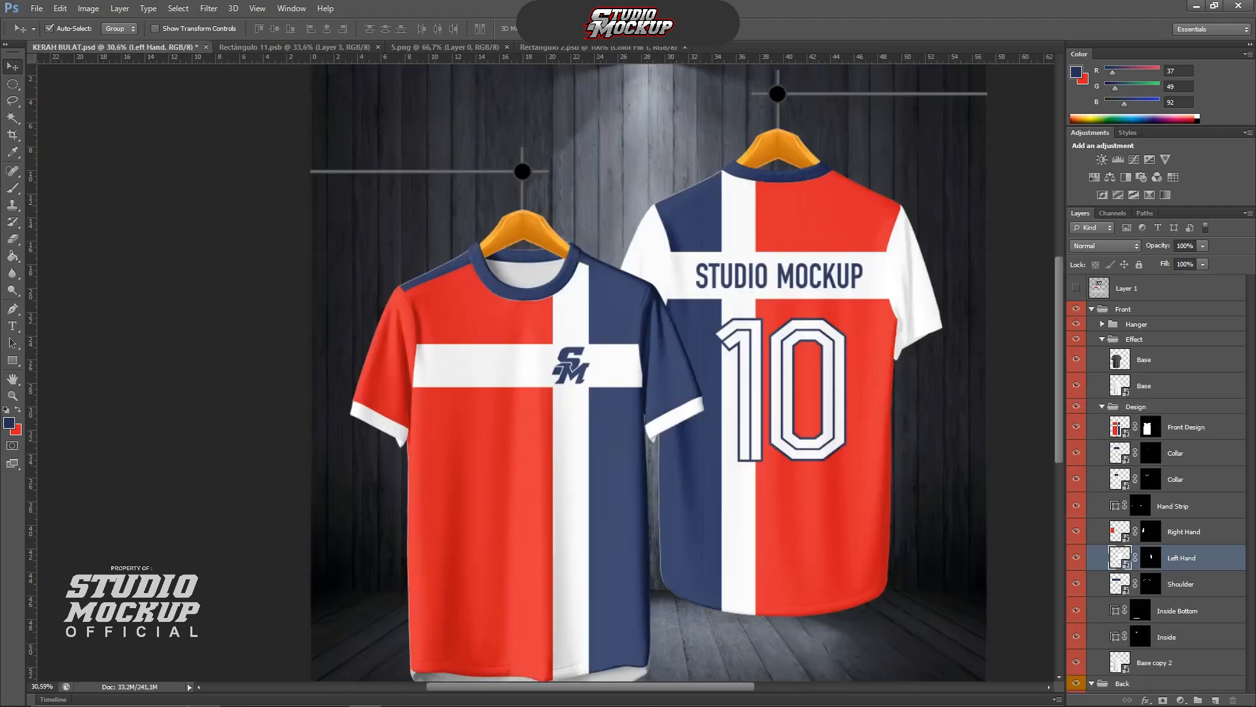
Examine the front shirt's sleeve colours and white cuffs, close up and in the complete jersey mockup
scroll(491, 392, "down", 3)
scroll(490, 393, "up", 3)
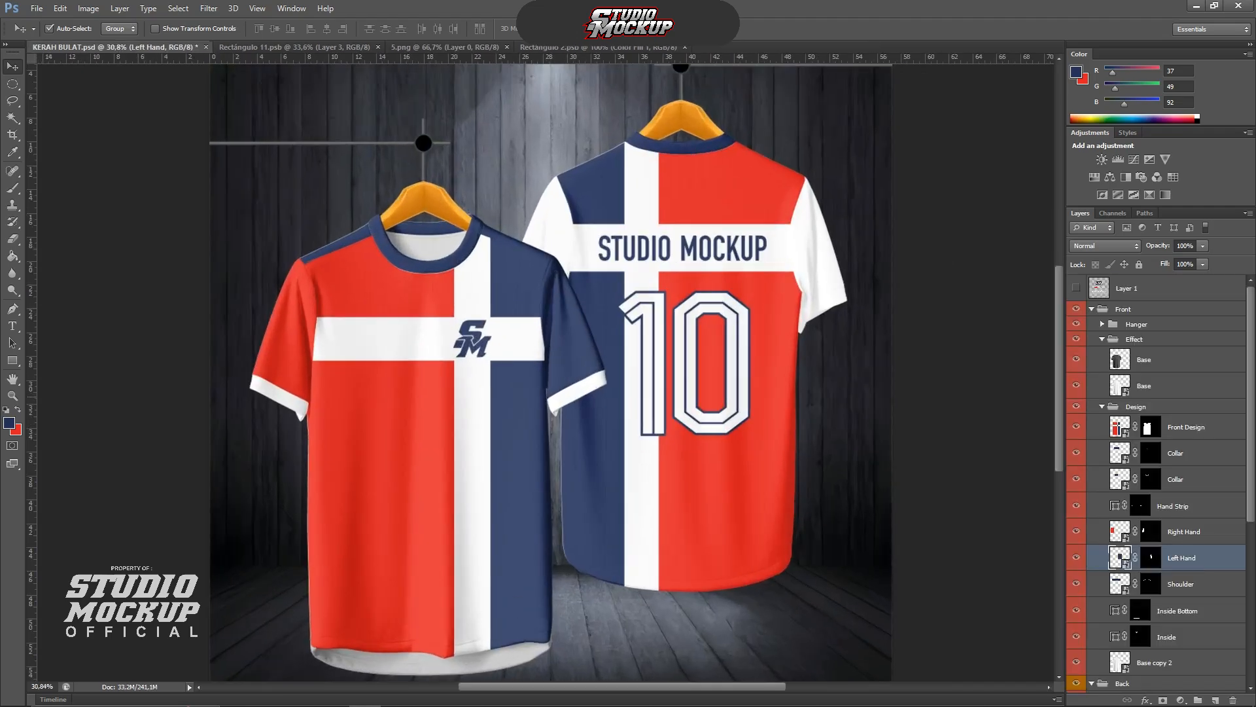
scroll(334, 386, "up", 2)
scroll(335, 378, "down", 1)
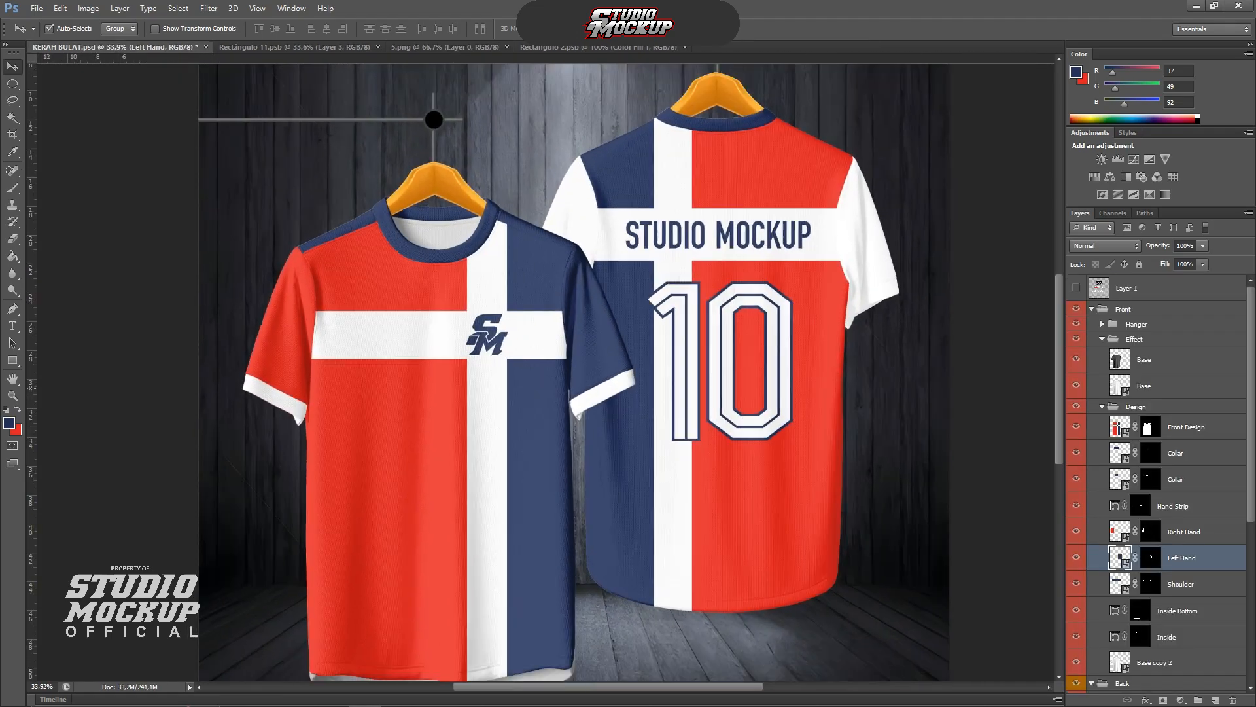
scroll(335, 378, "down", 1)
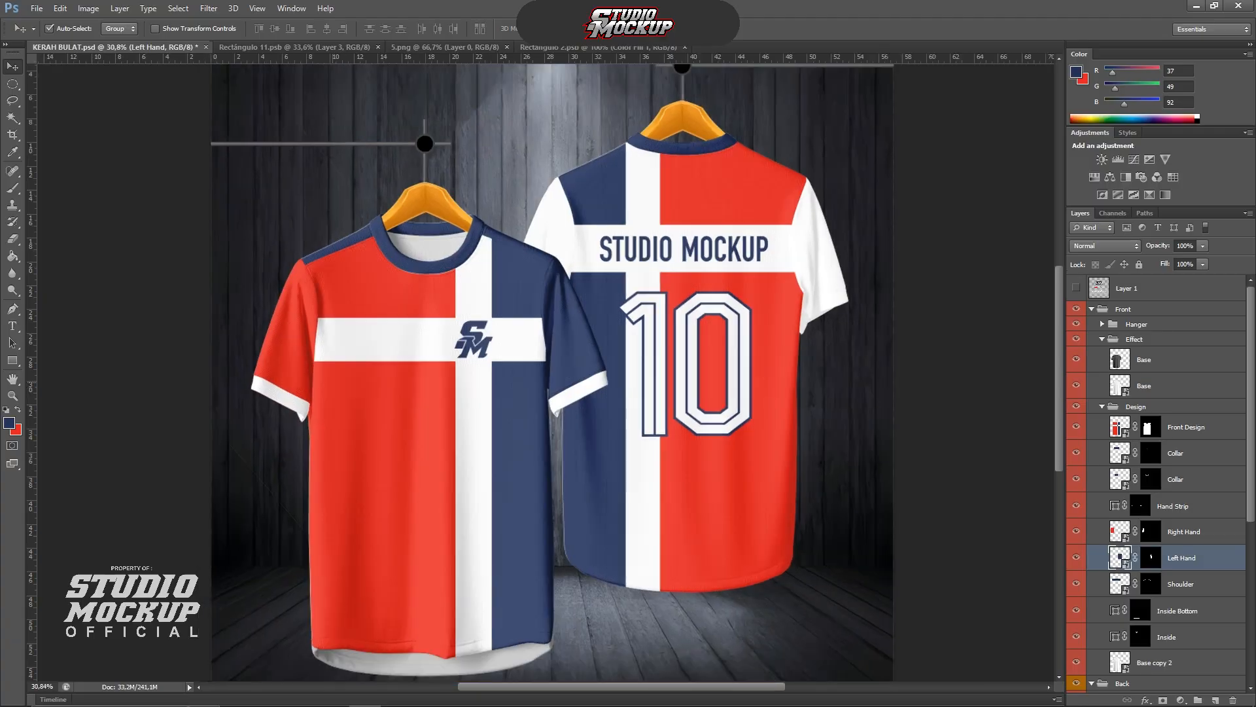
scroll(336, 378, "up", 1)
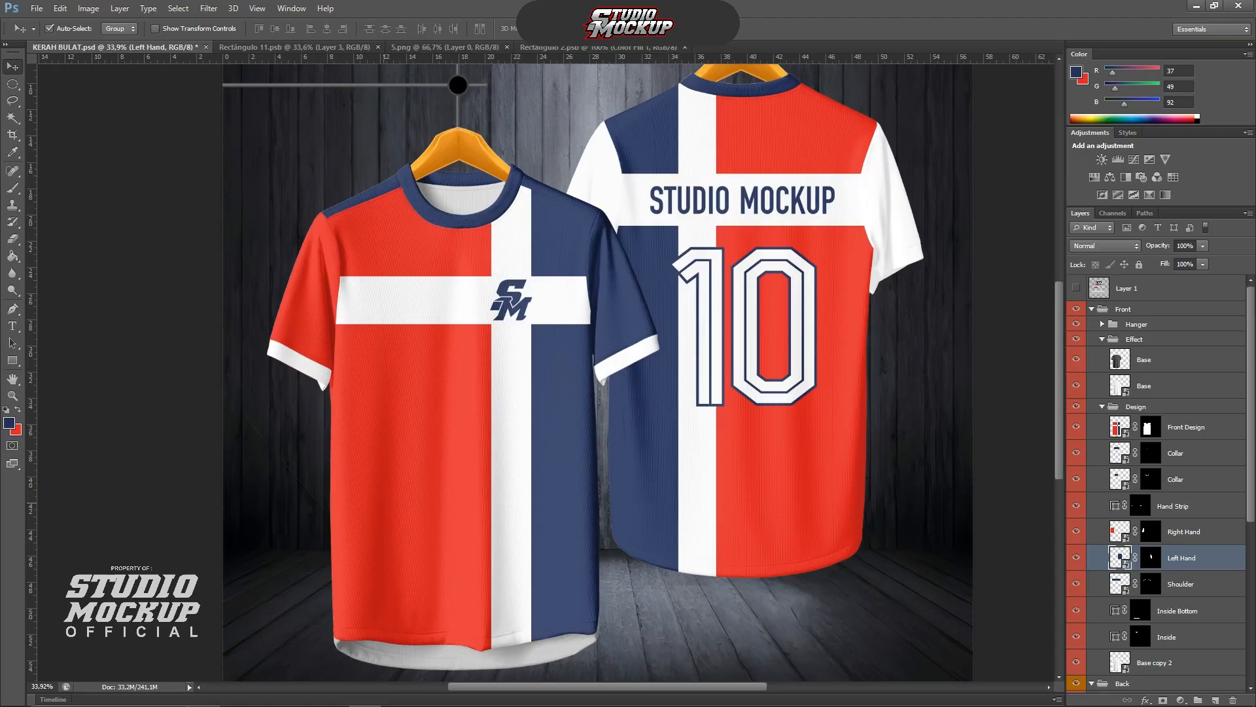
scroll(388, 509, "down", 2)
scroll(1158, 484, "down", 2)
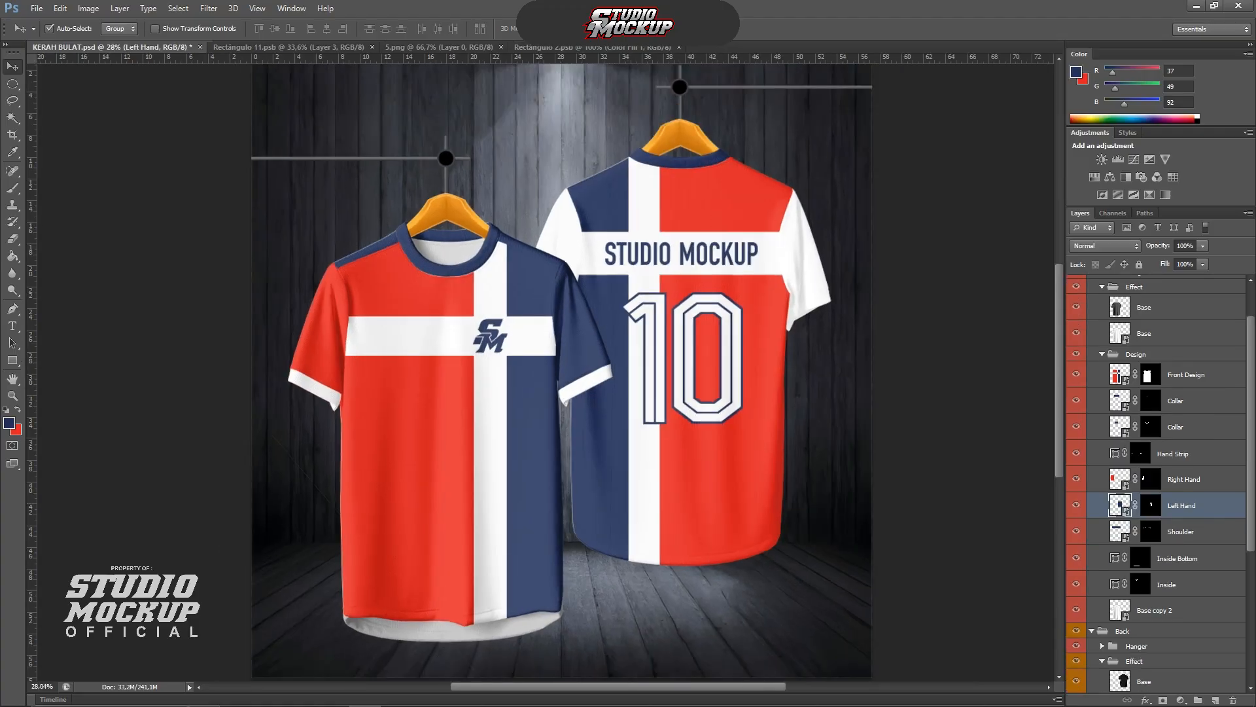
Open the Back shirt's Left Hand smart object, set its colour fill to navy #25315c, and save Rectángulo 22.psb
scroll(1156, 471, "down", 6)
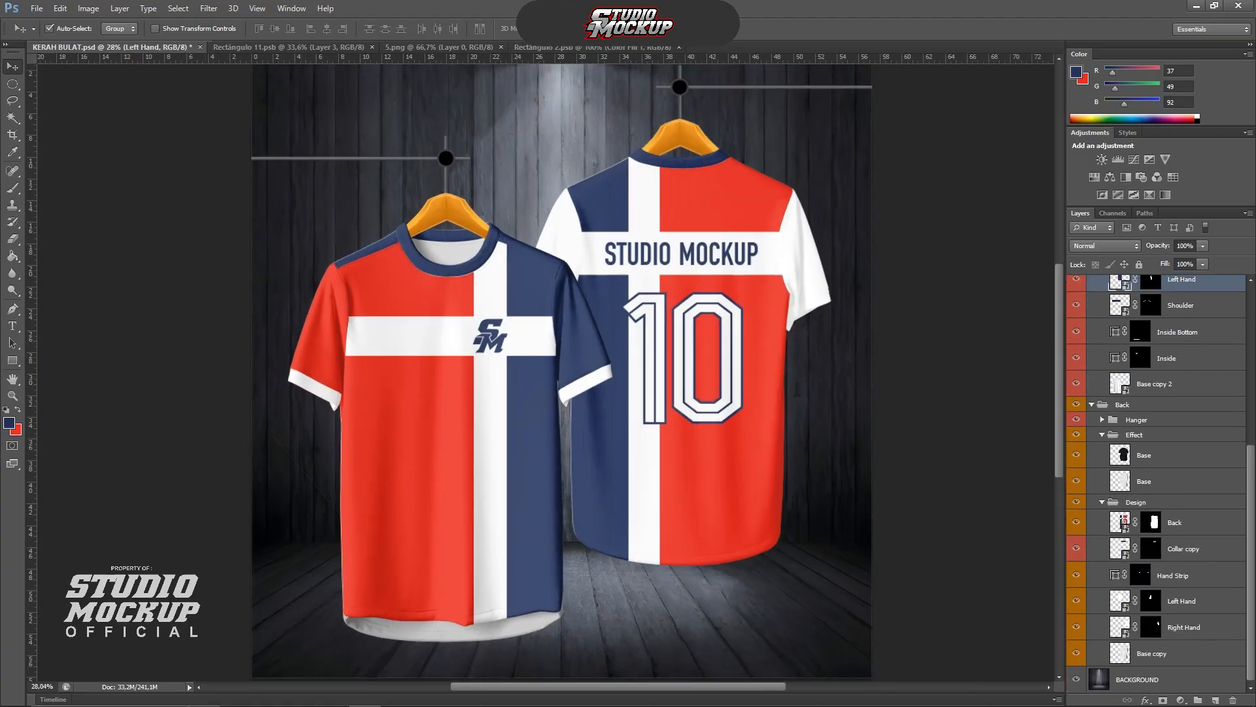
left_click(1173, 576)
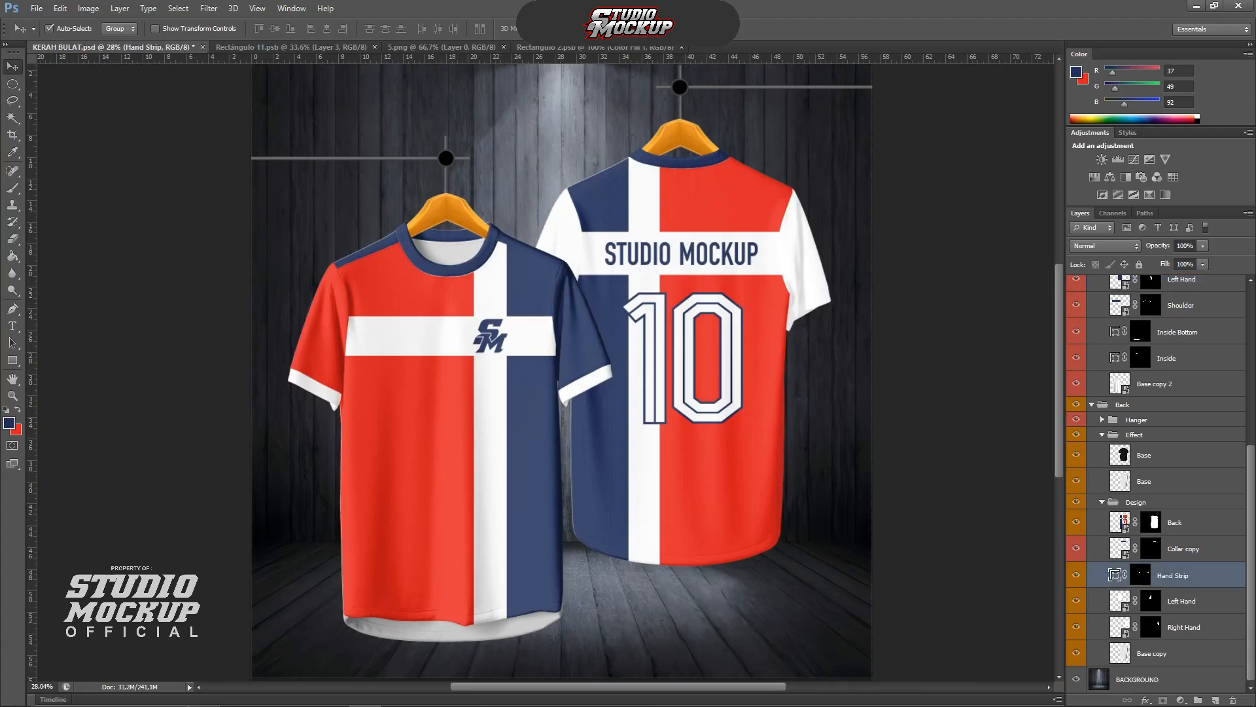
left_click(1182, 601)
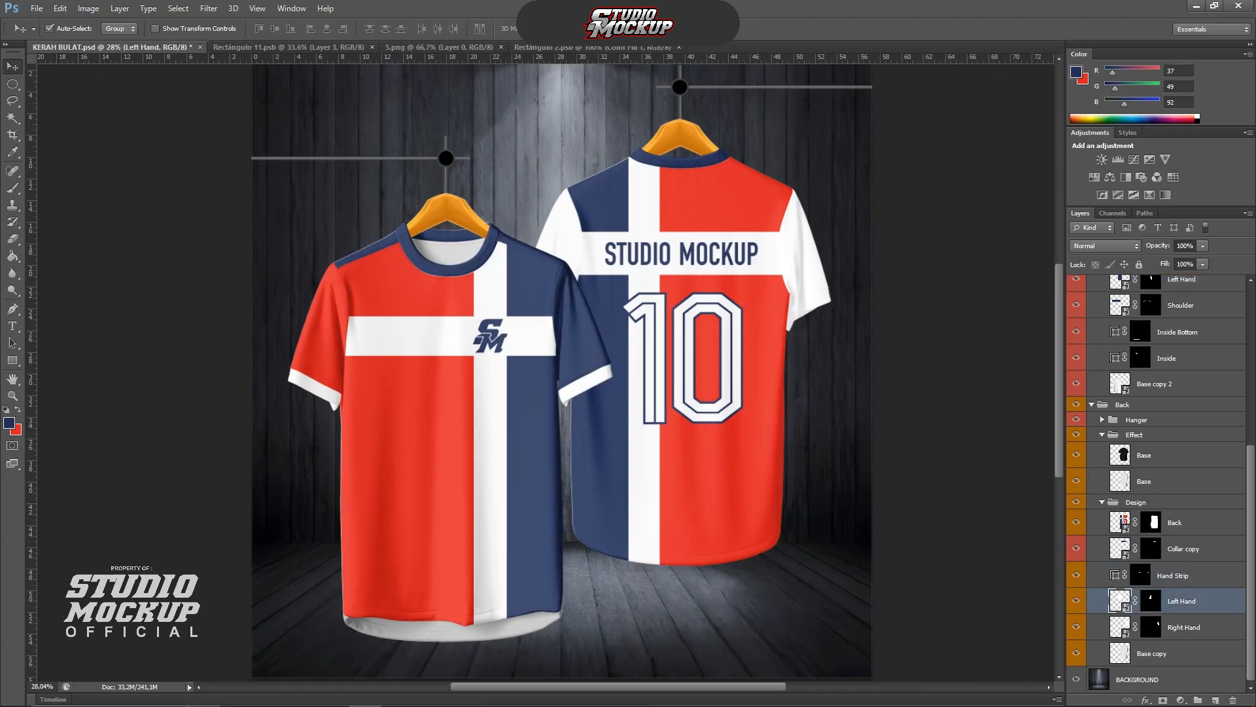
double_click(1120, 601)
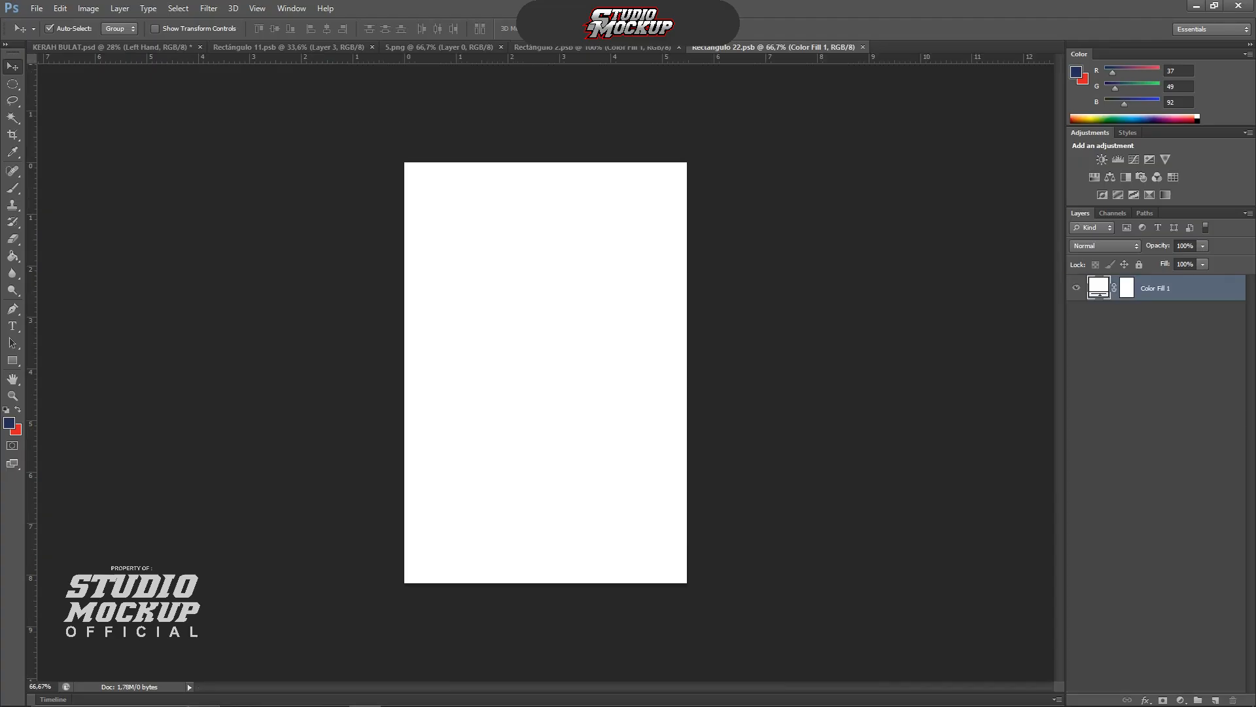
double_click(1099, 287)
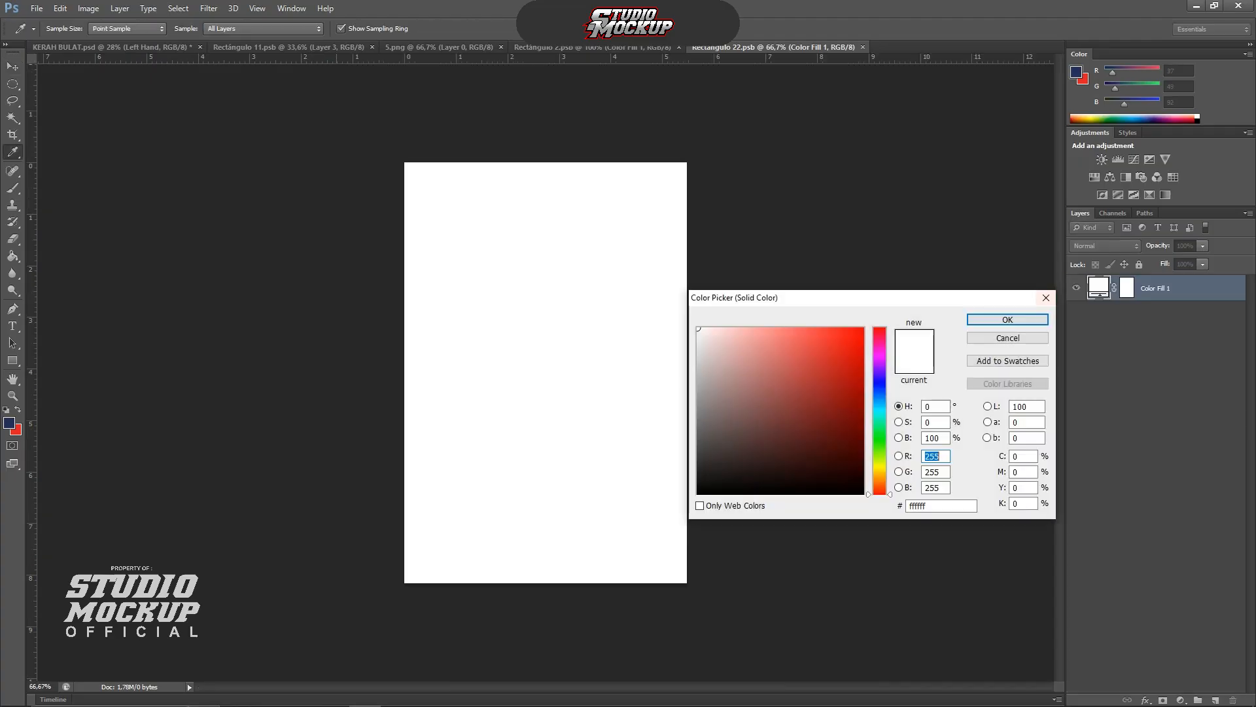
left_click(9, 423)
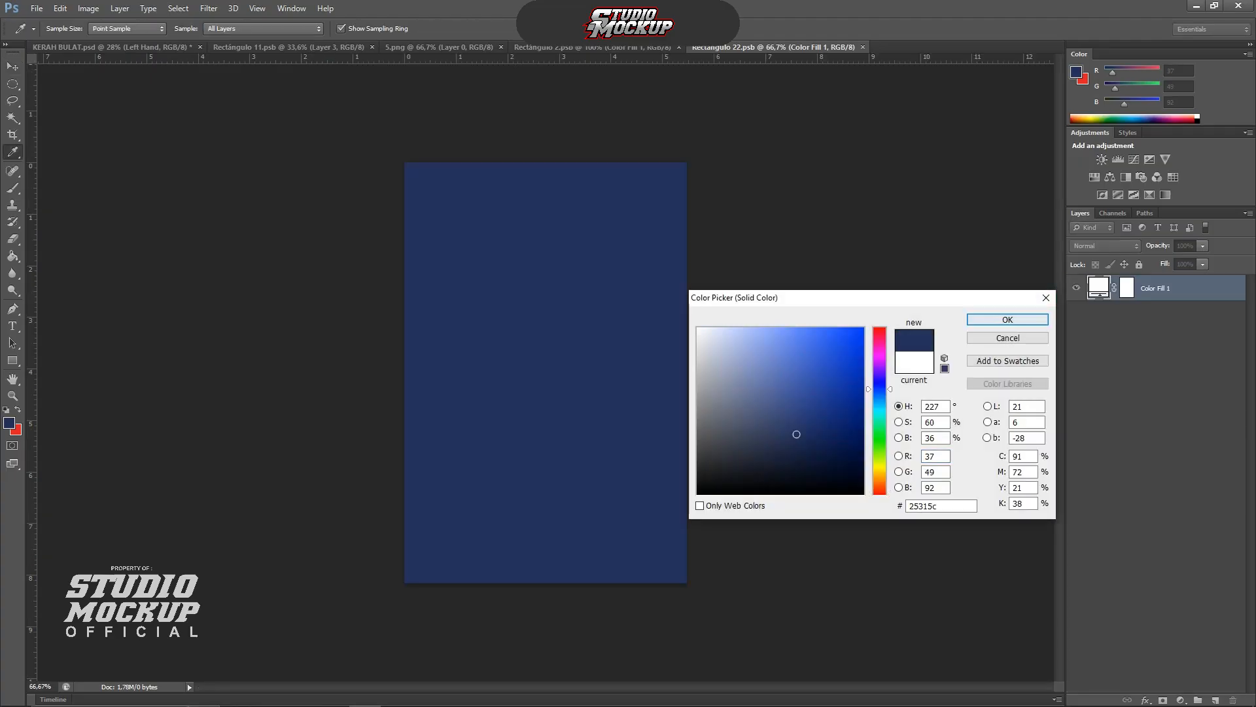
left_click(1008, 320)
key("ctrl+s")
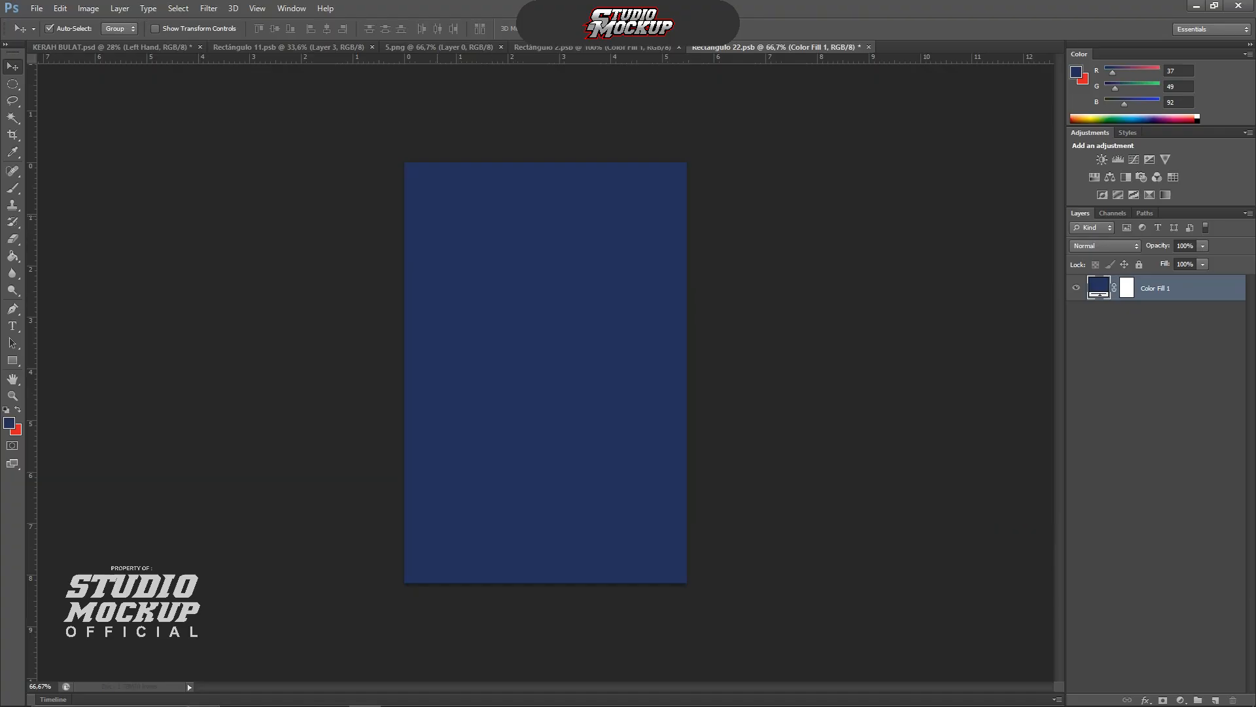
Return to KERAH BULAT.psd, check the back shirt's navy sleeve, and open the Back group's Right Hand smart object
left_click(113, 47)
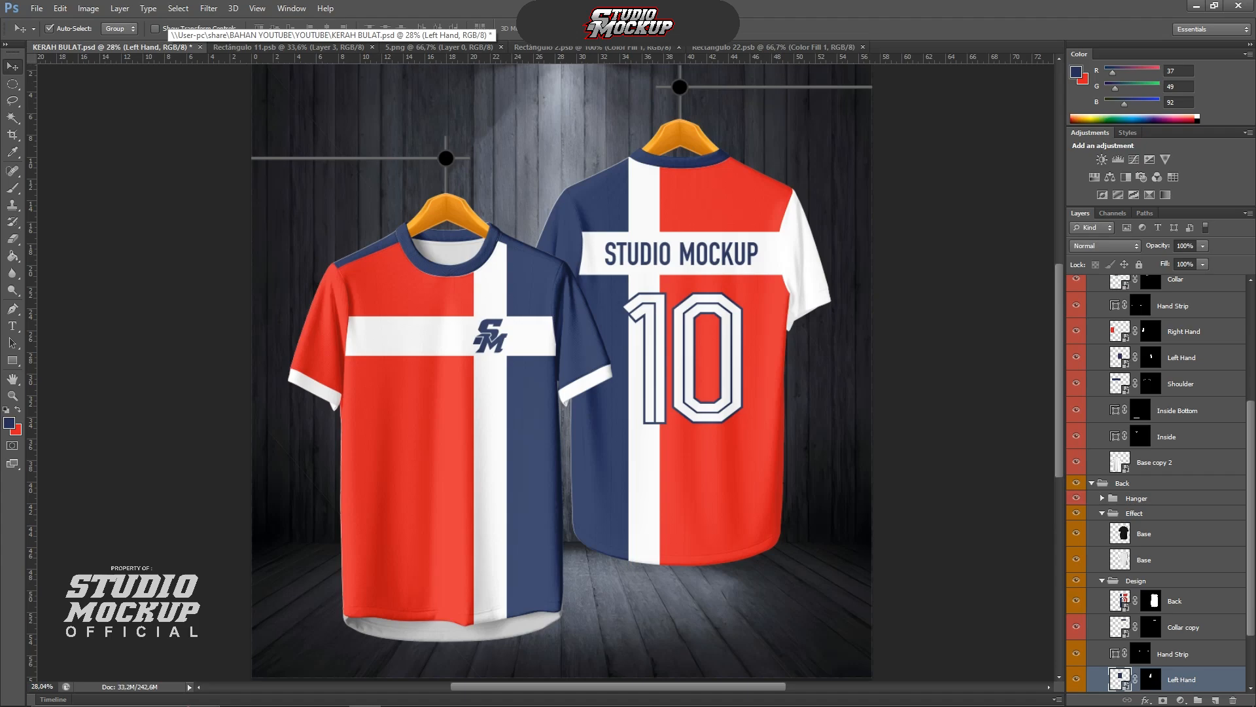
scroll(545, 373, "down", 2)
scroll(1156, 483, "down", 1)
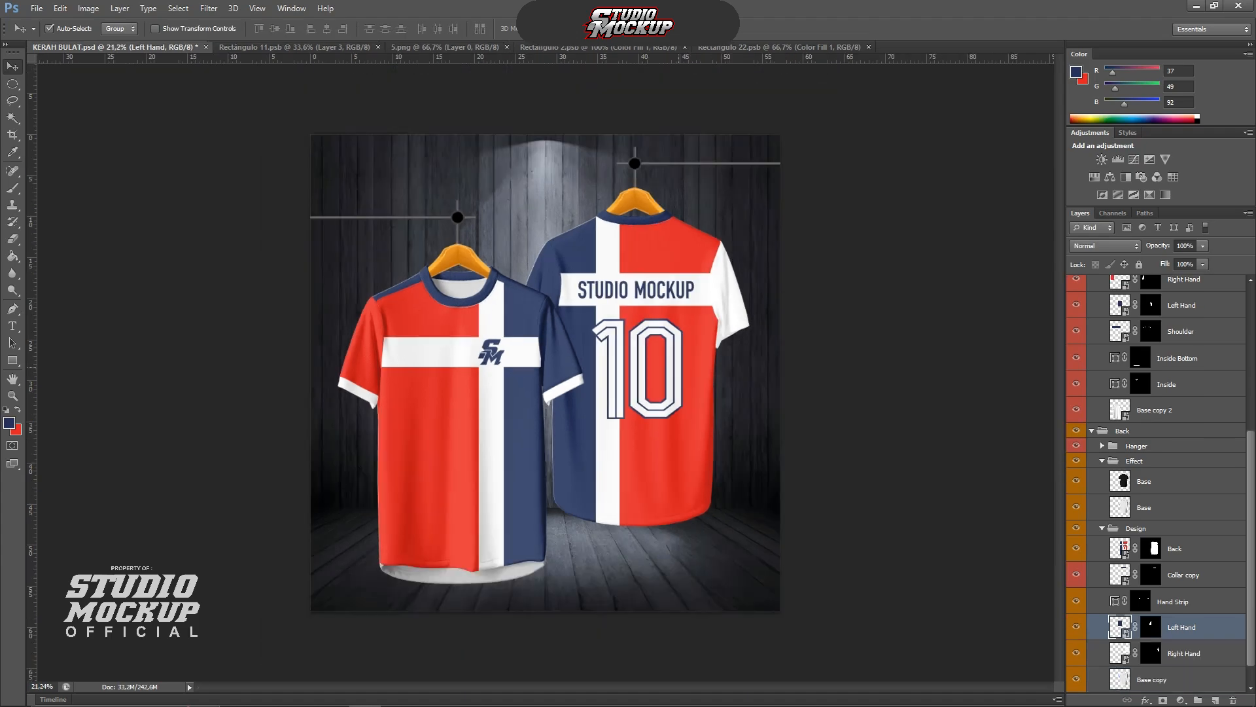
scroll(1155, 478, "down", 1)
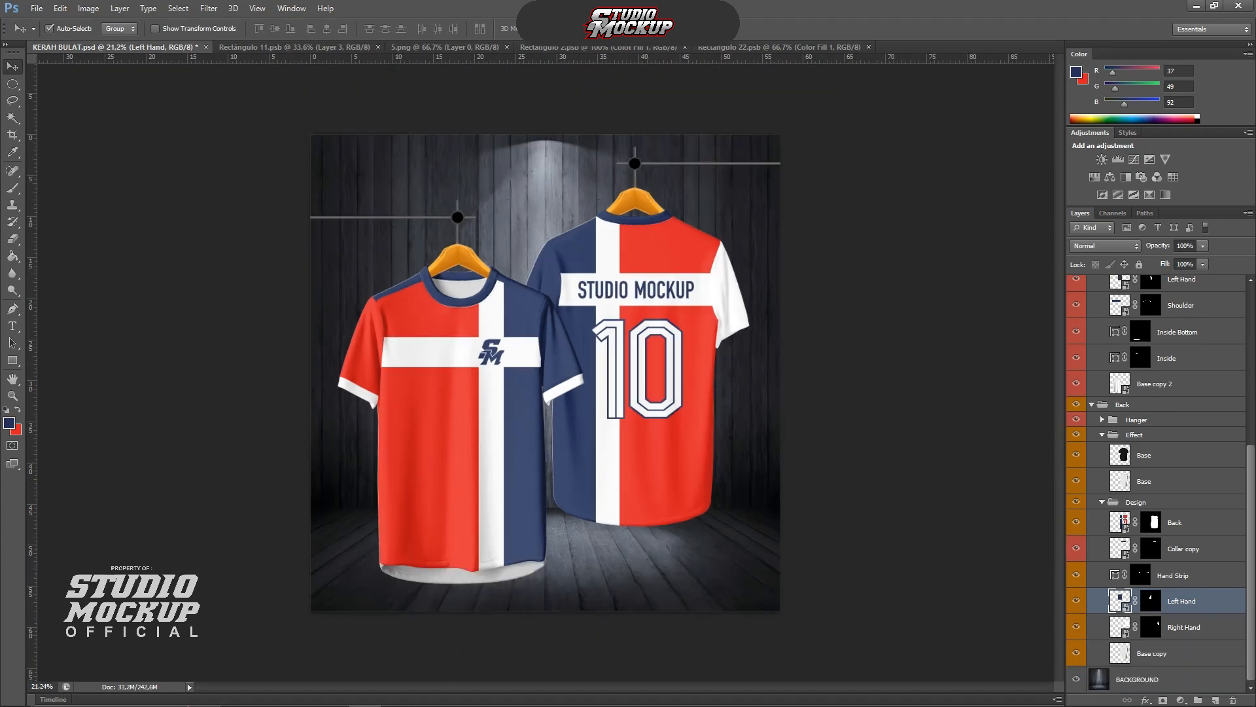
double_click(1120, 627)
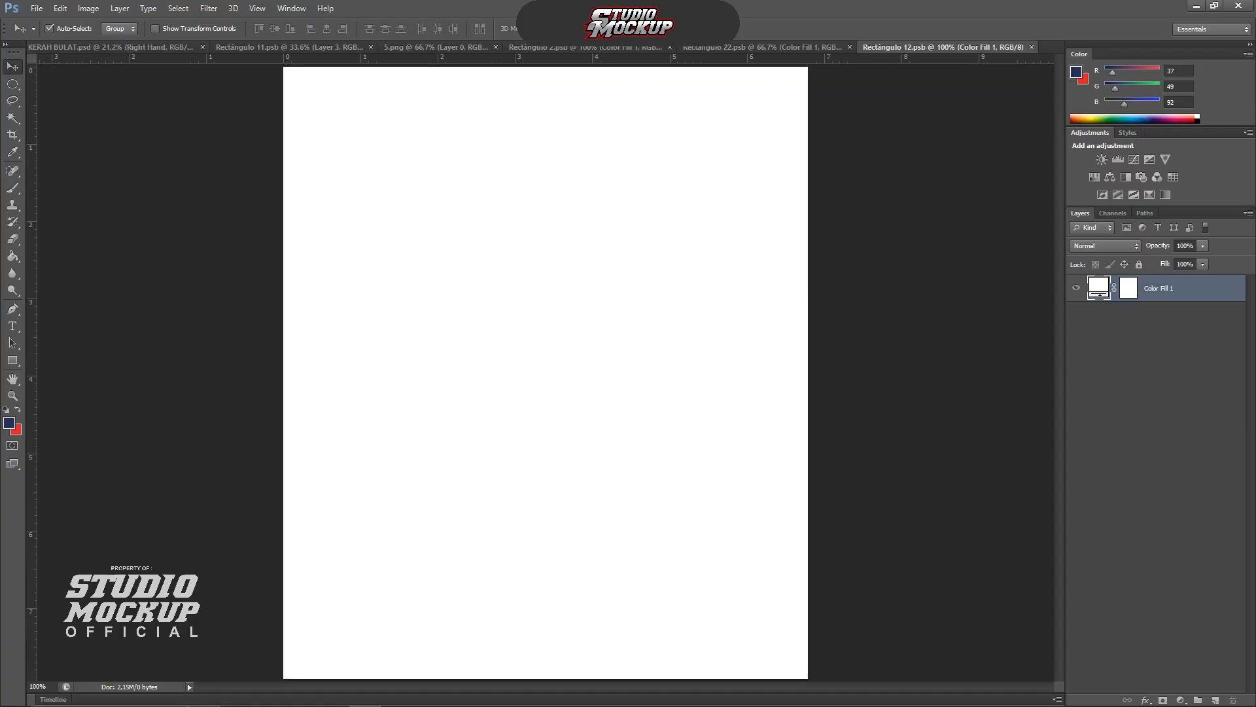
Set the colour fill of Rectángulo 12.psb to the red swatch colour #e31e24 and save the smart object
double_click(1099, 288)
left_click(1085, 80)
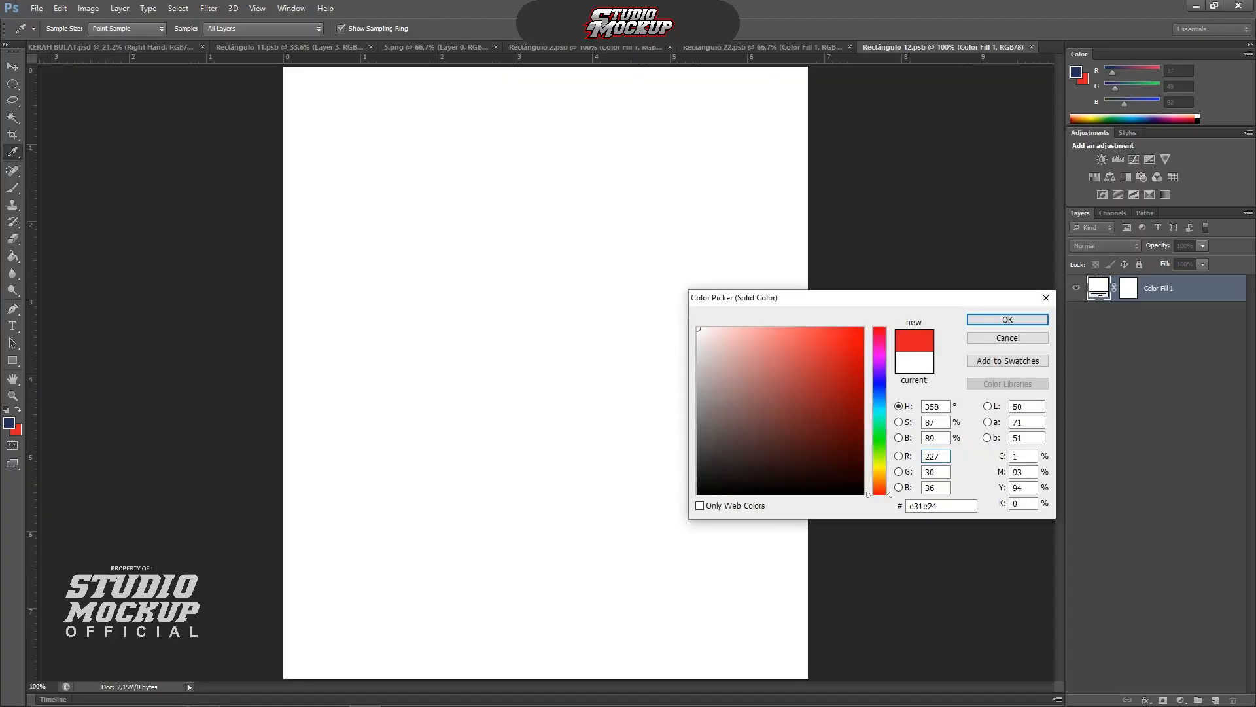
left_click(992, 319)
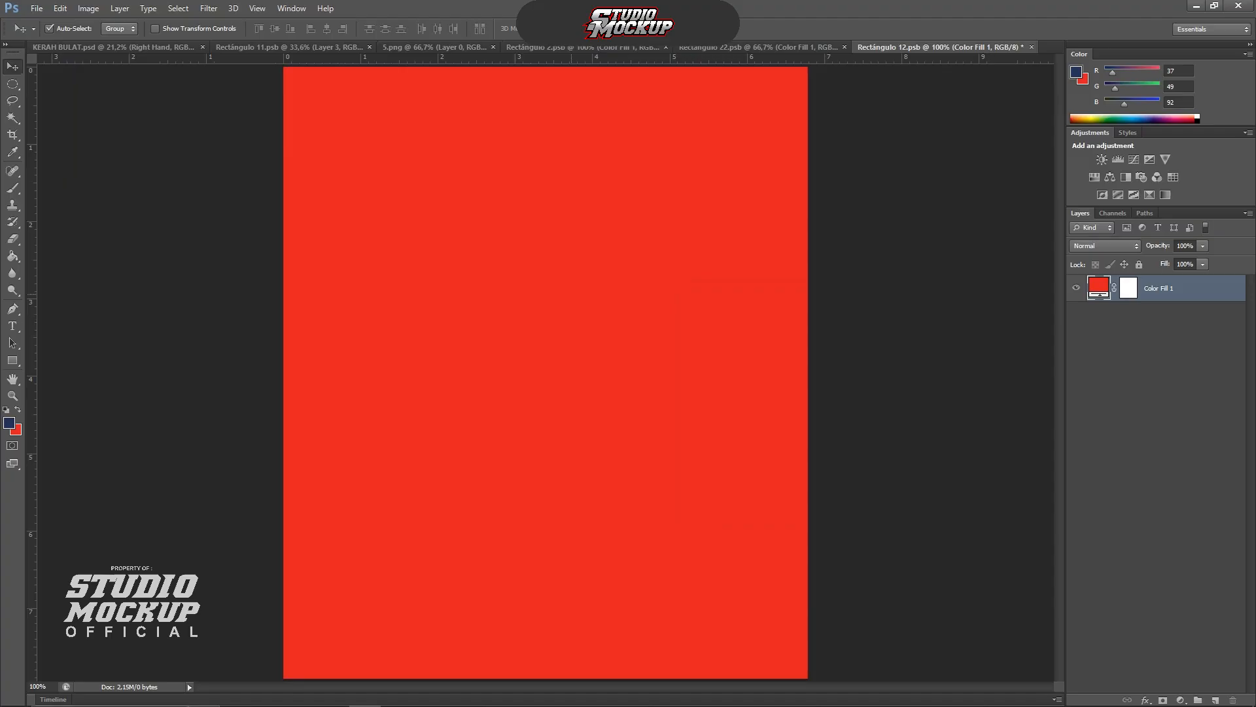
key("ctrl+s")
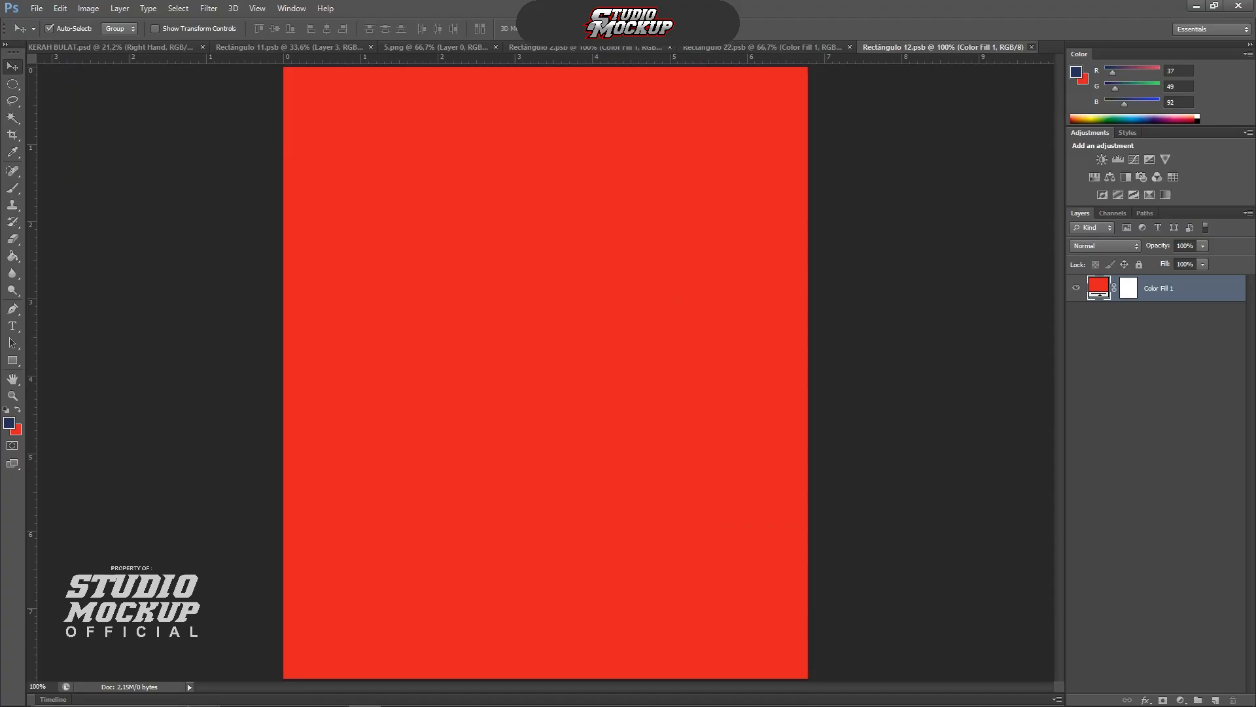
Close the Rectángulo 12.psb, Rectángulo 22.psb and Rectángulo 2.psb smart object documents
key("ctrl+w")
left_click(874, 47)
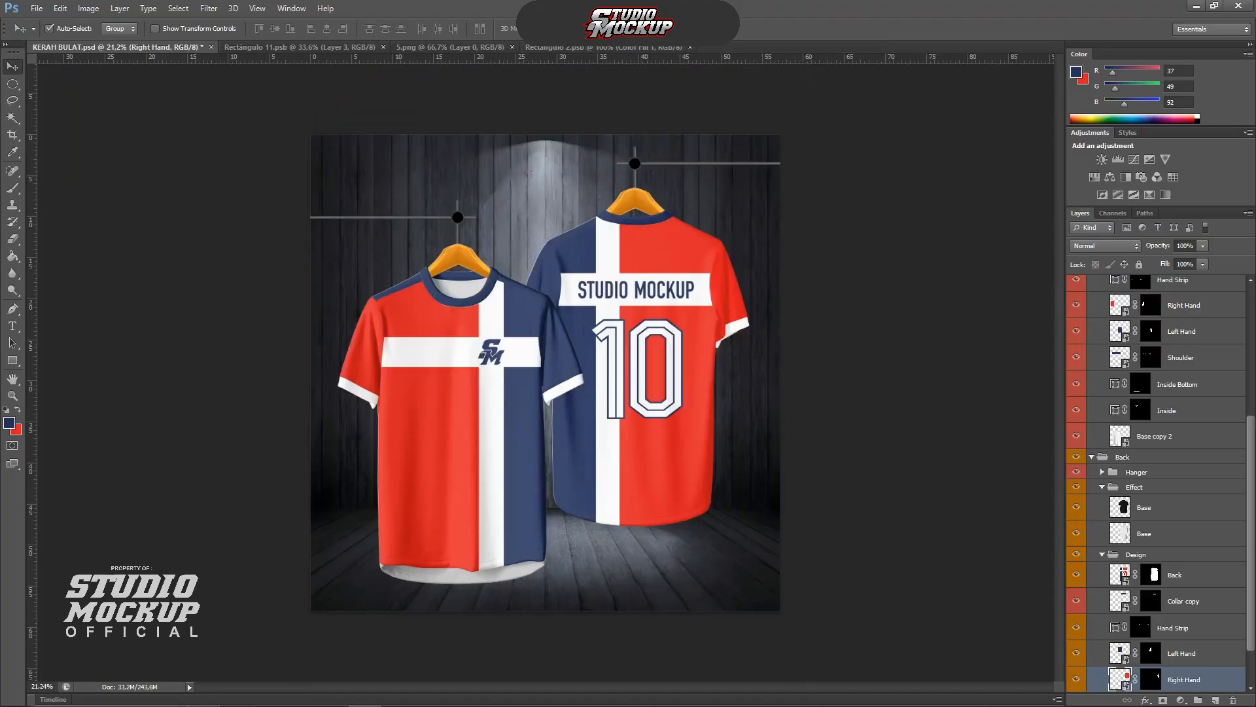
left_click(690, 47)
Hide the front shirt's Base copy 2 layer in KERAH BULAT.psd and inspect both shirts in the mockup
scroll(481, 314, "up", 3)
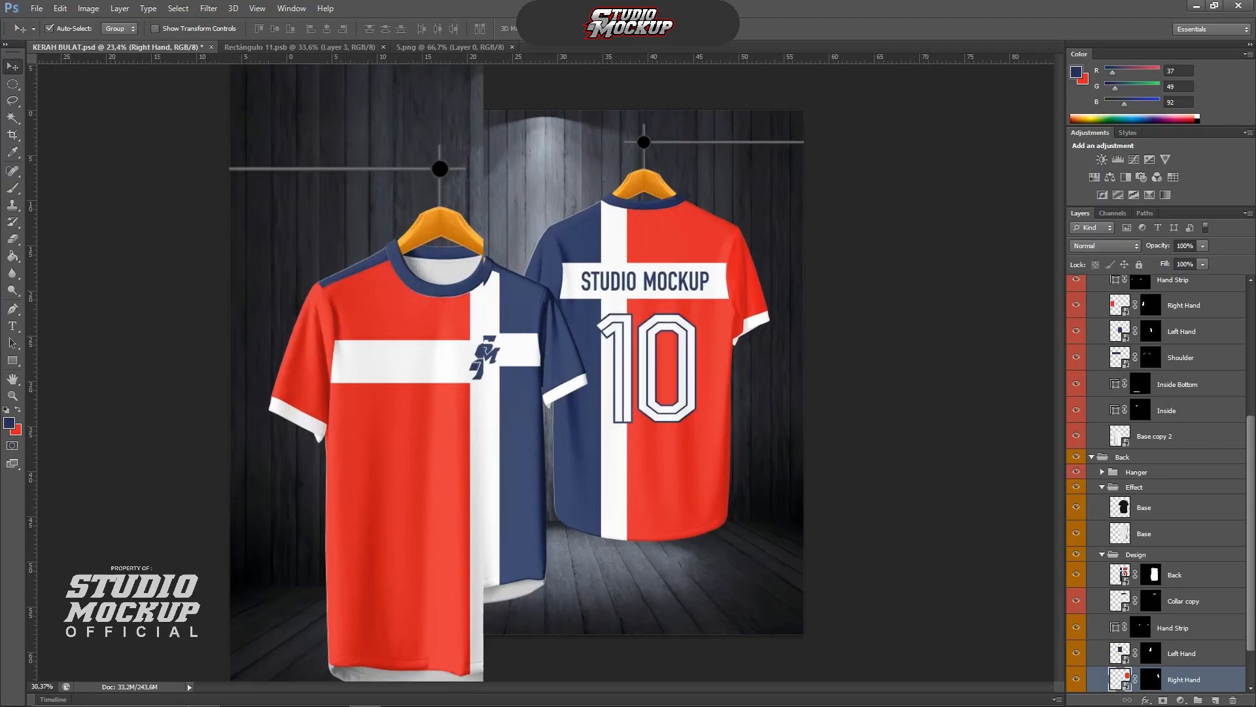
scroll(477, 309, "up", 1)
scroll(1124, 270, "down", 2)
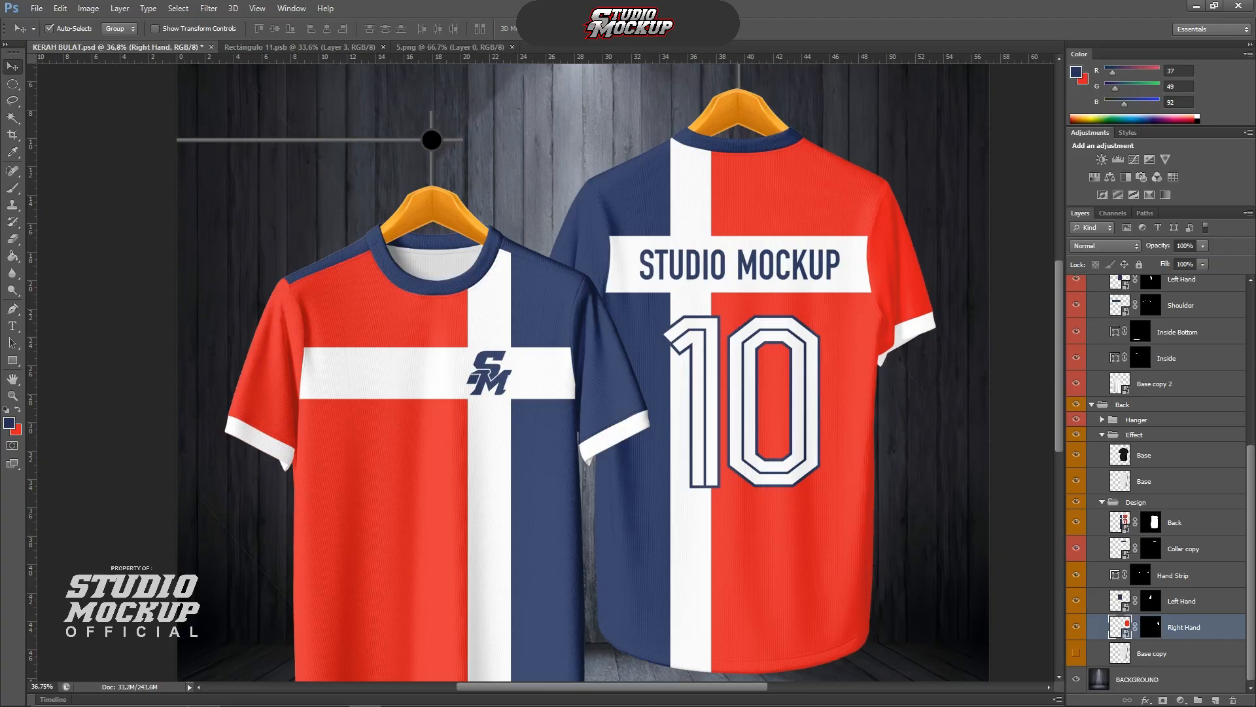
scroll(1125, 269, "up", 3)
left_click(1077, 462)
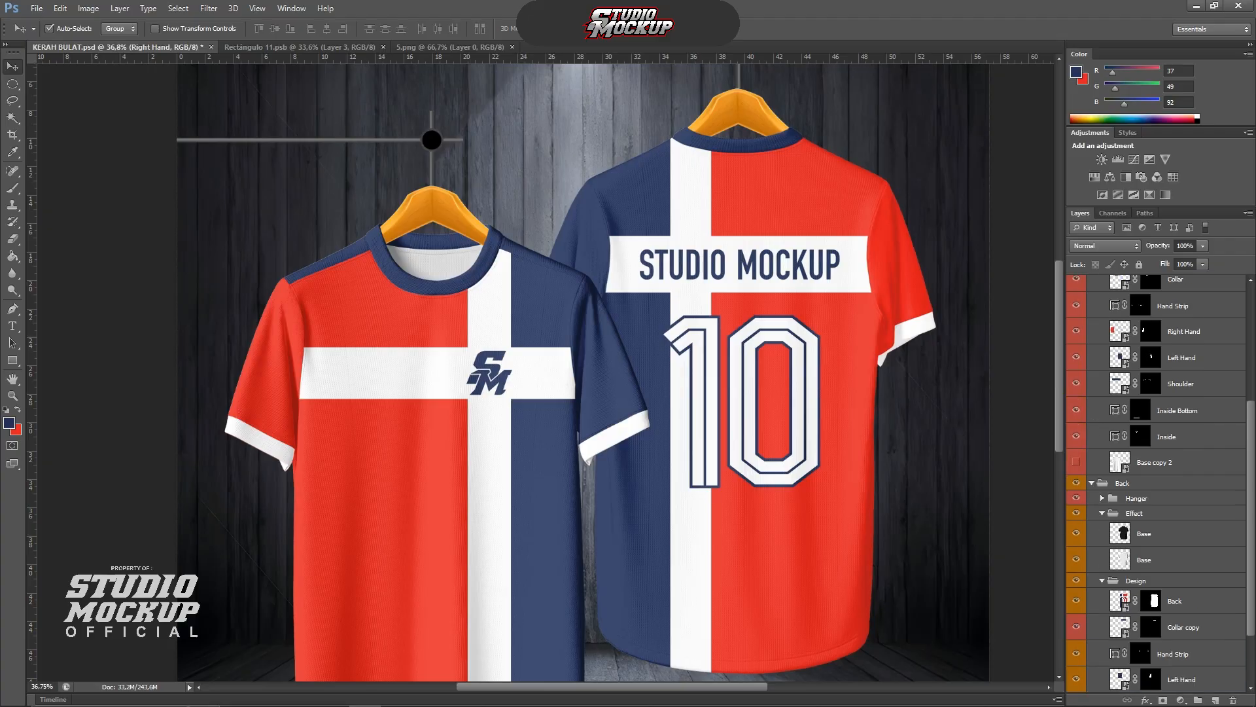
scroll(1076, 462, "up", 5)
scroll(1125, 458, "down", 1)
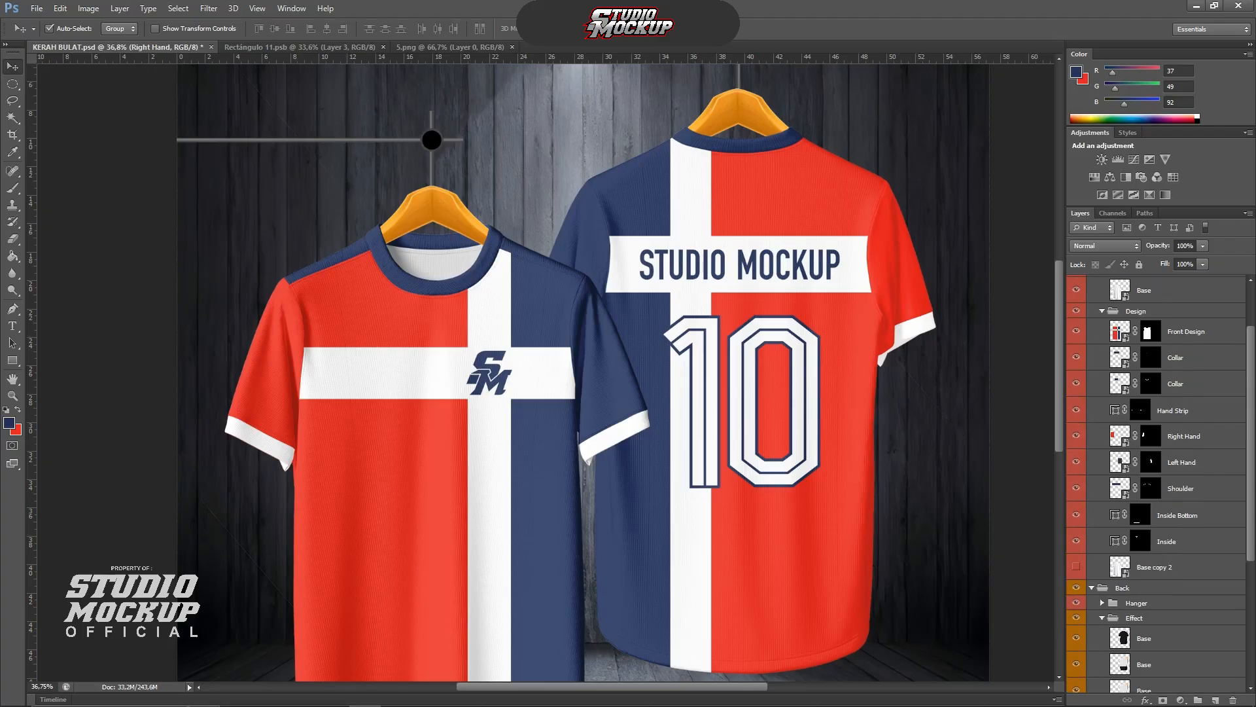
scroll(433, 267, "down", 2)
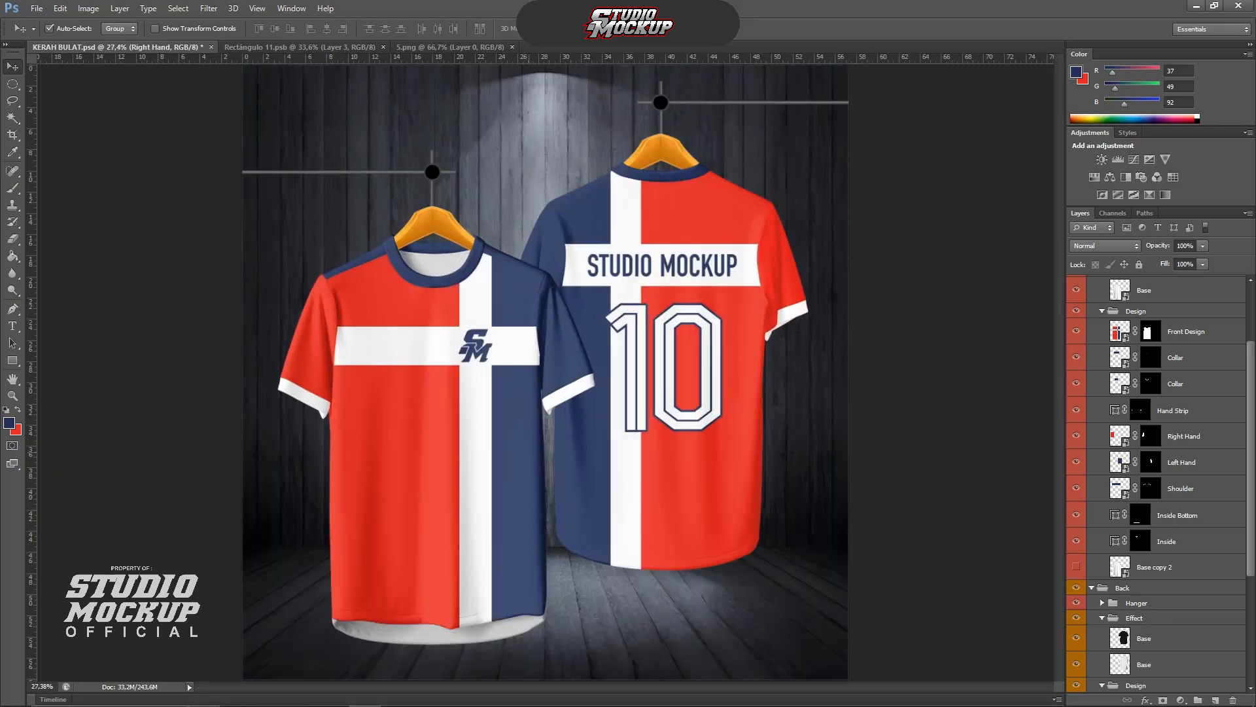
scroll(443, 528, "up", 2)
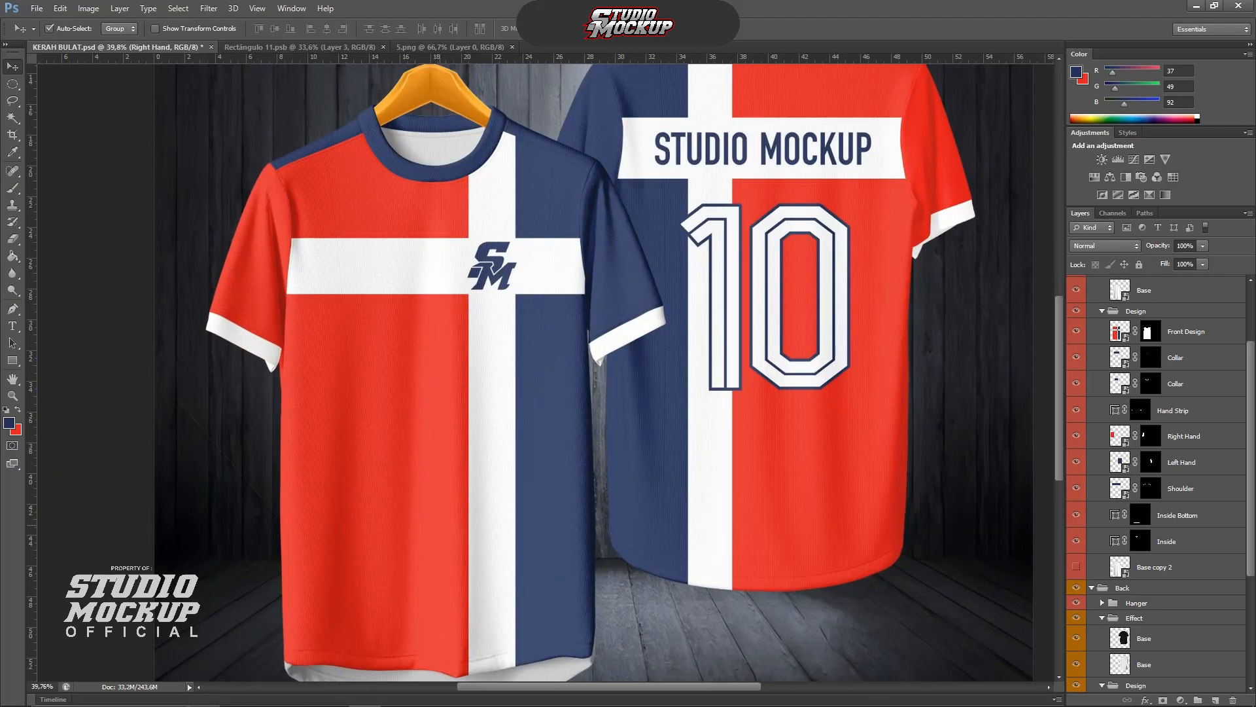